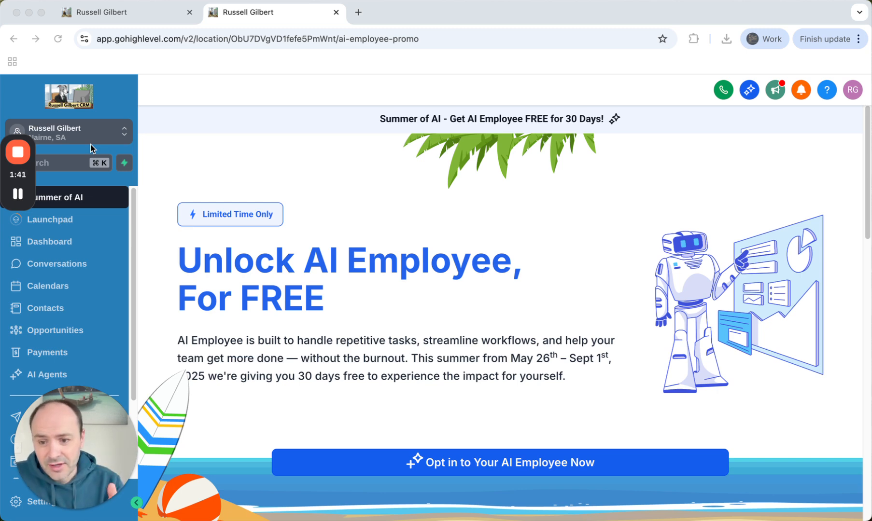
Return to the automation tab and reselect the current sub-account to reload the Workflow List
left_click_drag(97, 463, 840, 305)
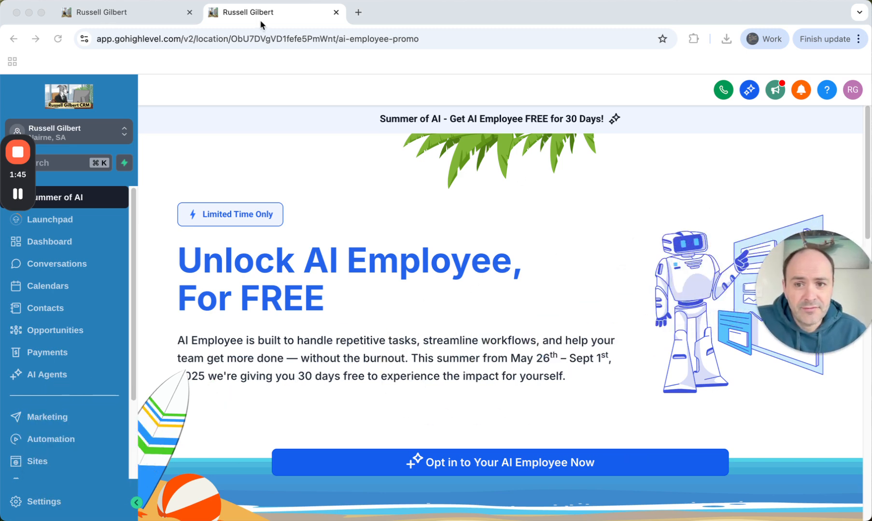
left_click(133, 14)
left_click(254, 14)
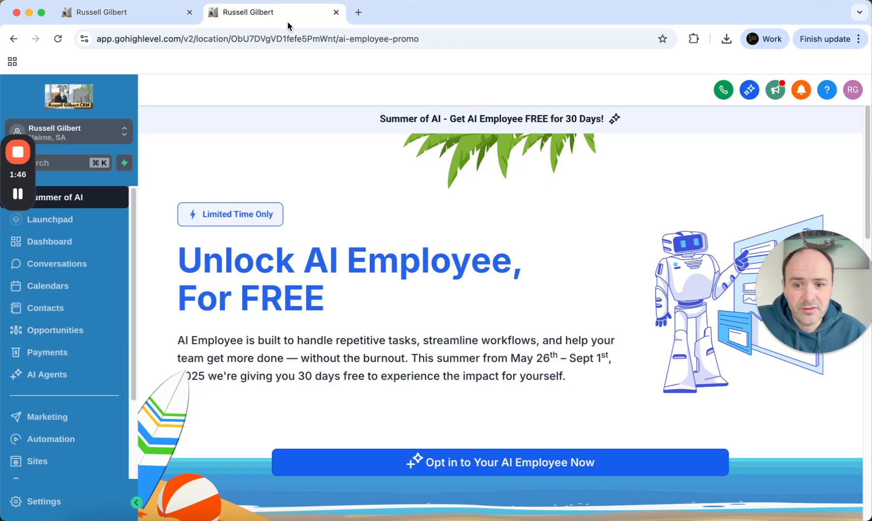
left_click(115, 16)
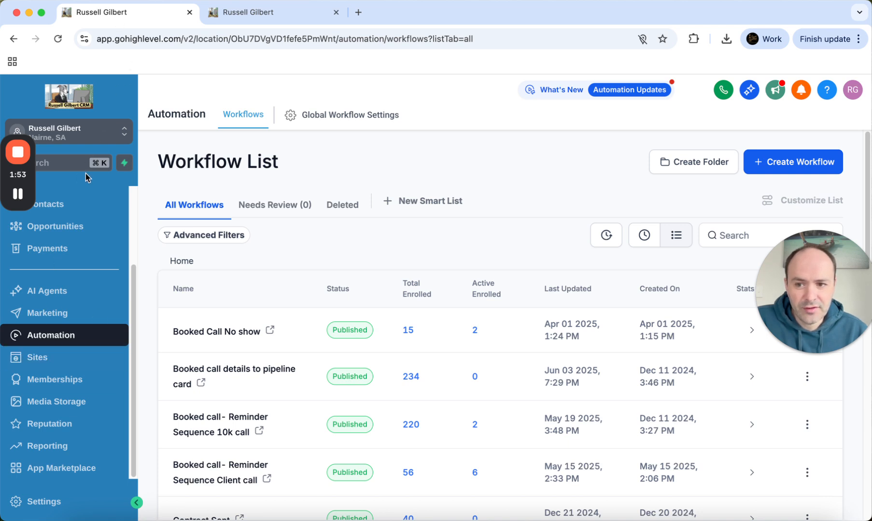
scroll(86, 203, "up", 3)
left_click(86, 137)
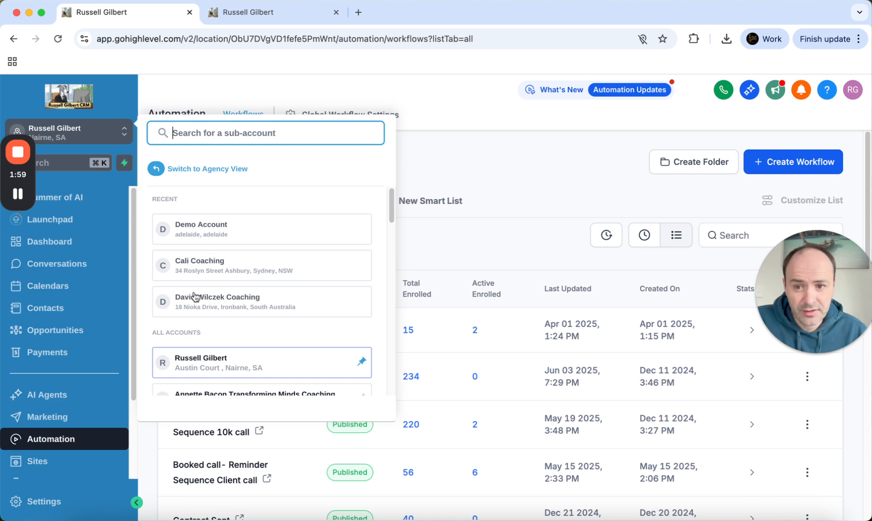
left_click(204, 362)
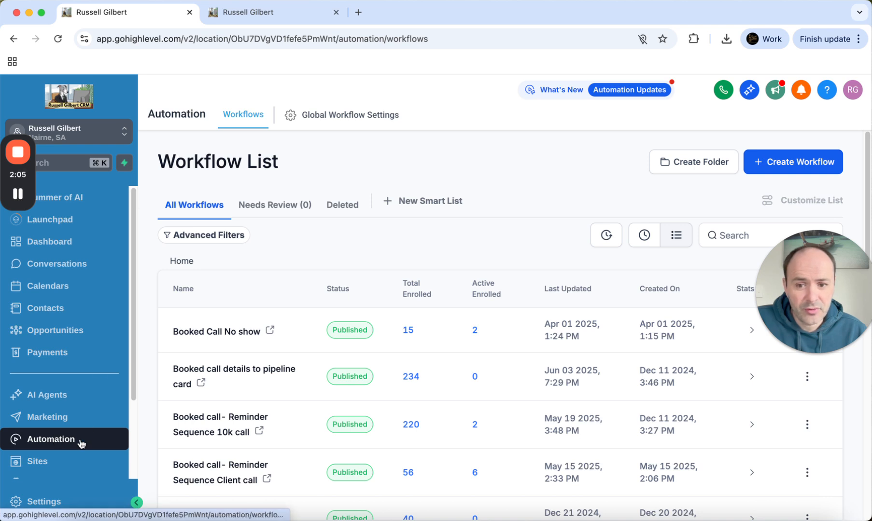
Create a workflow from scratch and bring up its Workflow Trigger list
left_click(800, 166)
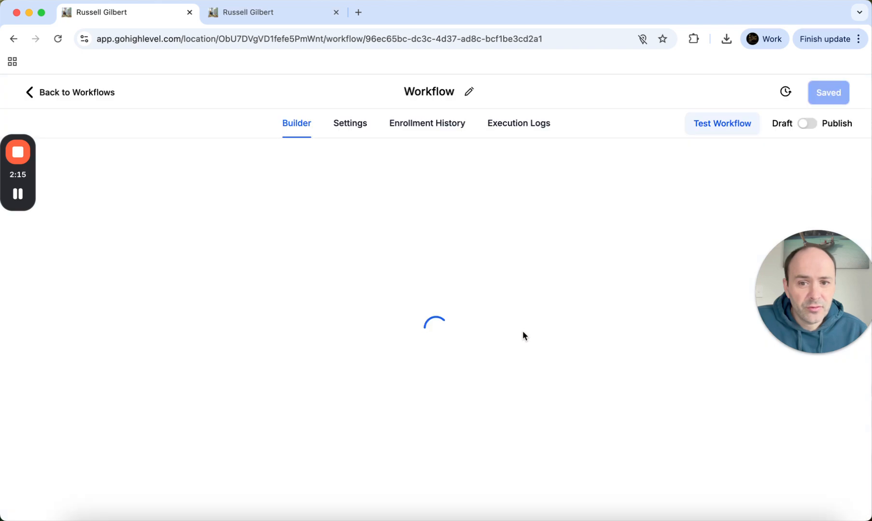
scroll(519, 313, "up", 1)
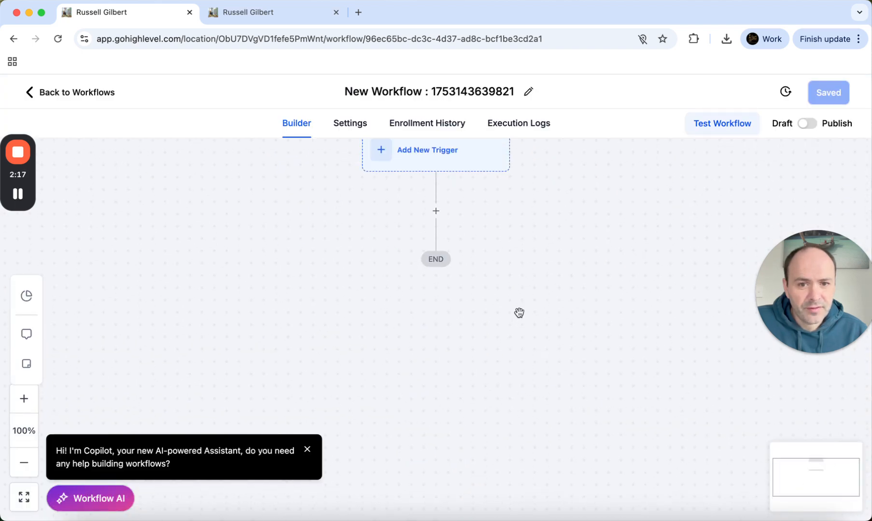
scroll(519, 313, "up", 2)
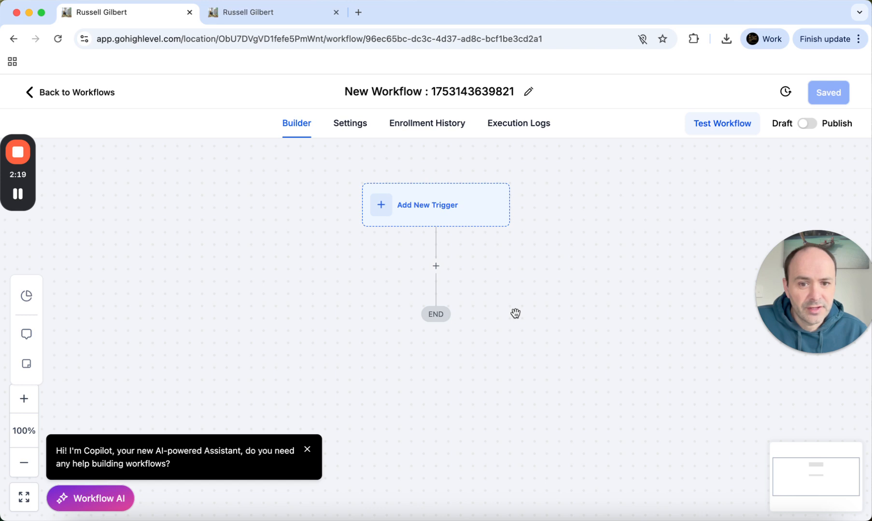
left_click(387, 213)
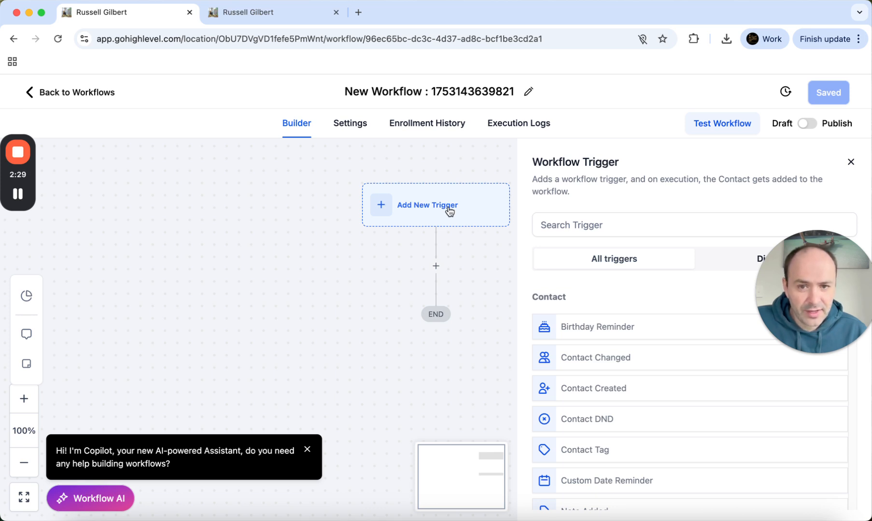
Retitle the new workflow 'MasterClass Reminder', then move to the promo page tab
left_click(461, 92)
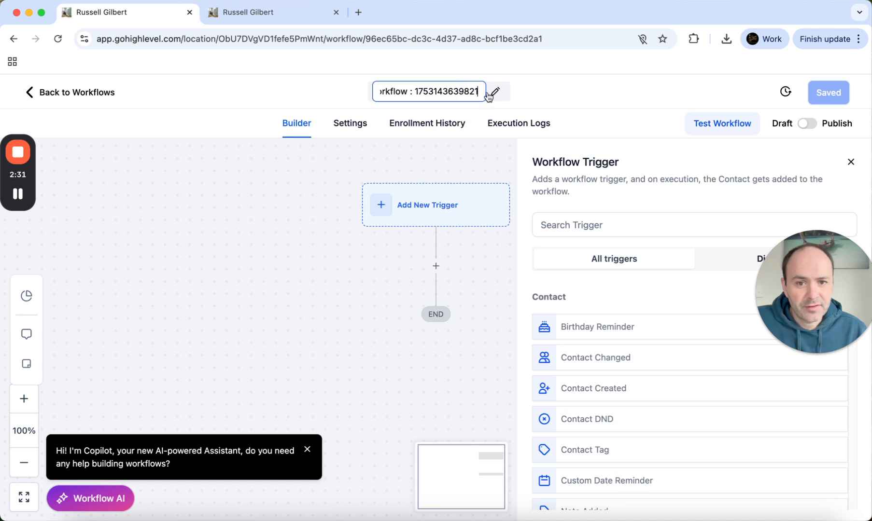
left_click_drag(478, 91, 345, 85)
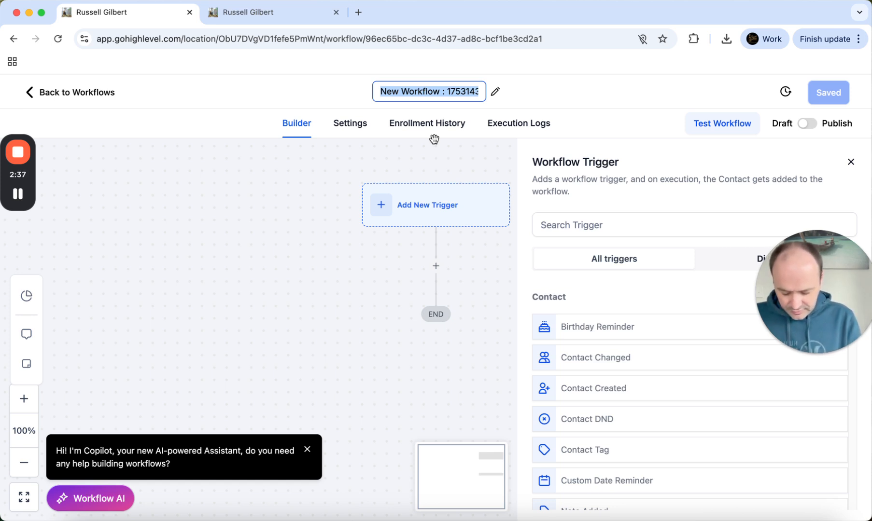
type("Master Cl")
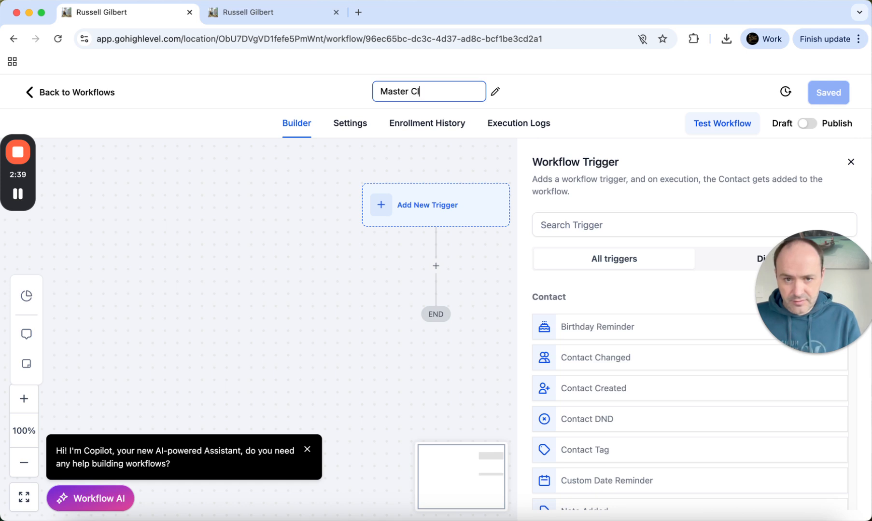
type("ass Remin")
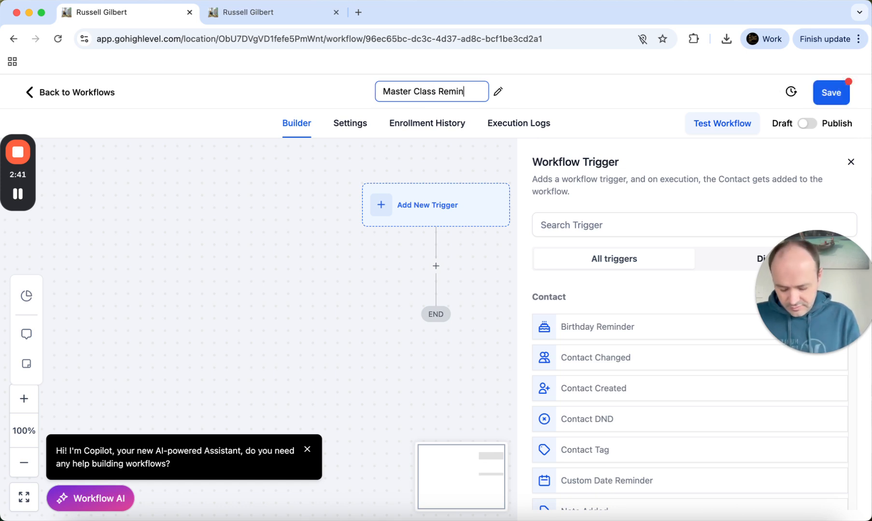
type("der")
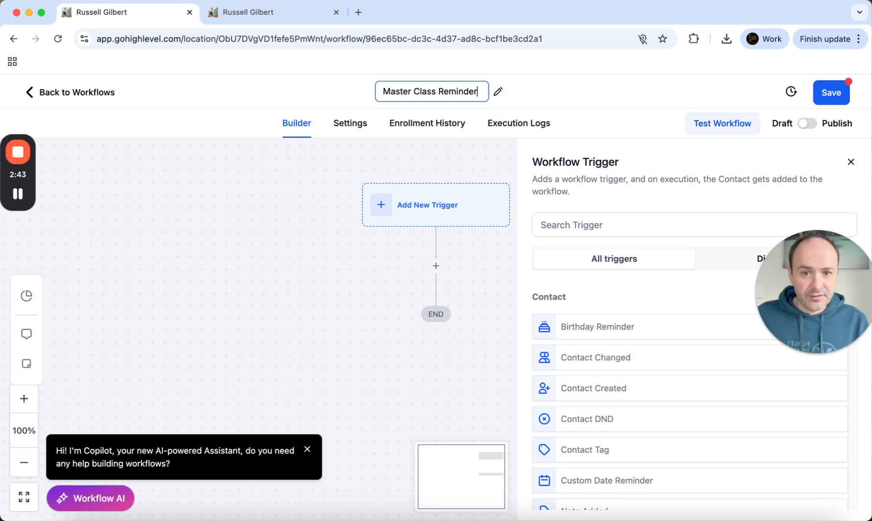
key("BackSpace")
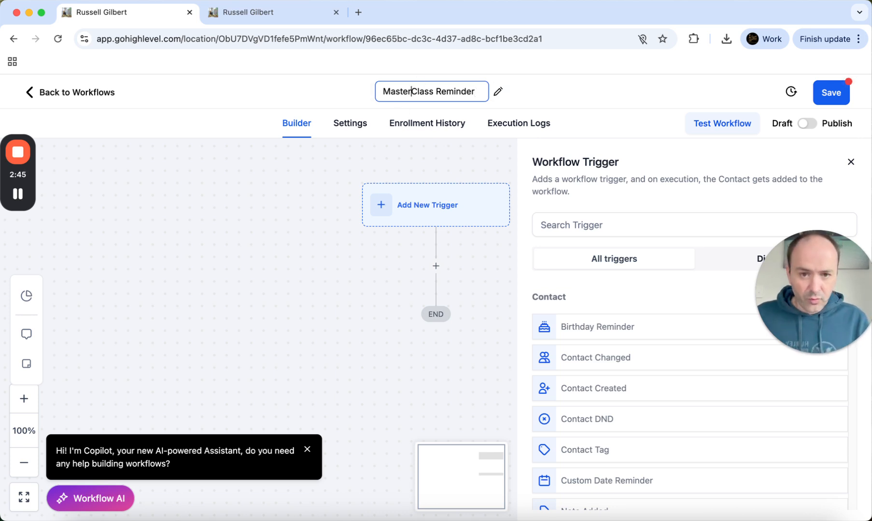
left_click(454, 148)
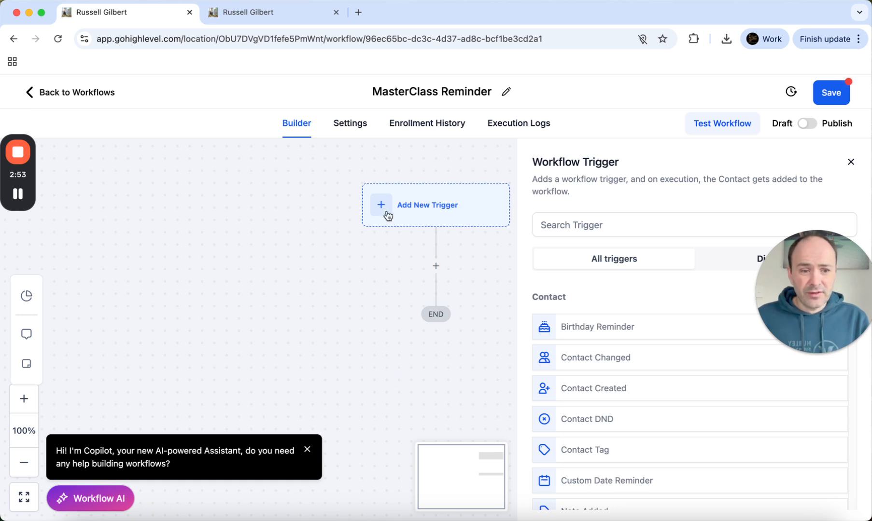
left_click(273, 18)
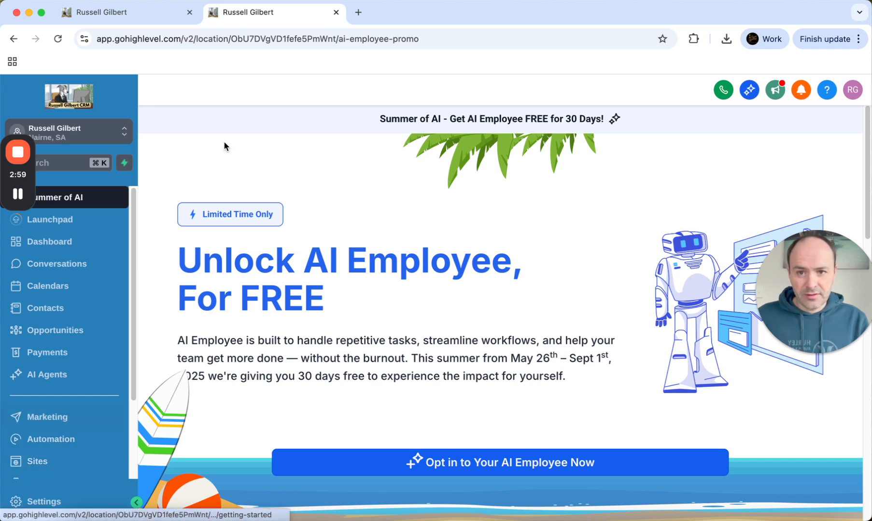
Go to Marketing > Sites and open the Forms Builder list
left_click(135, 10)
left_click(261, 13)
left_click(135, 10)
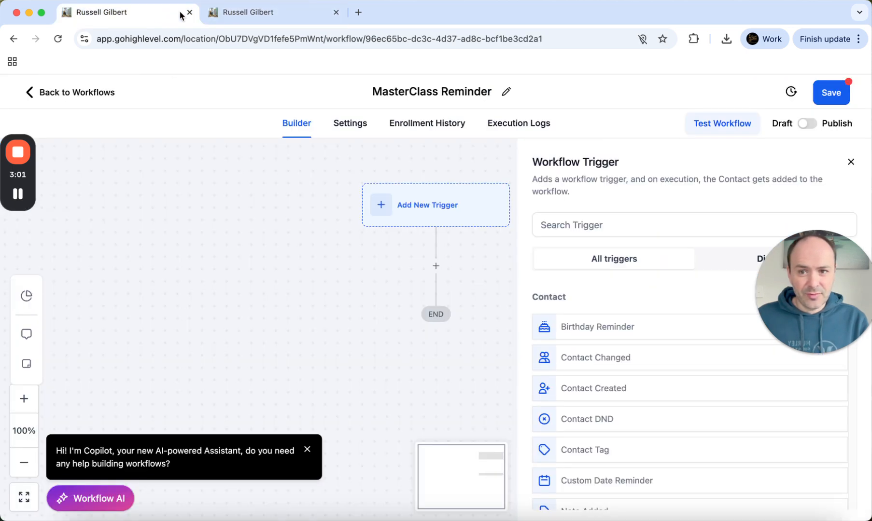
left_click(262, 14)
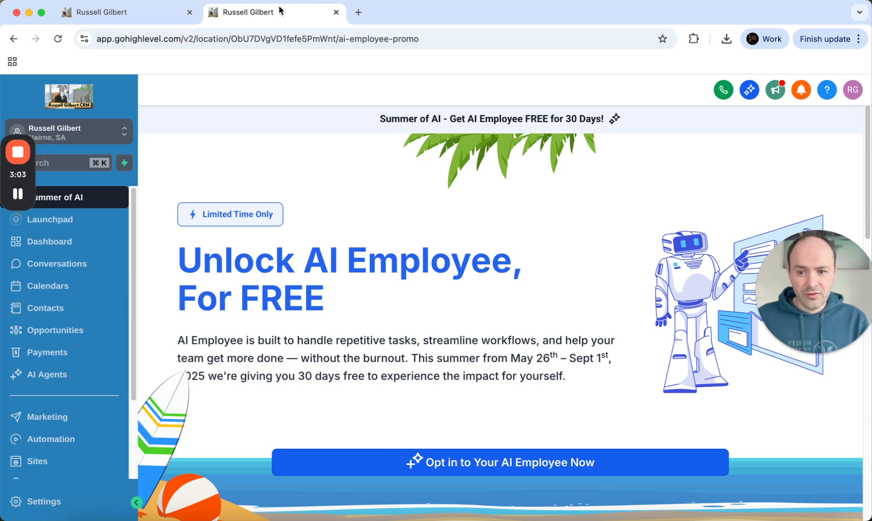
left_click(48, 421)
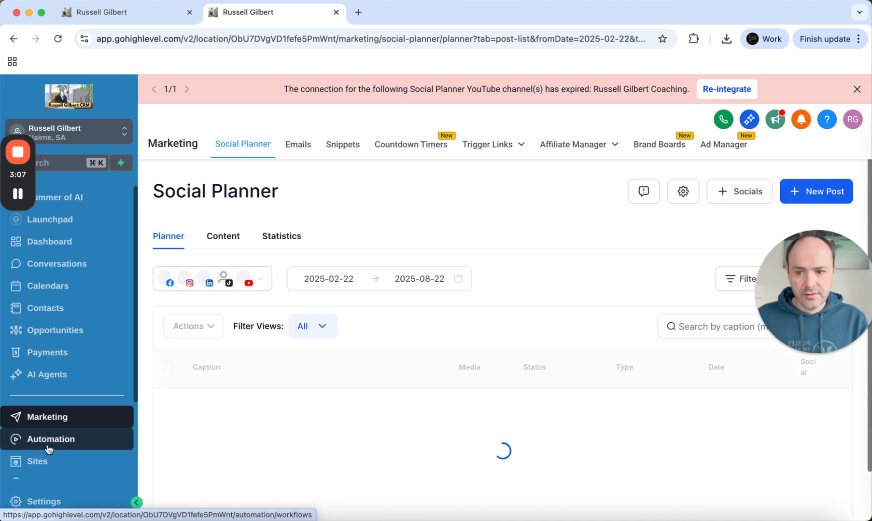
left_click(48, 462)
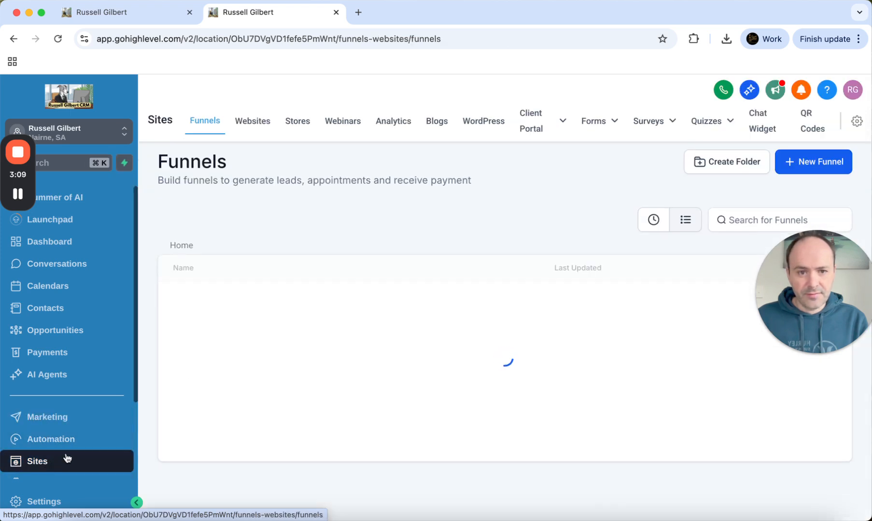
mouse_move(598, 121)
left_click(575, 147)
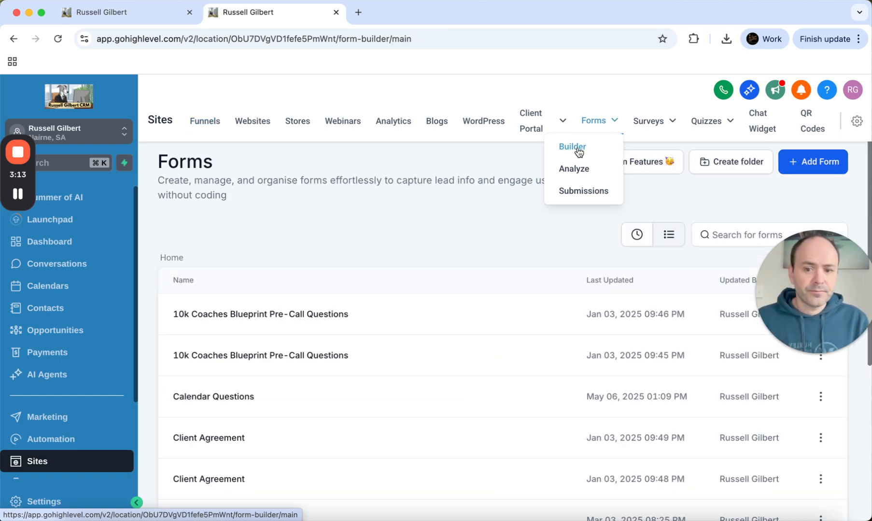
left_click_drag(788, 255, 800, 466)
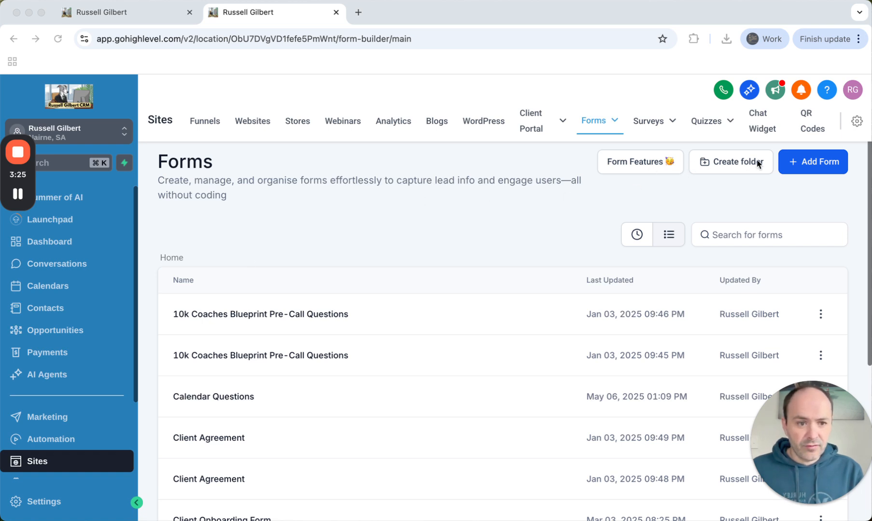
Create a new blank form and replace its Form 18 title with 'Free Training Rego'
left_click(788, 172)
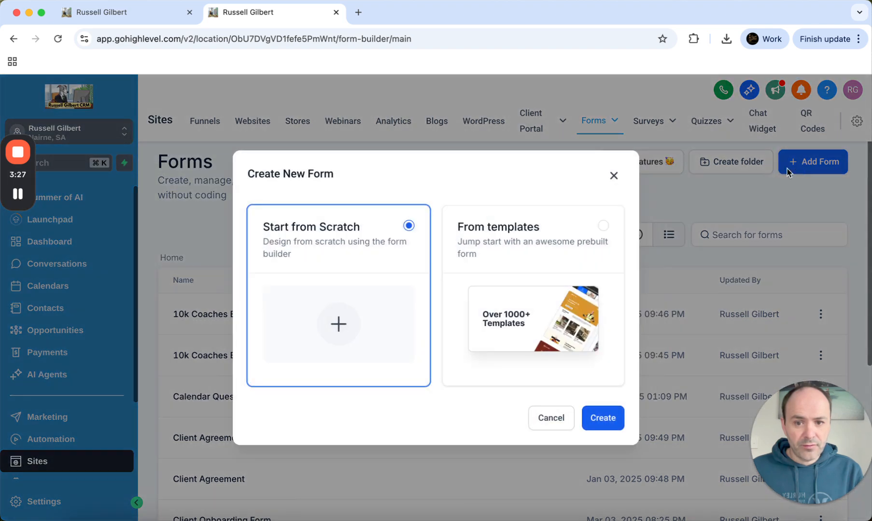
left_click(609, 425)
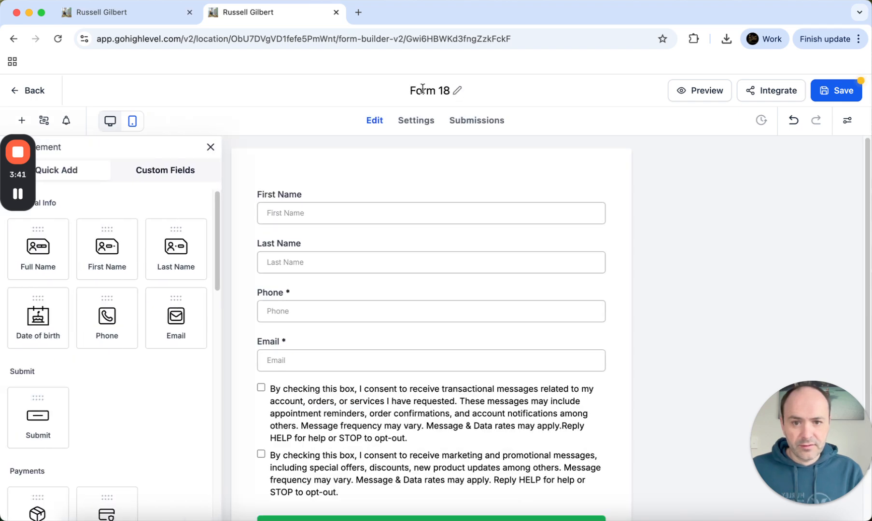
left_click(458, 91)
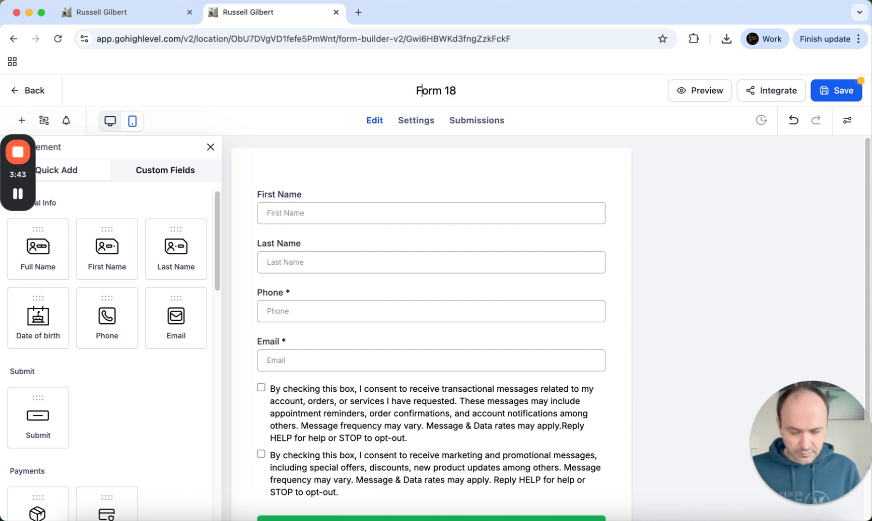
key("BackSpace")
key("BackSpace")
key("BackSpace")
key("BackSpace")
key("BackSpace")
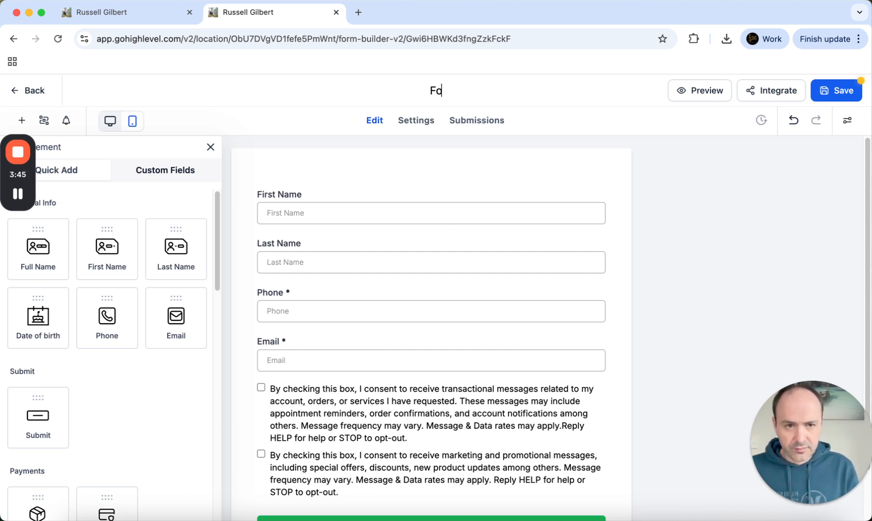
type("Free")
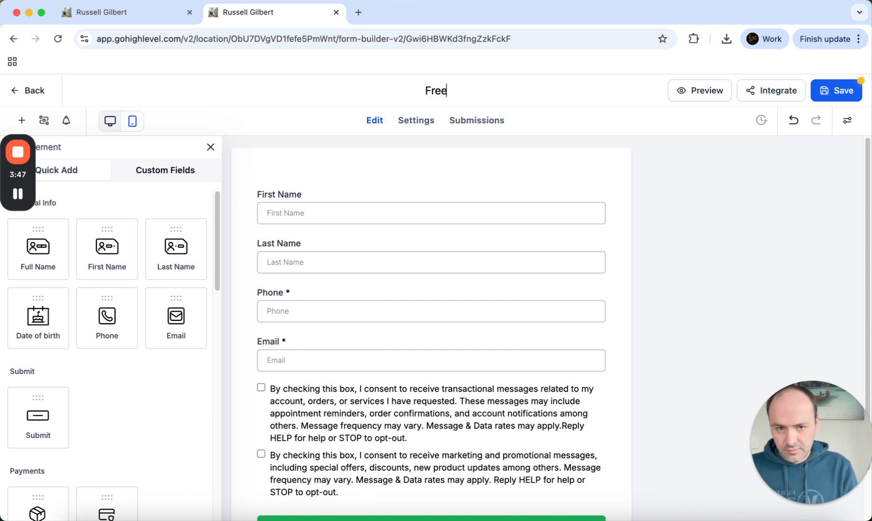
type(" Training Rego")
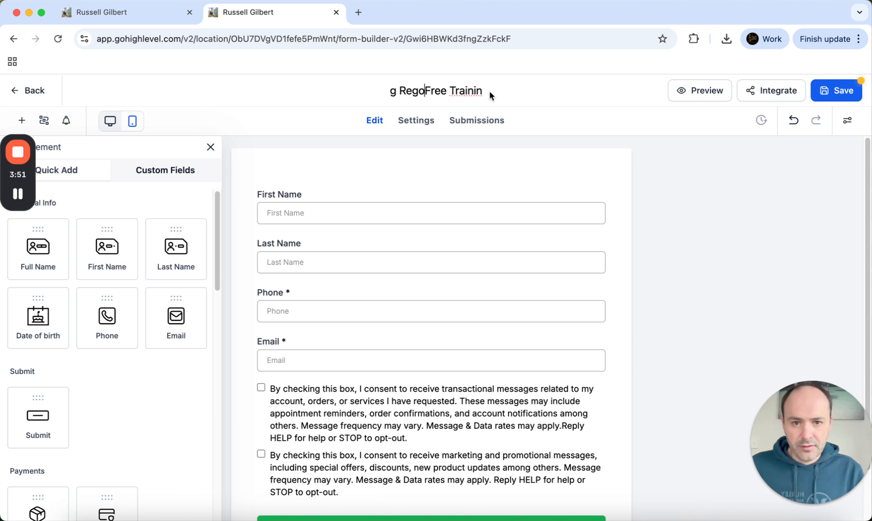
Clean up leftover characters so the title reads exactly 'Free Training Rego'
left_click(397, 90)
key("BackSpace")
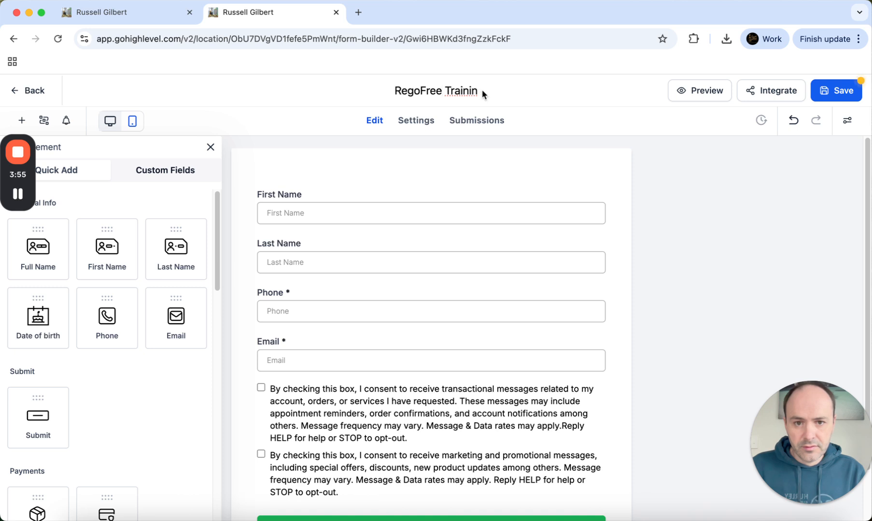
left_click(444, 90)
key("BackSpace")
key("BackSpace")
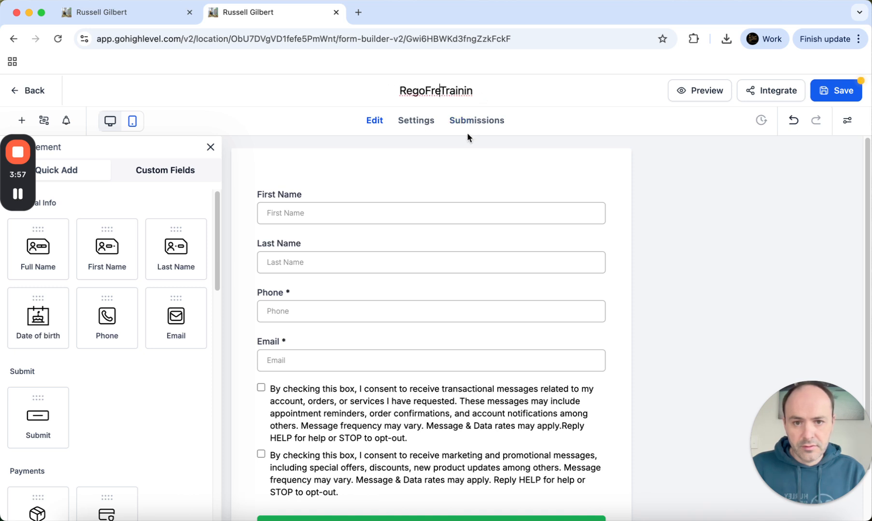
key("BackSpace")
key("BackSpace")
key("BackSpace")
key("BackSpace")
key("BackSpace")
key("BackSpace")
key("BackSpace")
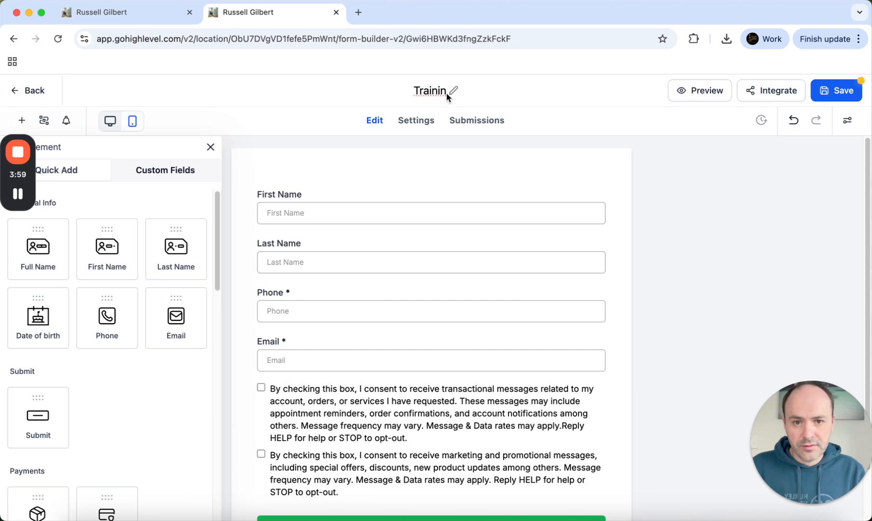
left_click(446, 93)
key("BackSpace")
key("BackSpace")
key("BackSpace")
key("BackSpace")
key("BackSpace")
key("BackSpace")
key("BackSpace")
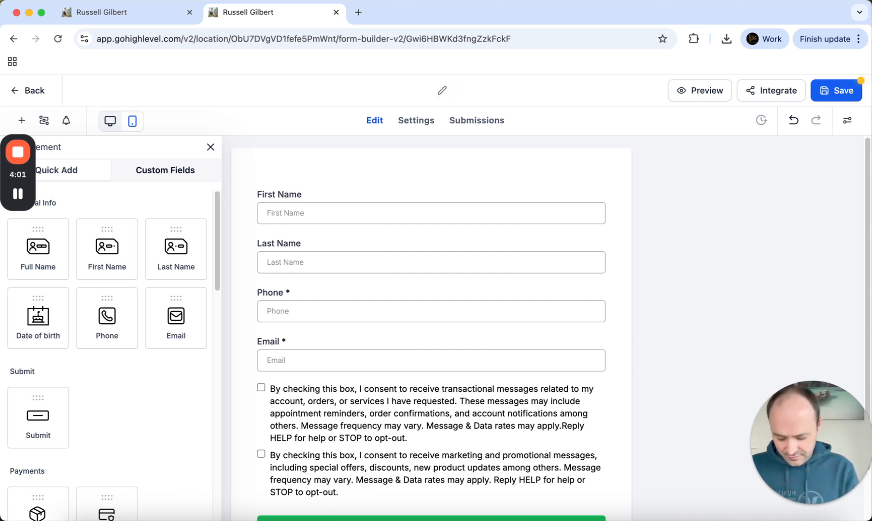
type("Free Trai")
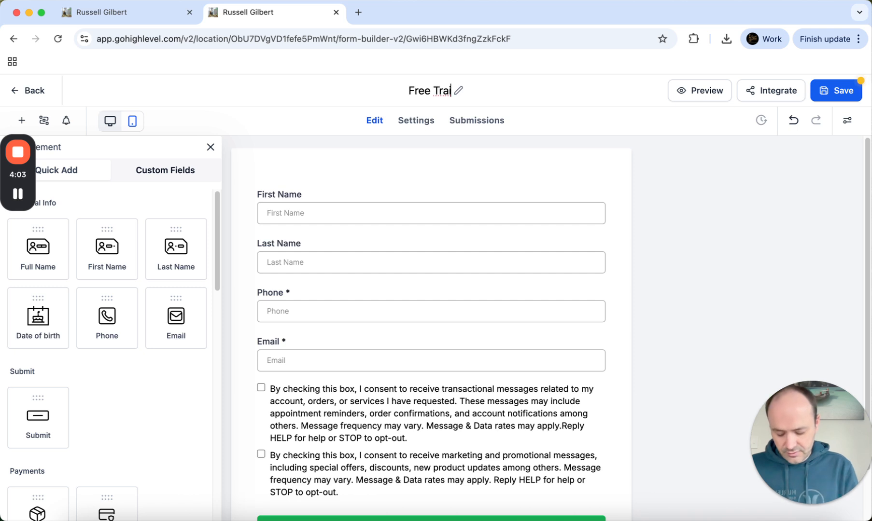
type("ning Rego")
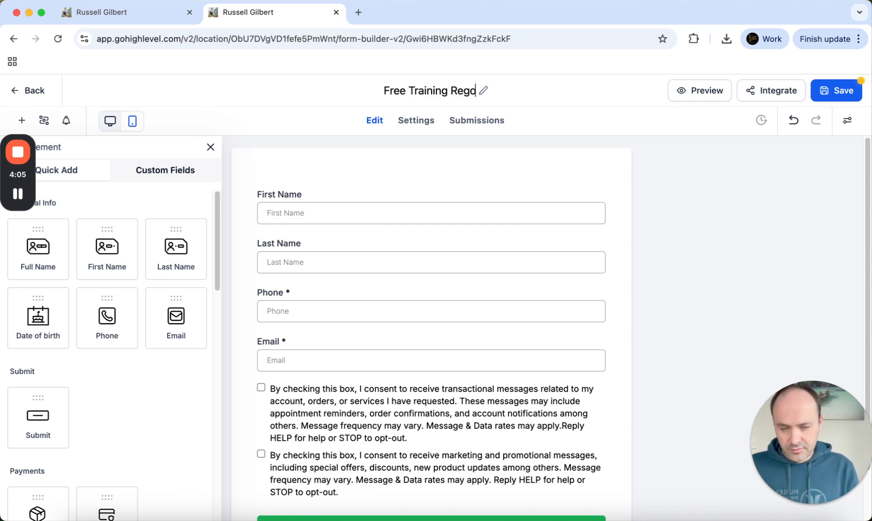
left_click(511, 182)
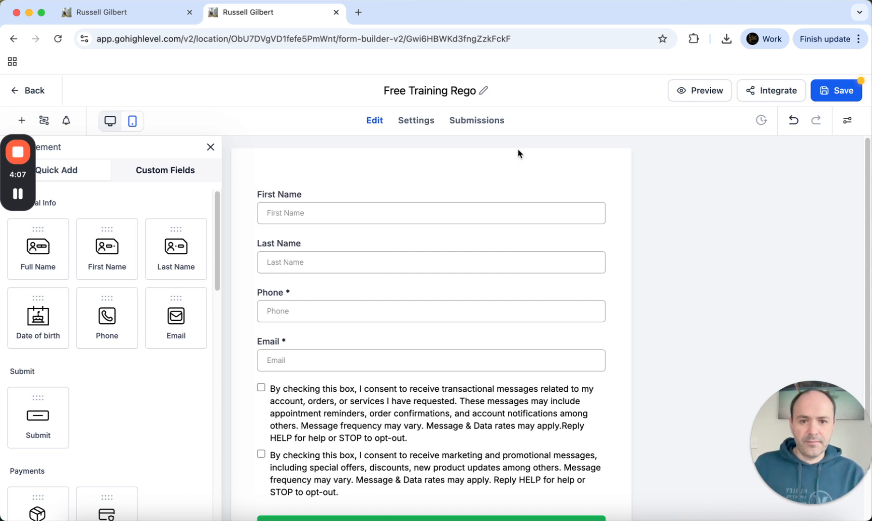
Apply the Animal Lover theme to the form from Styles & Options > Themes
left_click(296, 204)
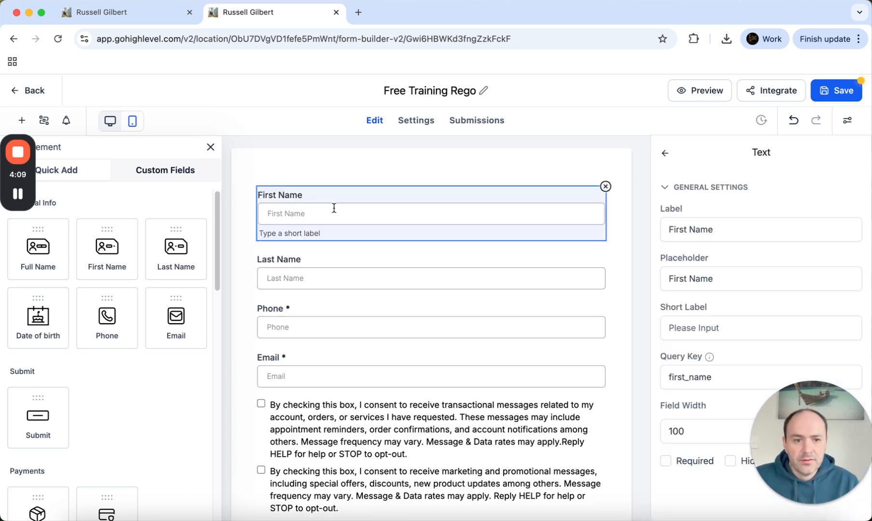
left_click(384, 177)
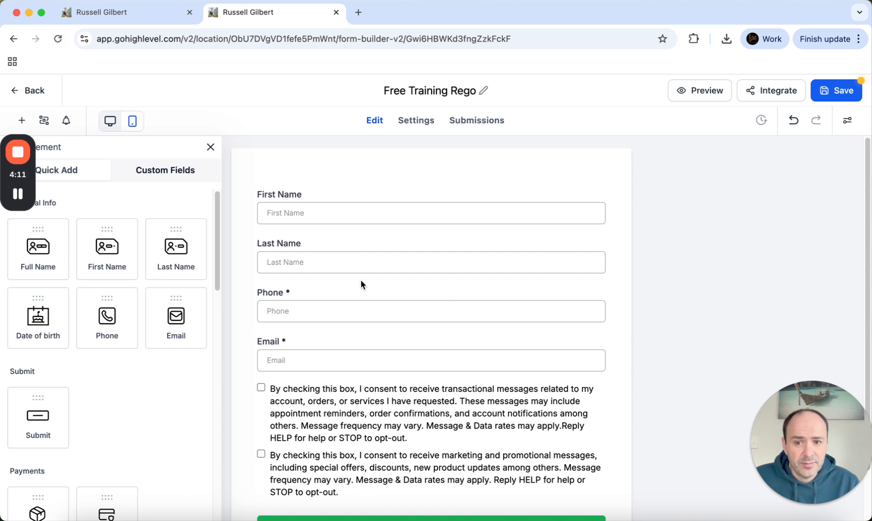
left_click(839, 125)
left_click(765, 177)
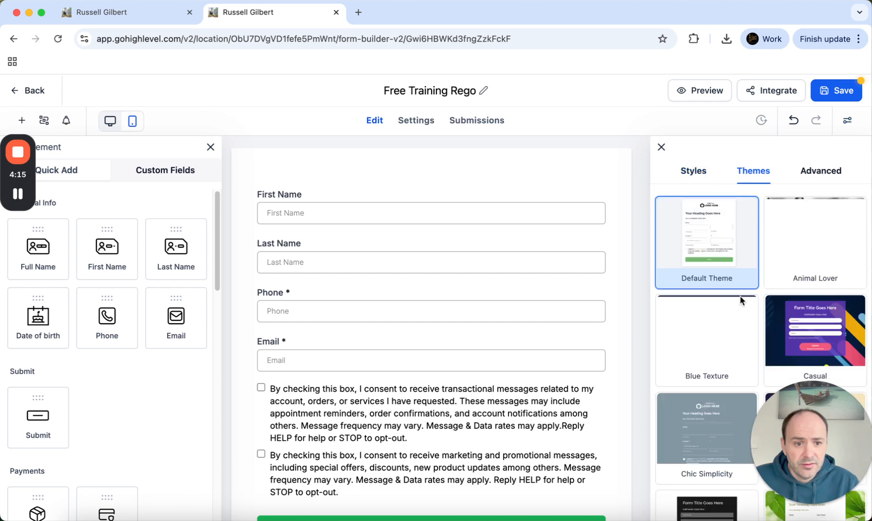
mouse_move(818, 252)
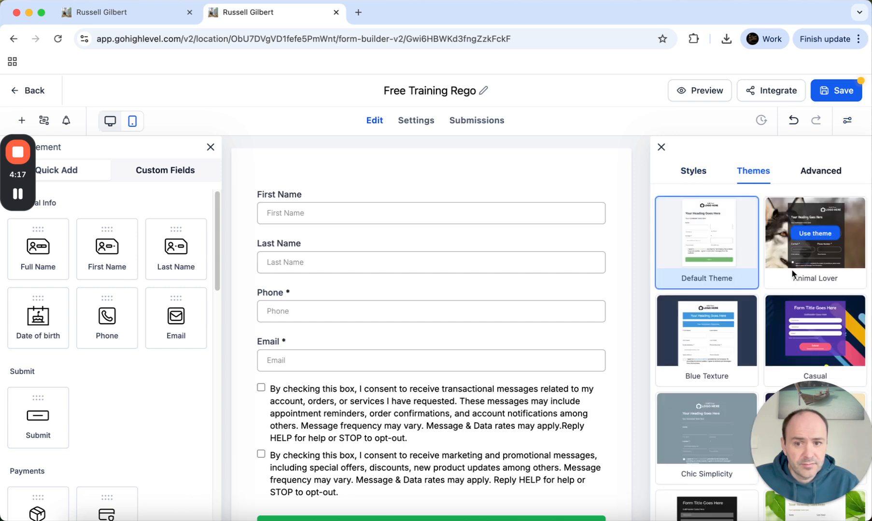
left_click(826, 244)
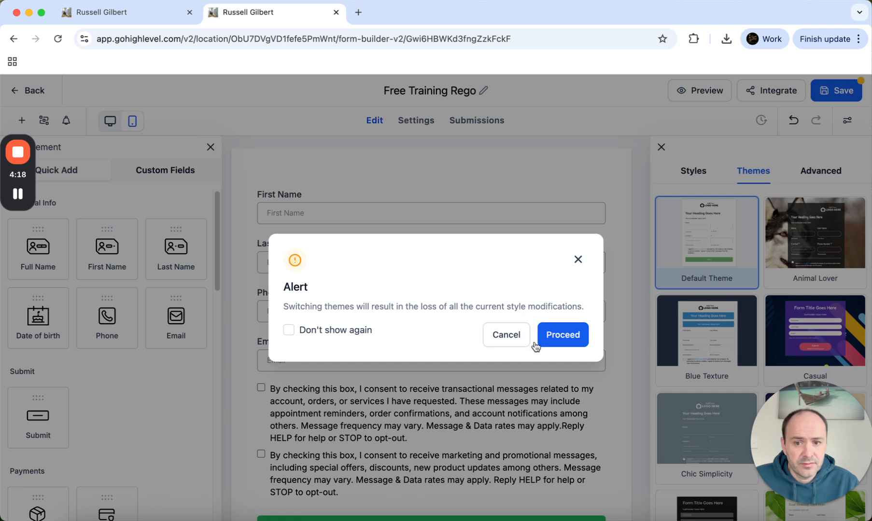
left_click(569, 337)
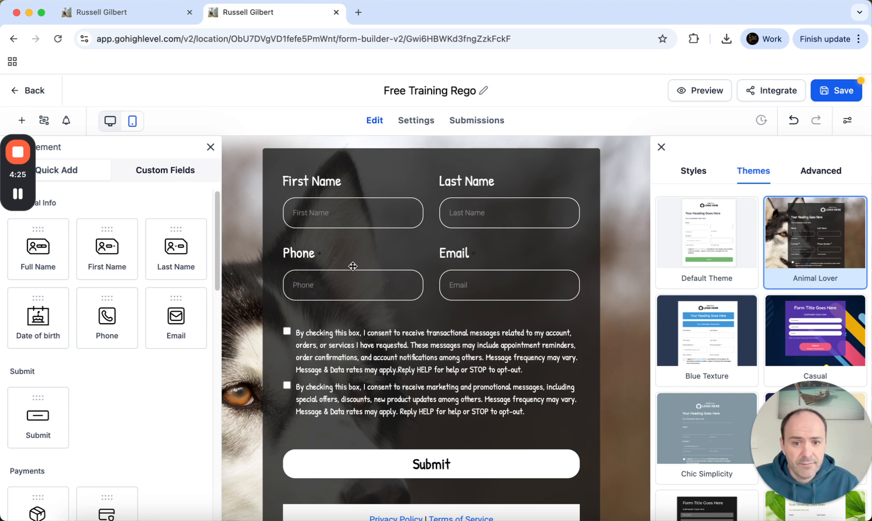
Delete the consent checkboxes block and the Privacy Policy and Terms text
left_click(356, 369)
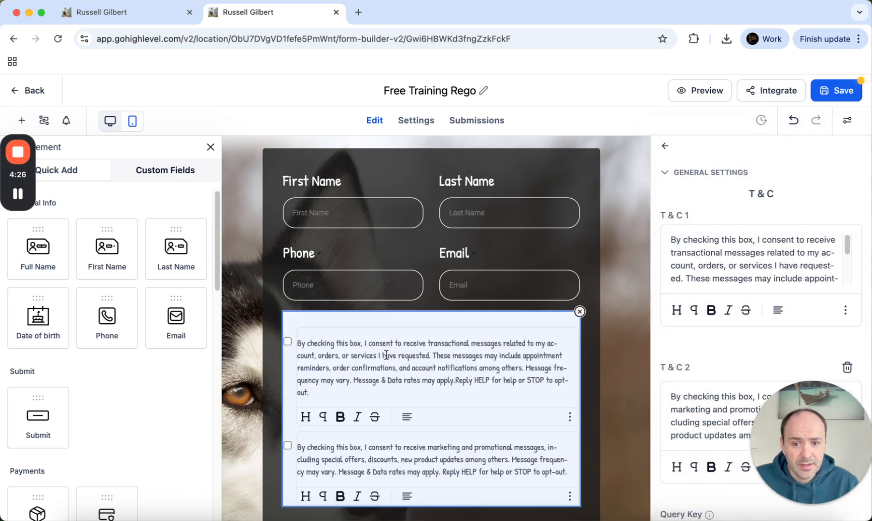
left_click(580, 313)
left_click(539, 405)
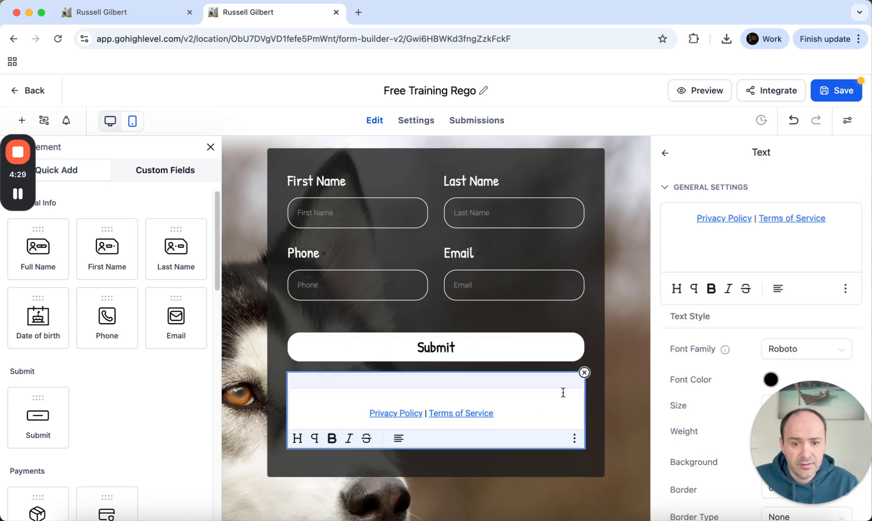
left_click(583, 373)
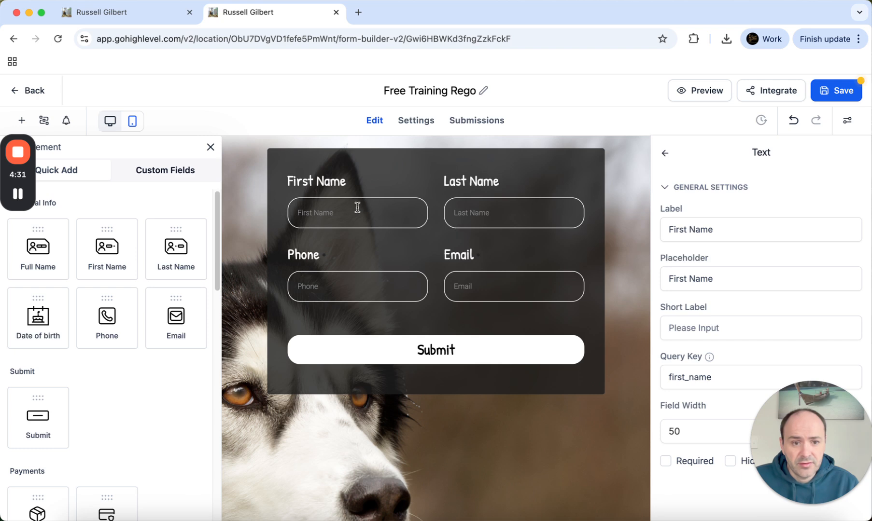
Switch the form to the Tech Hustle theme and review its border and shadow settings
left_click(847, 120)
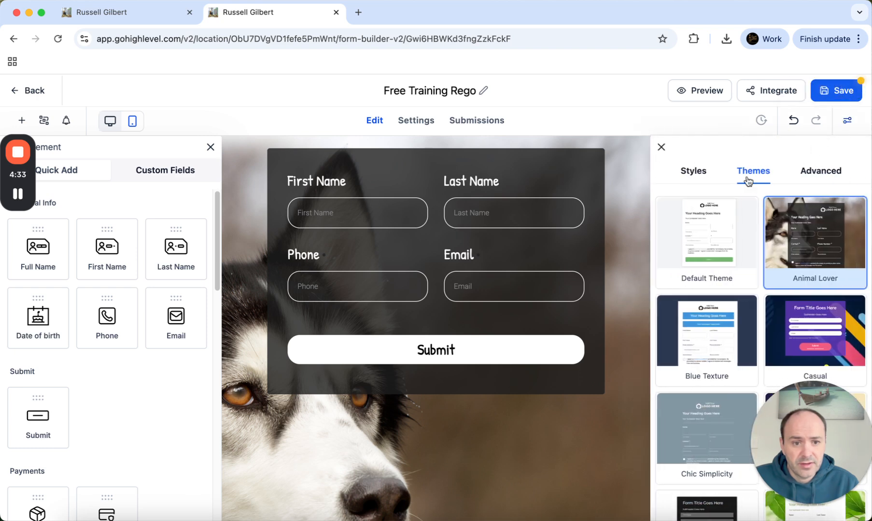
scroll(719, 393, "down", 8)
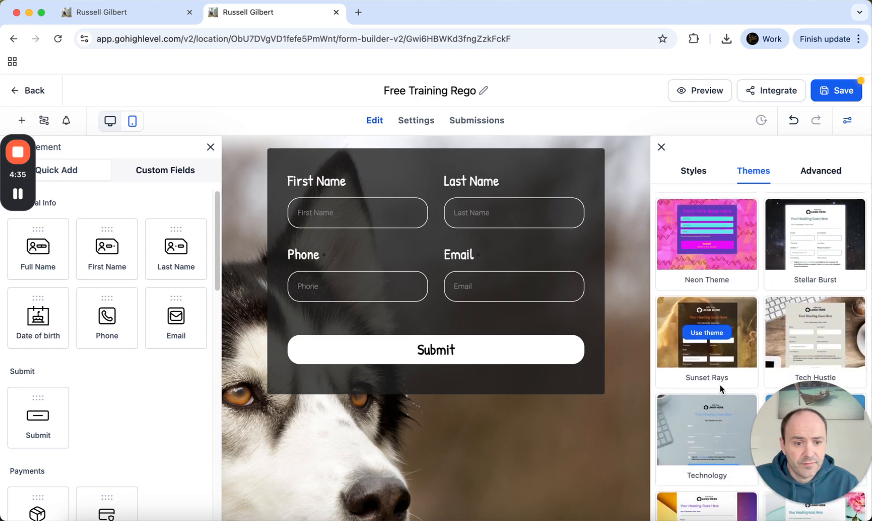
left_click(814, 332)
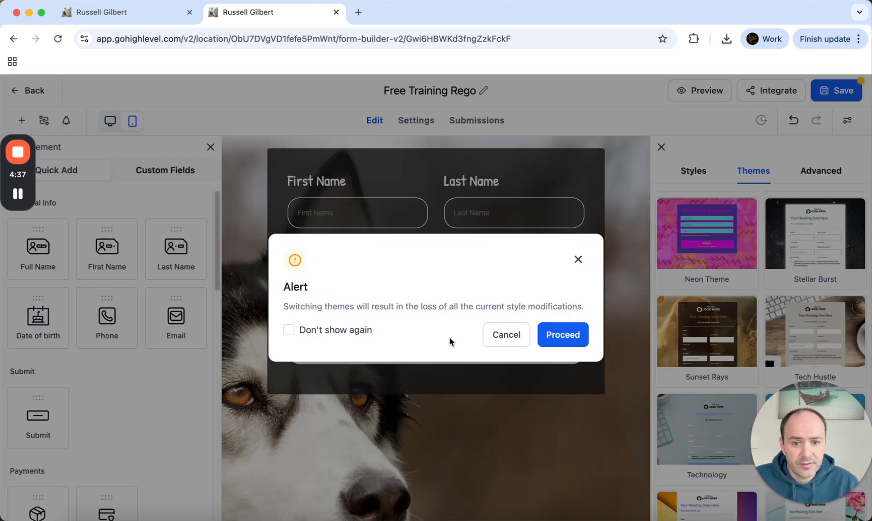
left_click(550, 339)
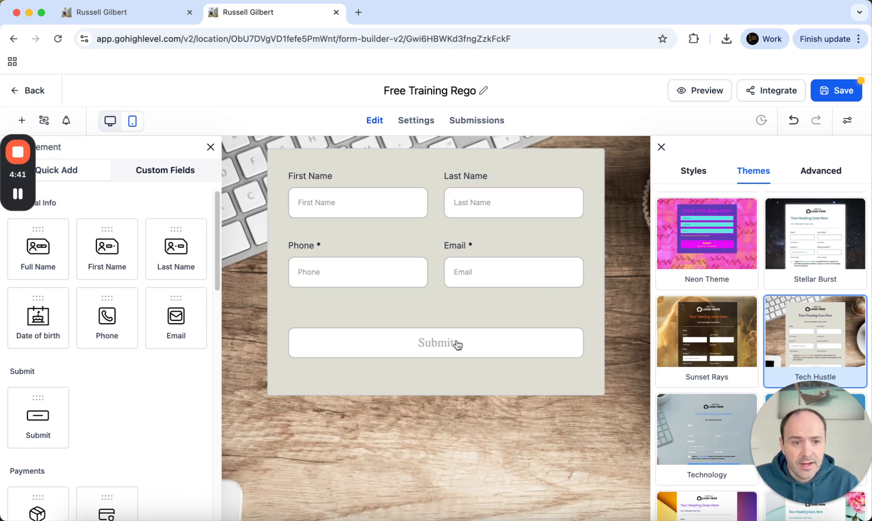
left_click(858, 126)
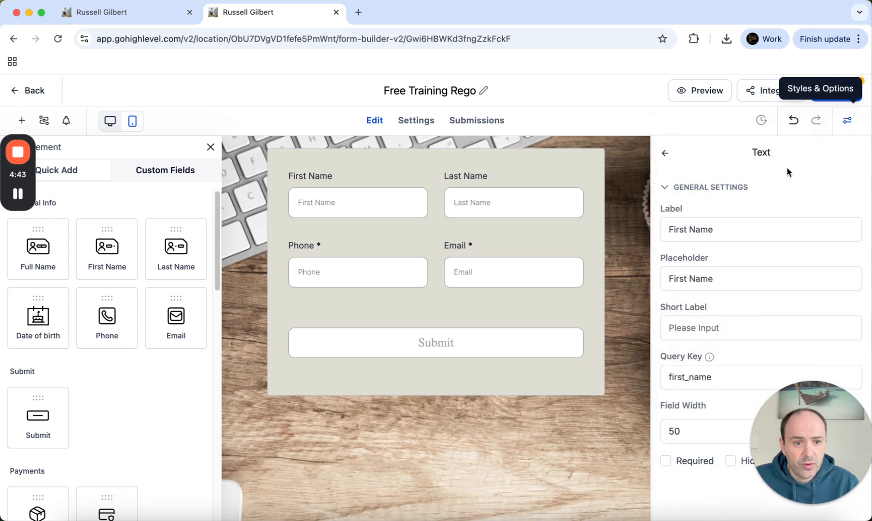
left_click(843, 133)
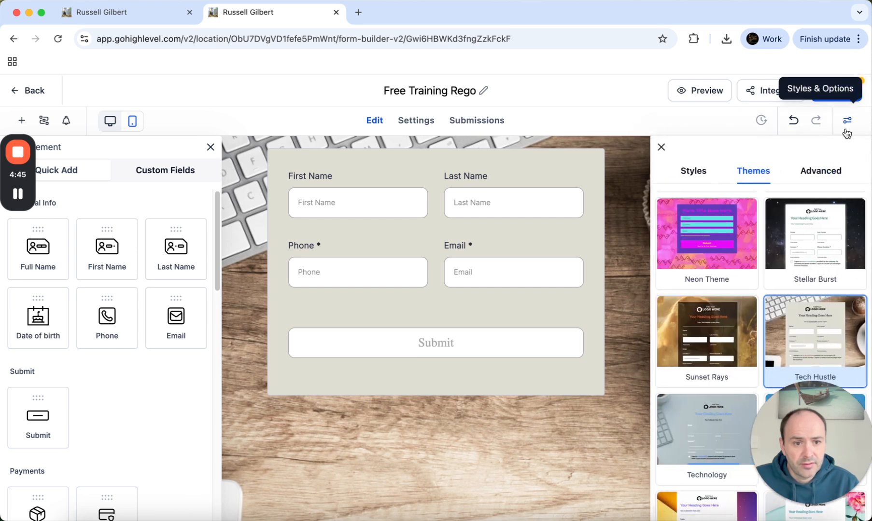
left_click(840, 171)
scroll(727, 233, "down", 5)
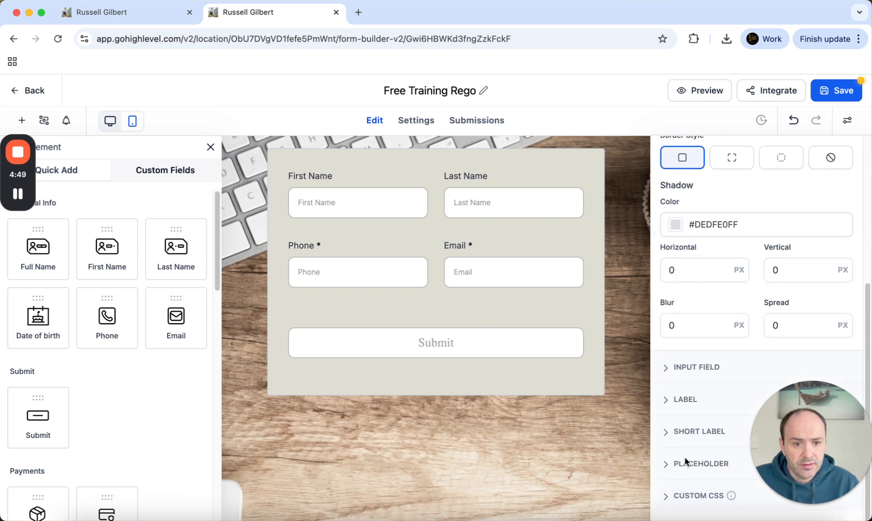
left_click(847, 120)
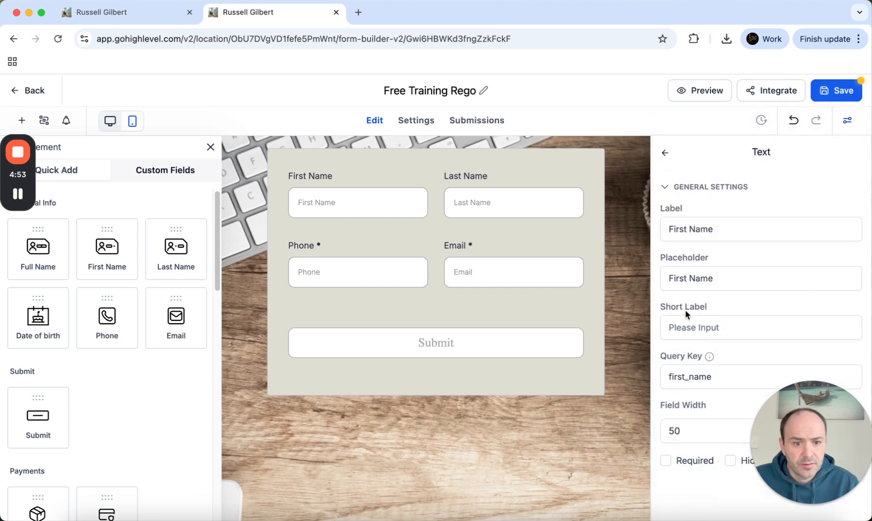
Make First Name and Last Name required, then view the empty Submissions page
scroll(724, 308, "down", 1)
scroll(725, 297, "up", 1)
left_click(352, 194)
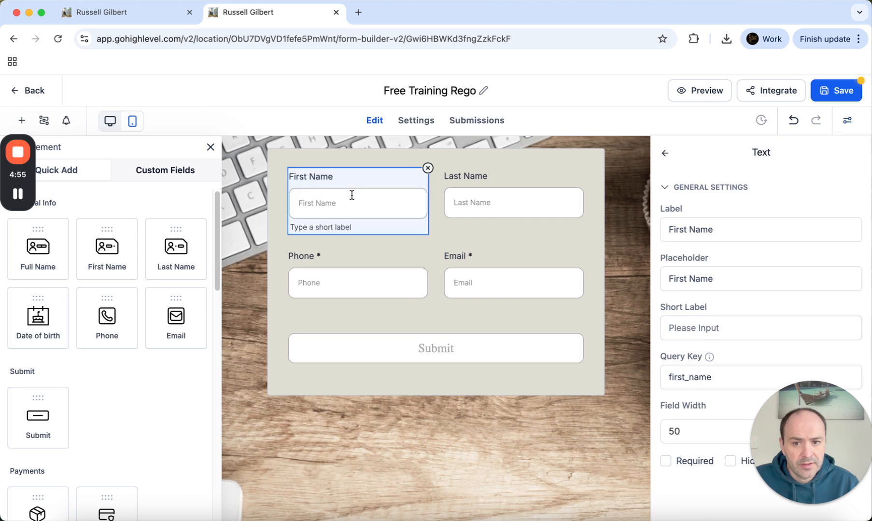
left_click(665, 461)
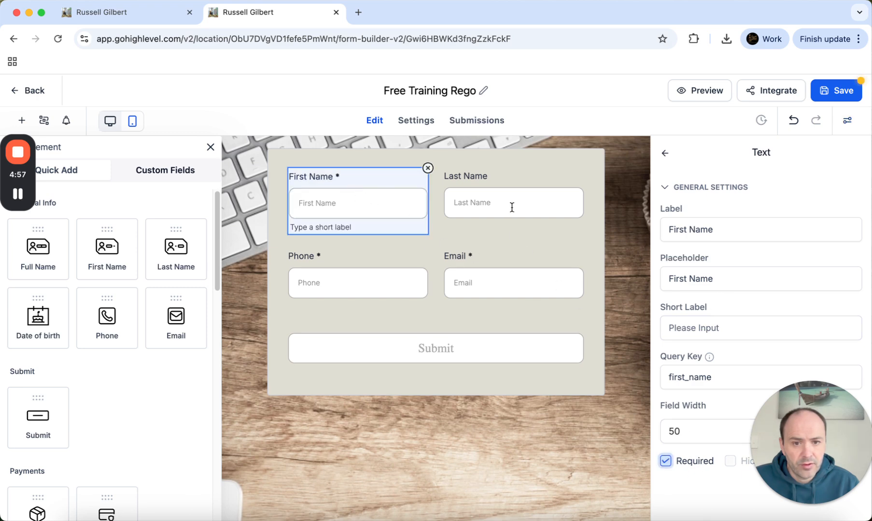
left_click(512, 206)
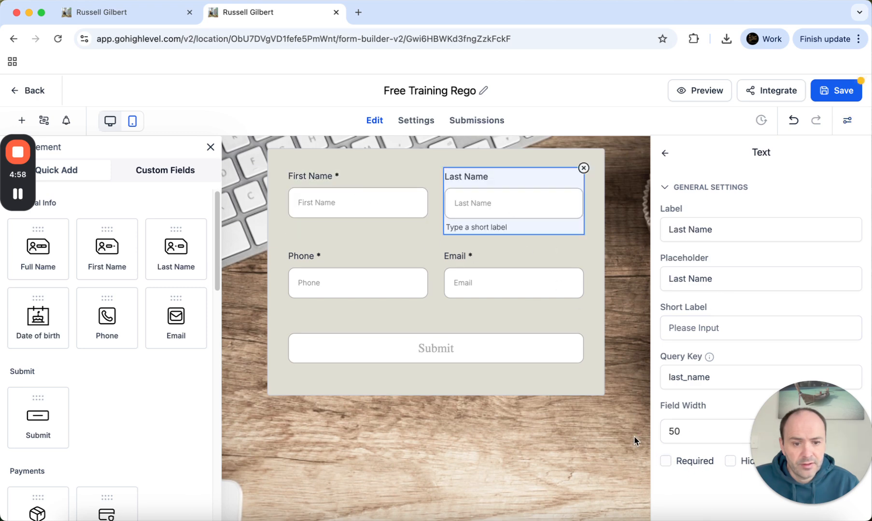
left_click(665, 461)
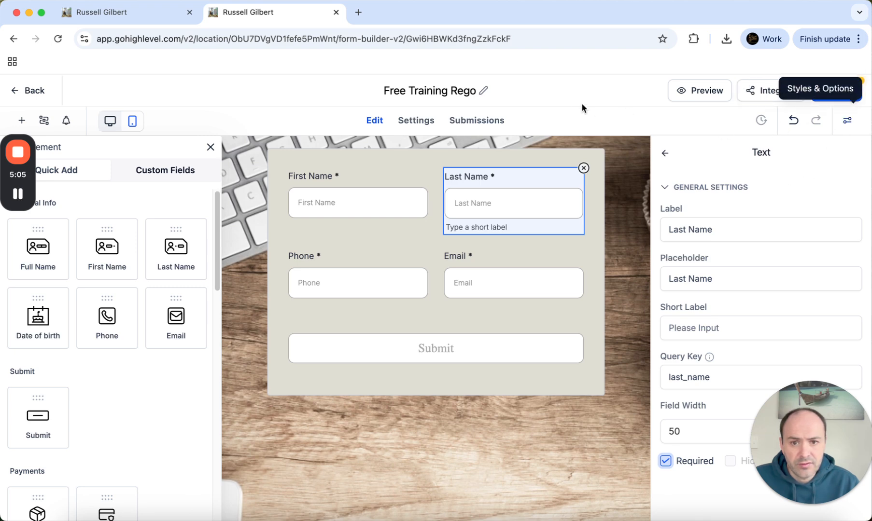
left_click(484, 121)
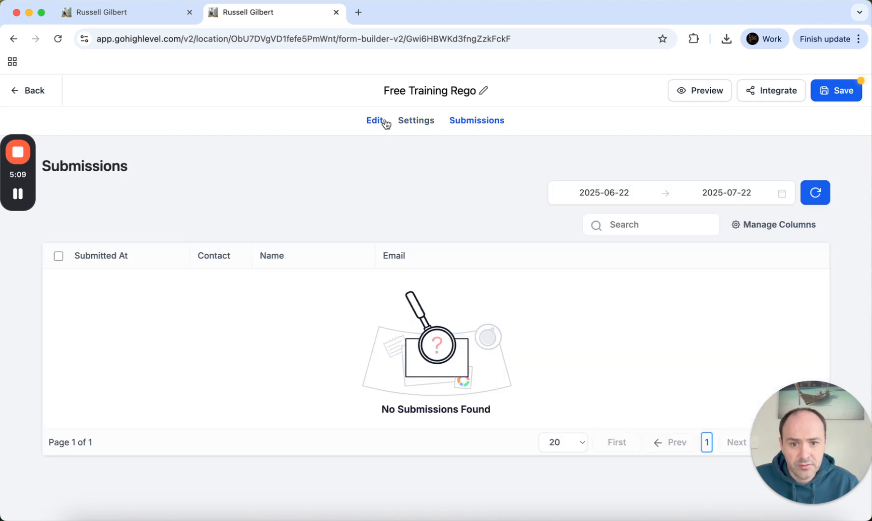
Extend the thank-you message with 'You will receive an email with all the training d…', fixing 'recieve'
left_click(385, 122)
left_click(425, 126)
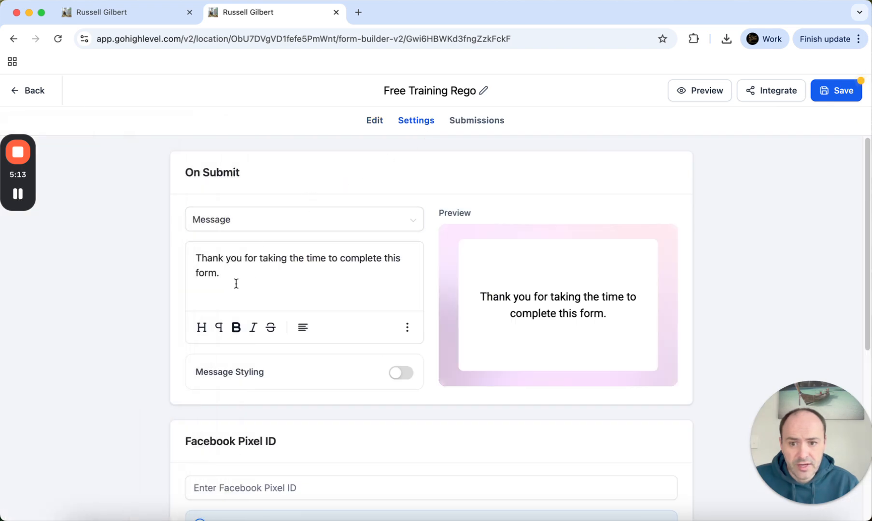
left_click(271, 275)
type("You ")
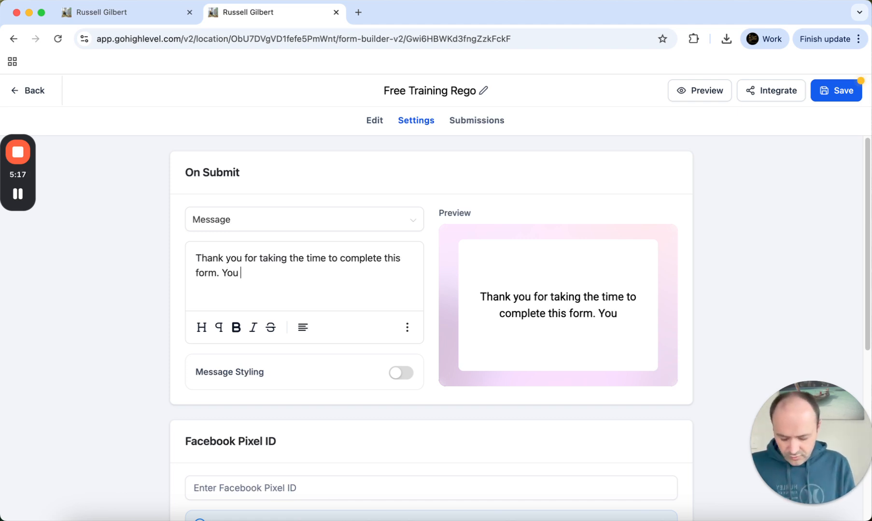
type("will reciev")
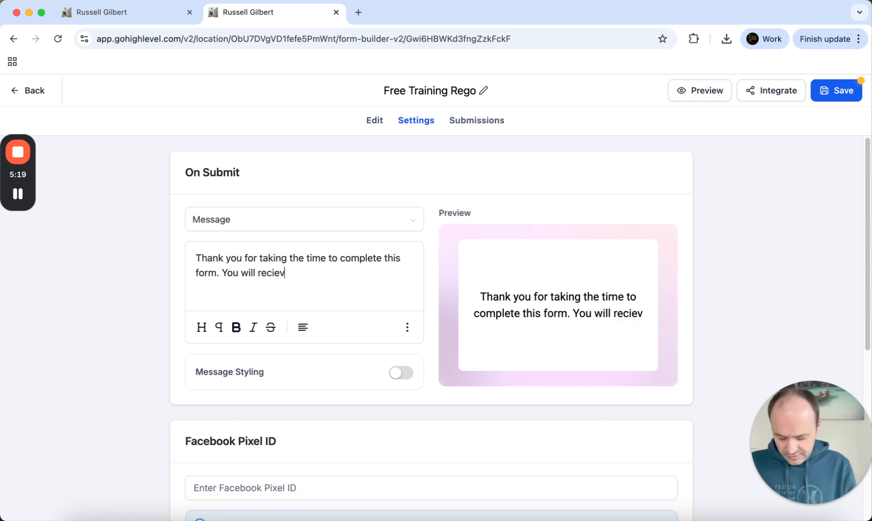
type("e an email wit")
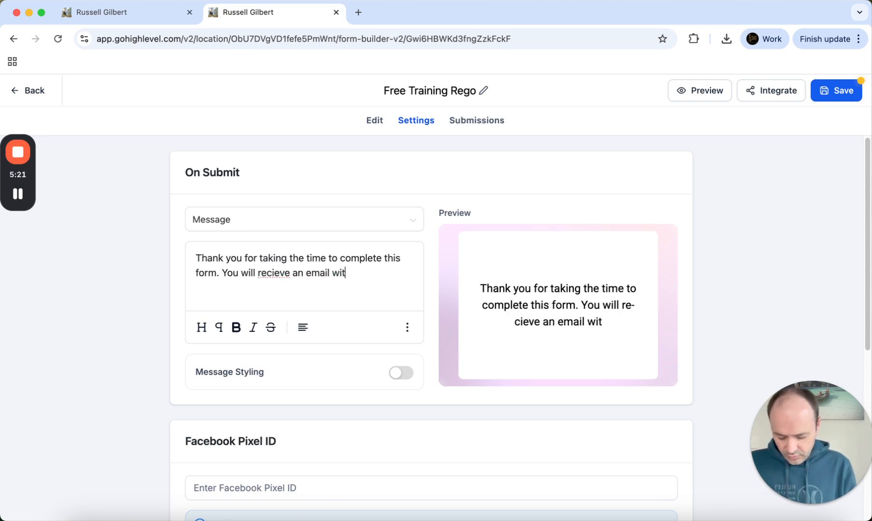
type("h all the ")
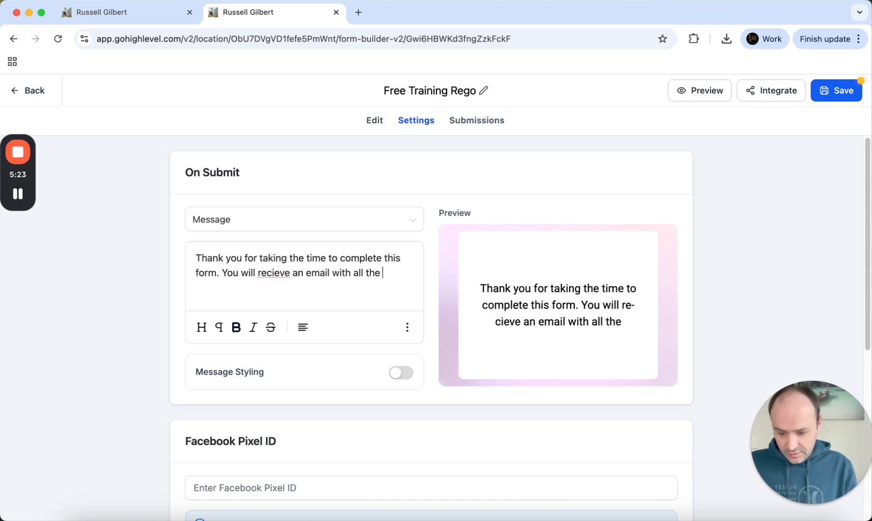
type("training details!")
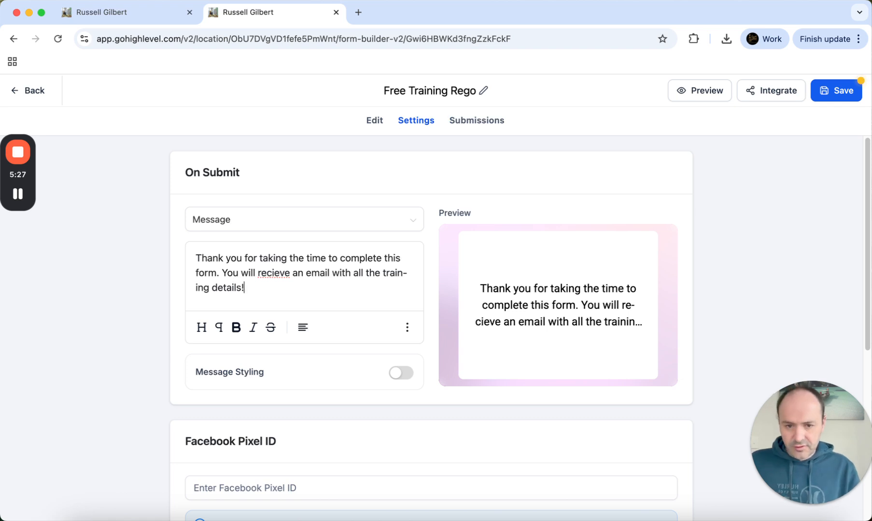
right_click(282, 279)
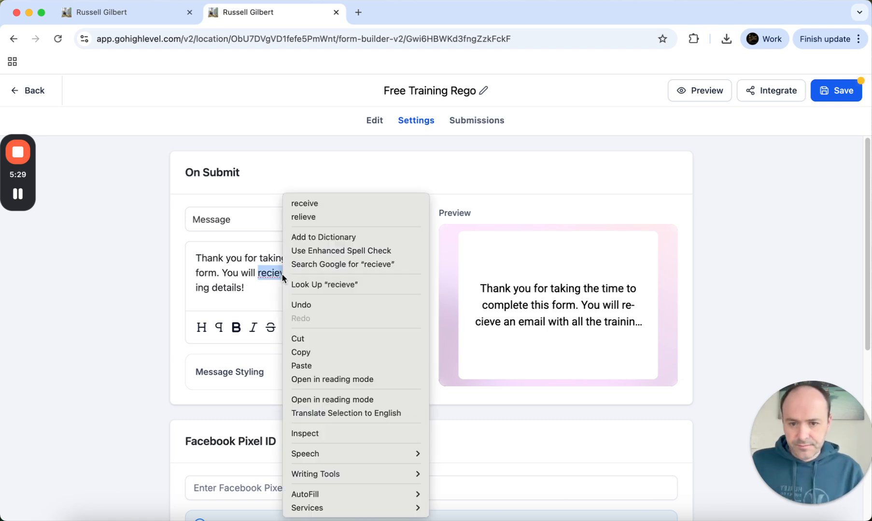
left_click(312, 207)
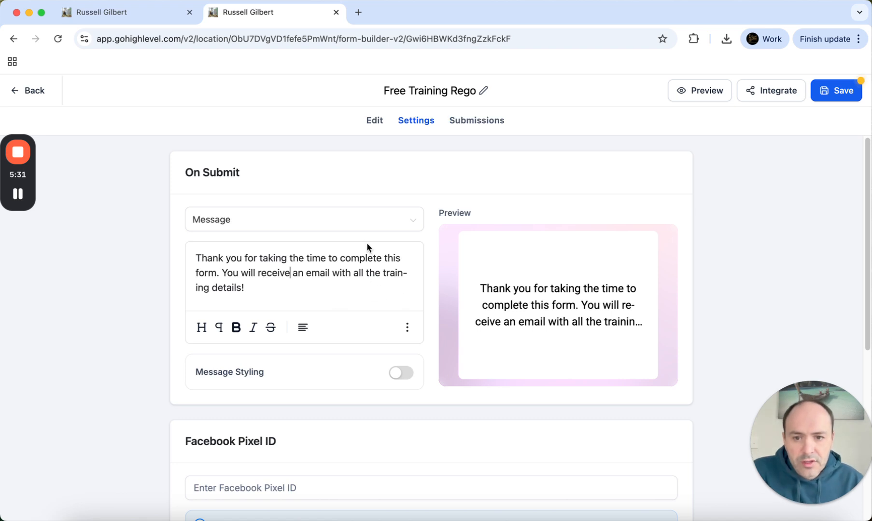
Keep the show-message on-submit option, save the form, and return to the Forms list
left_click(393, 220)
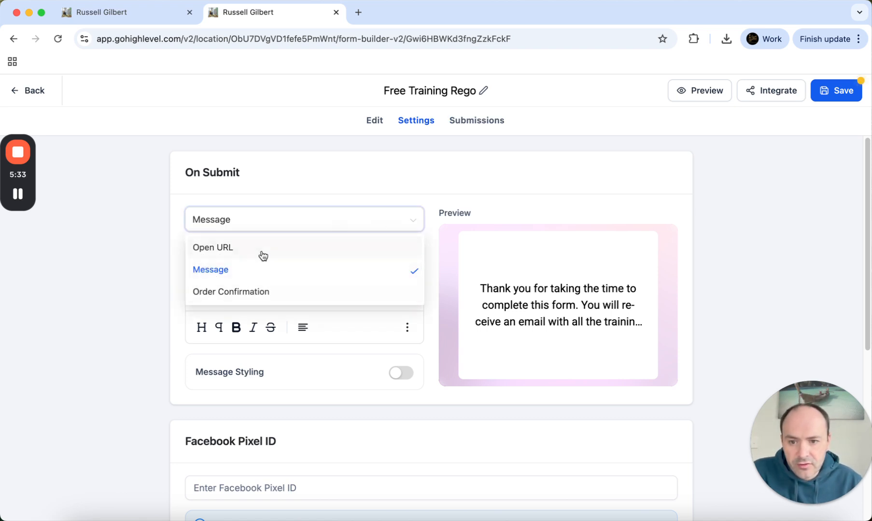
left_click(441, 375)
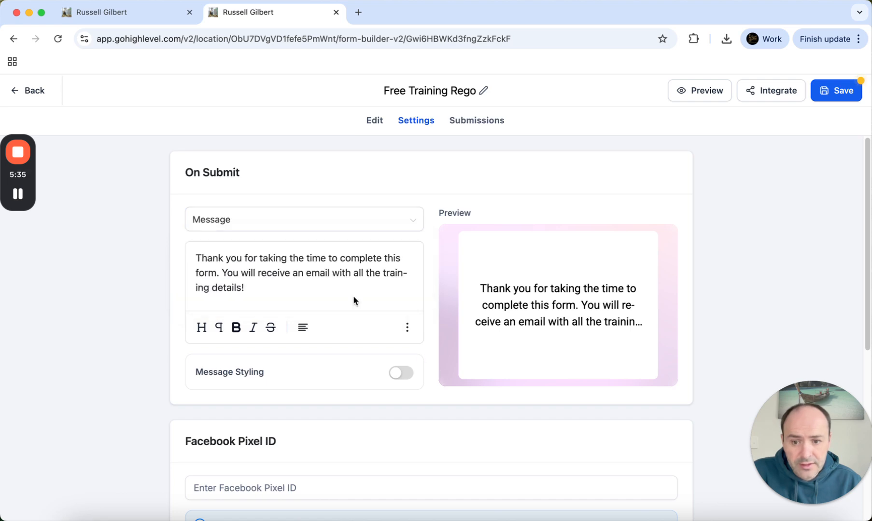
scroll(317, 302, "down", 4)
scroll(316, 302, "up", 4)
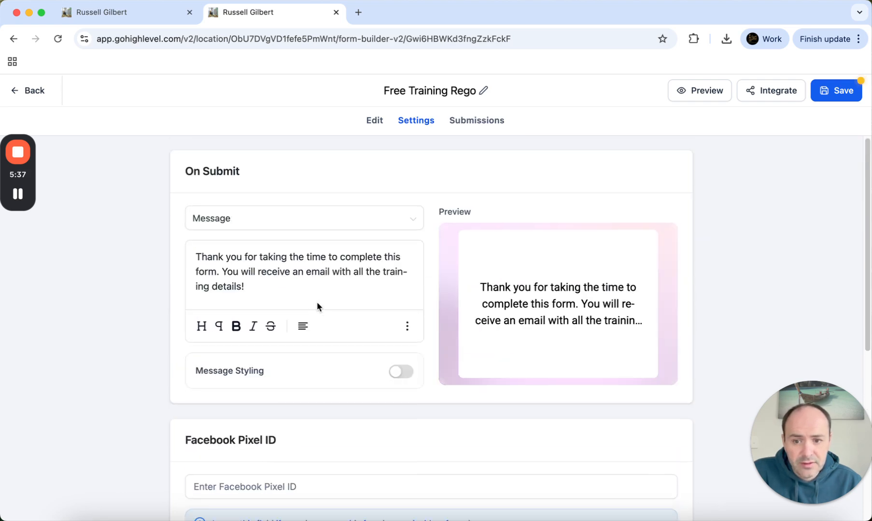
left_click(827, 96)
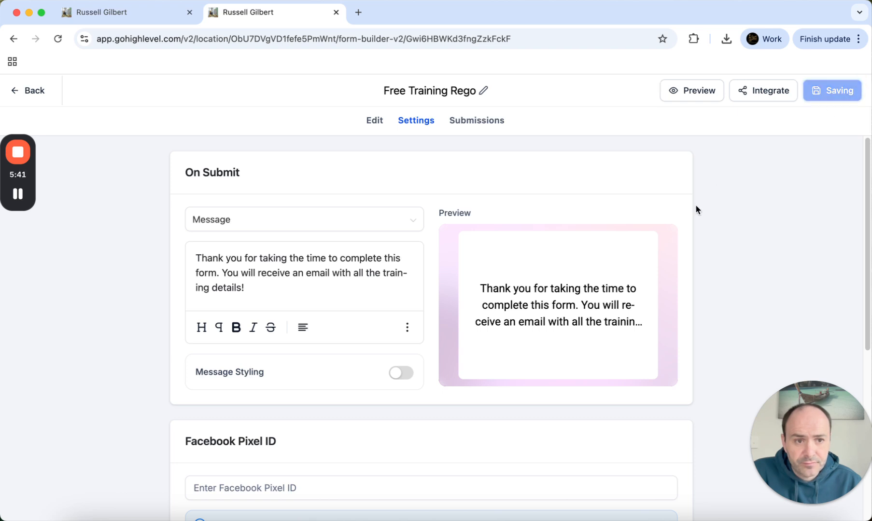
left_click(827, 94)
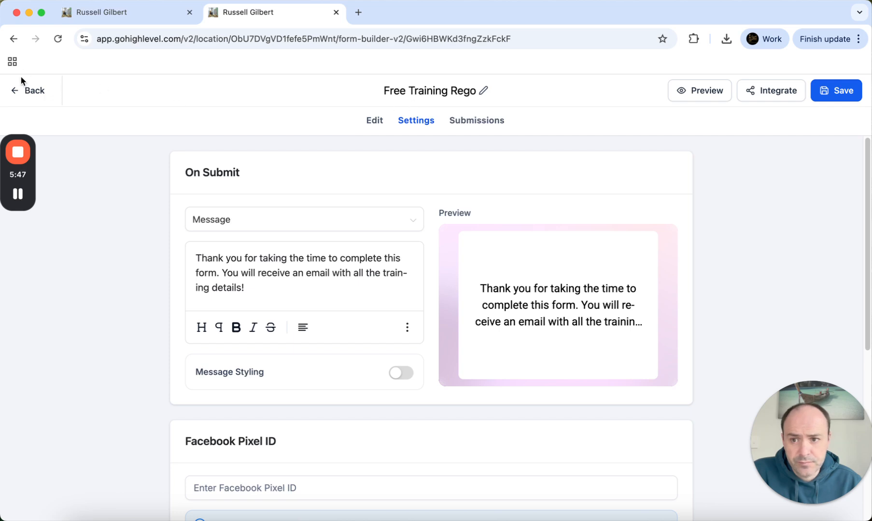
left_click(21, 91)
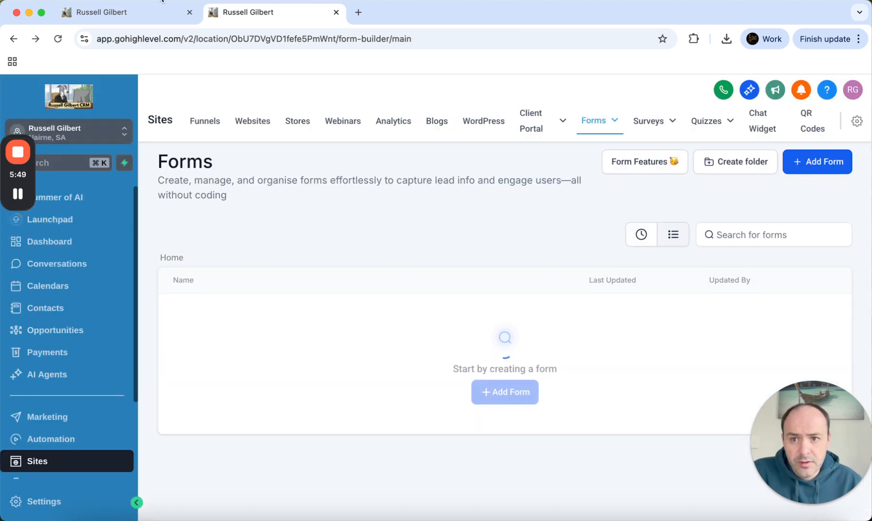
In the MasterClass Reminder workflow, choose the Form Submitted trigger
left_click(139, 16)
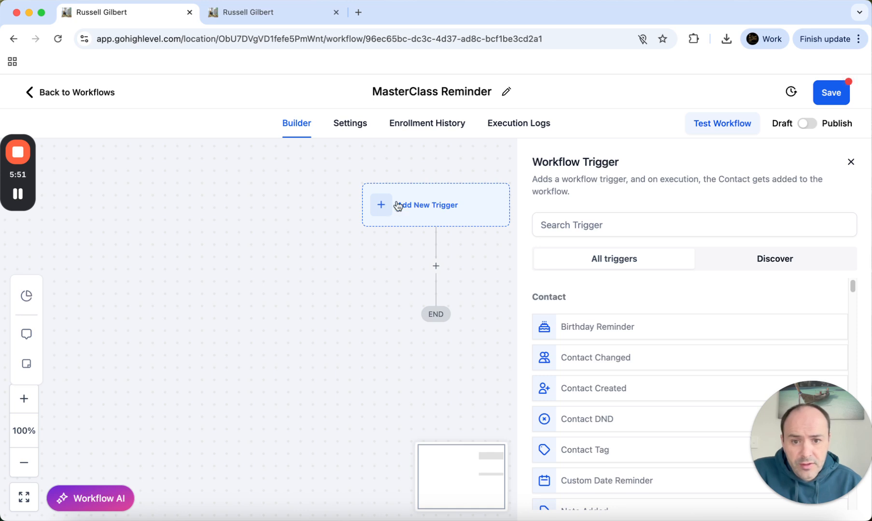
left_click(550, 224)
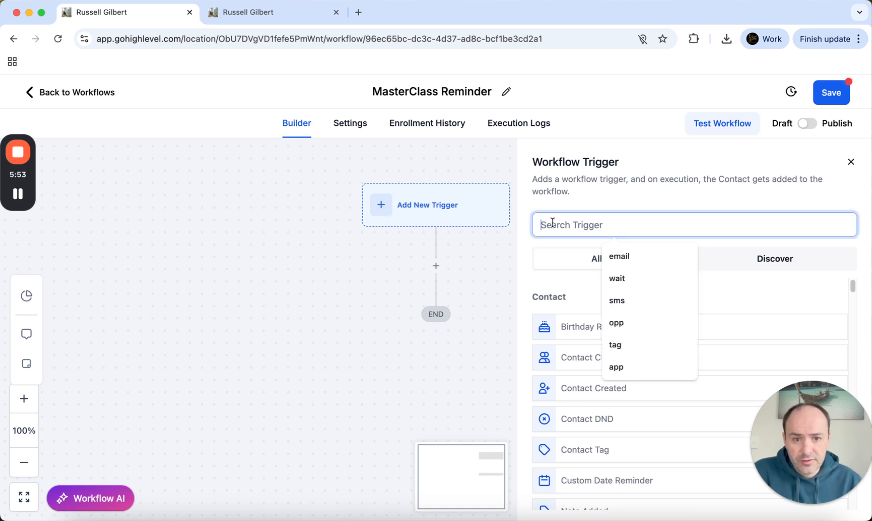
type("form")
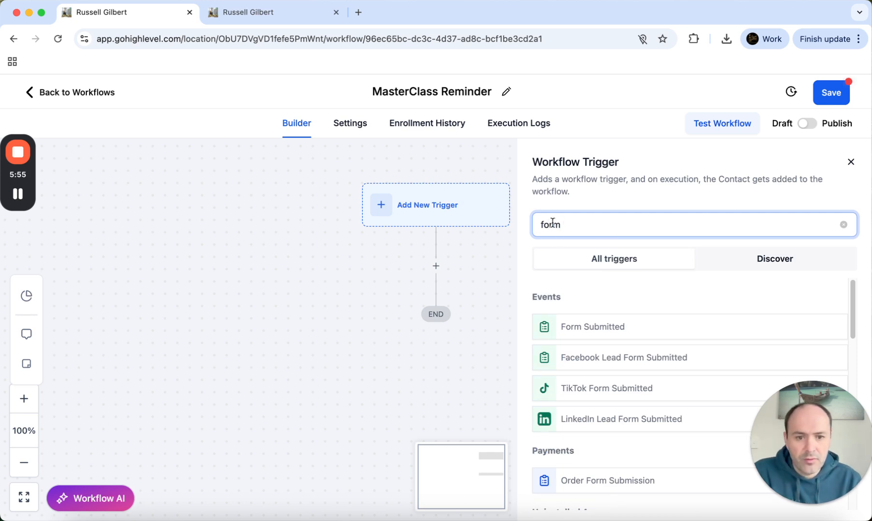
left_click(587, 334)
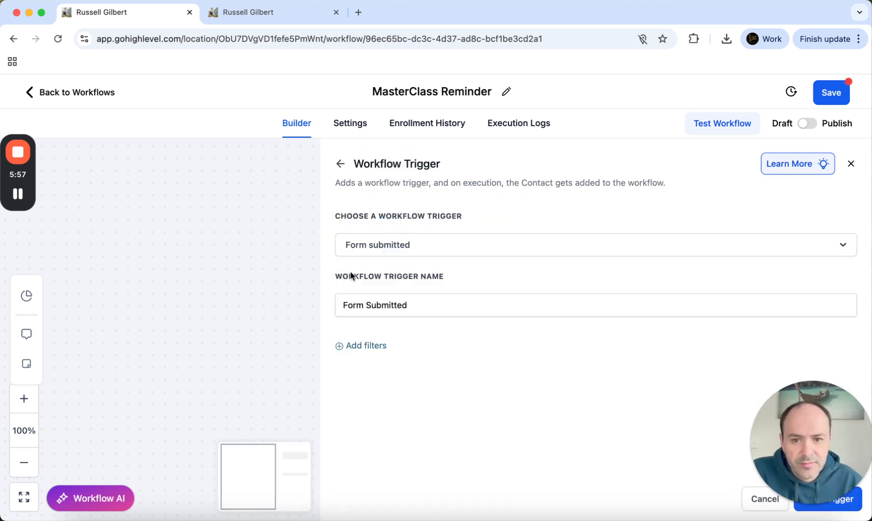
Filter the trigger to 'Form is Free Training Rego' and save it
left_click(340, 352)
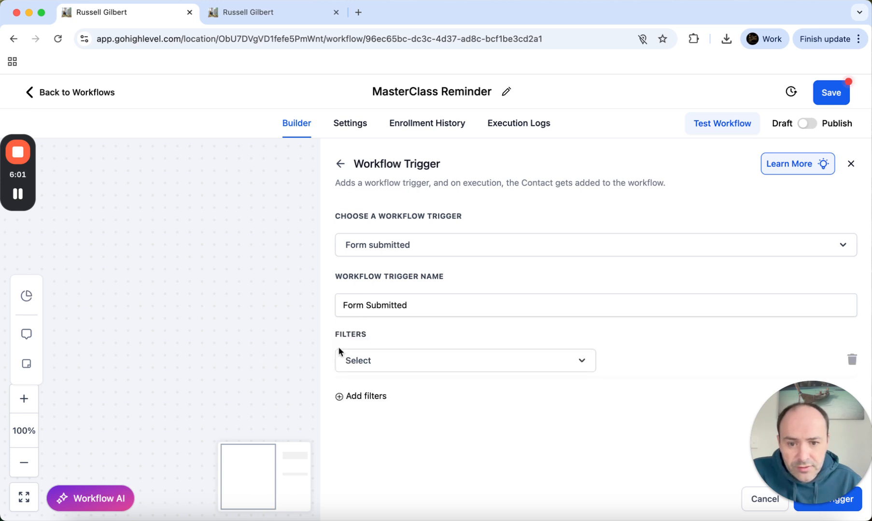
left_click(364, 362)
left_click(377, 448)
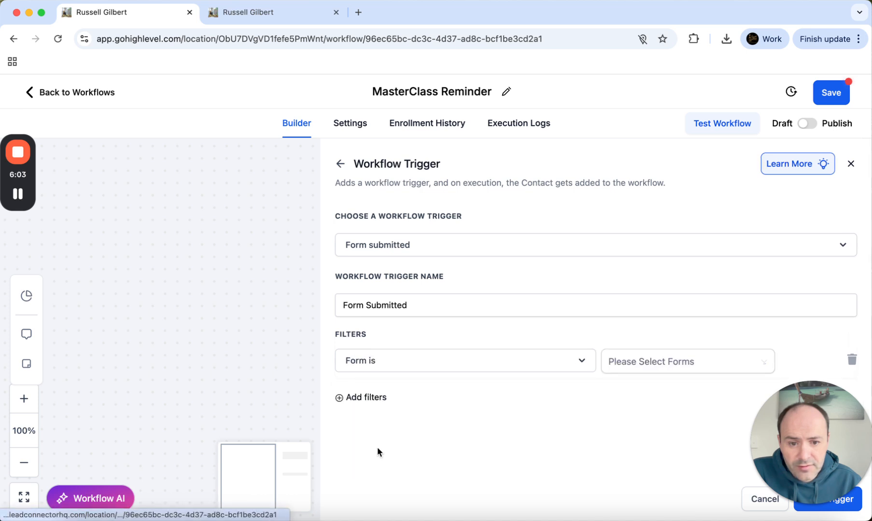
left_click(665, 370)
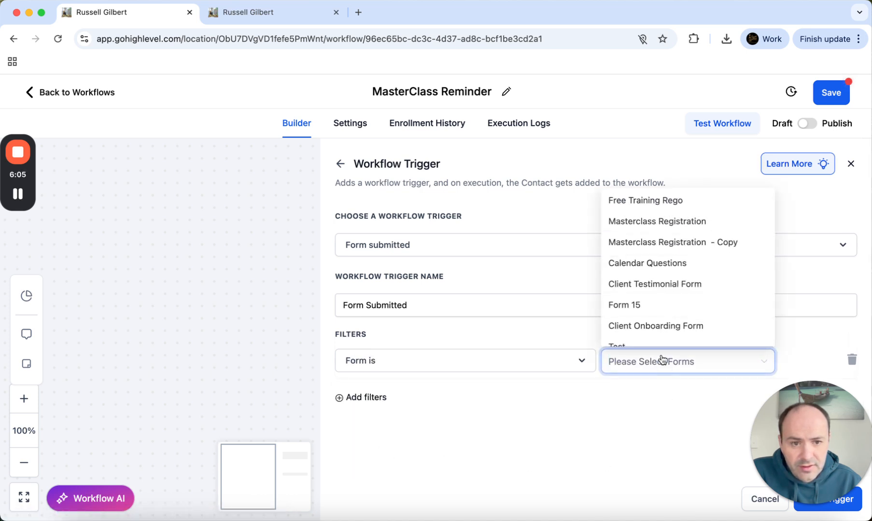
left_click(672, 202)
left_click(616, 455)
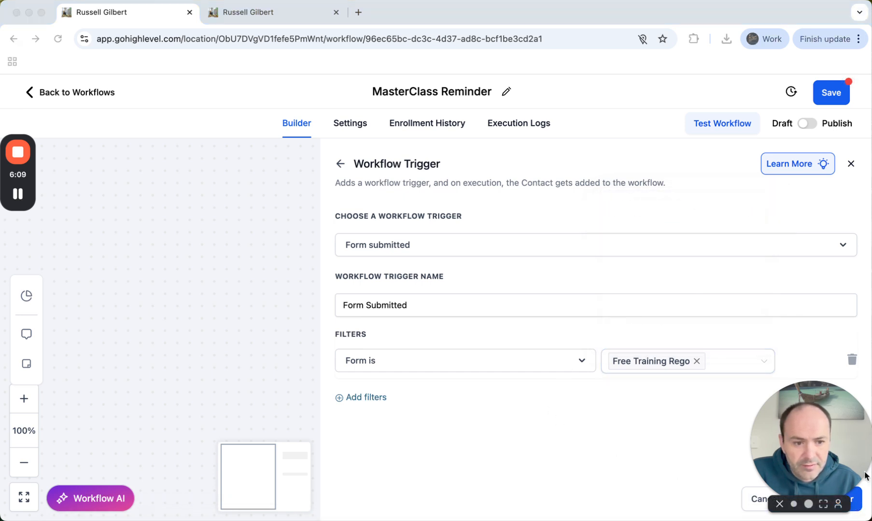
left_click_drag(865, 475, 809, 419)
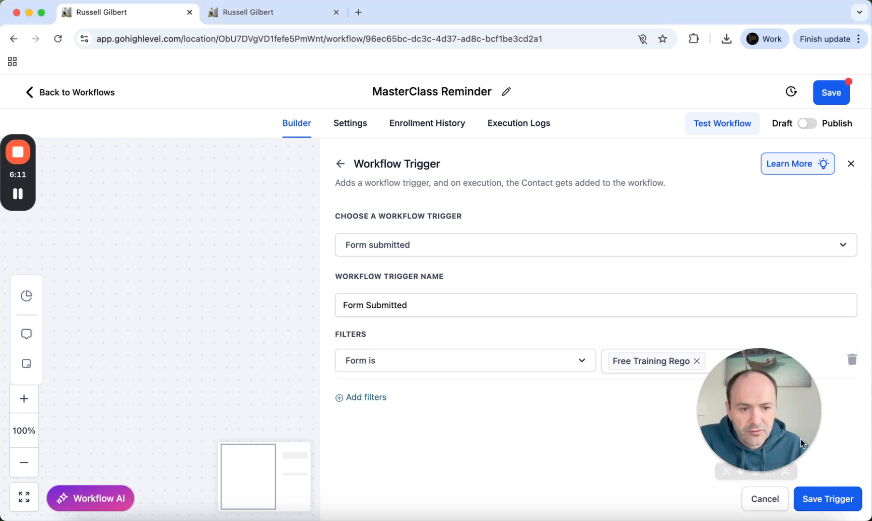
left_click(825, 500)
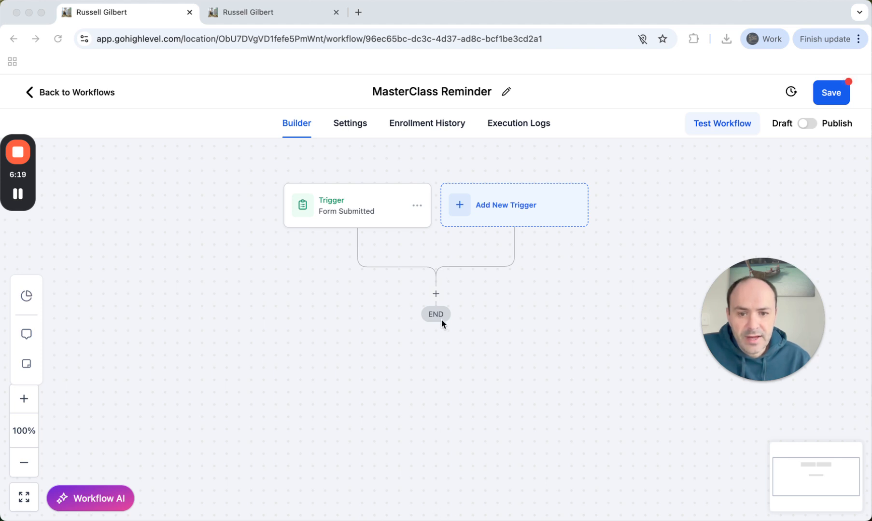
Add a Create Contact action after the form trigger
left_click(436, 295)
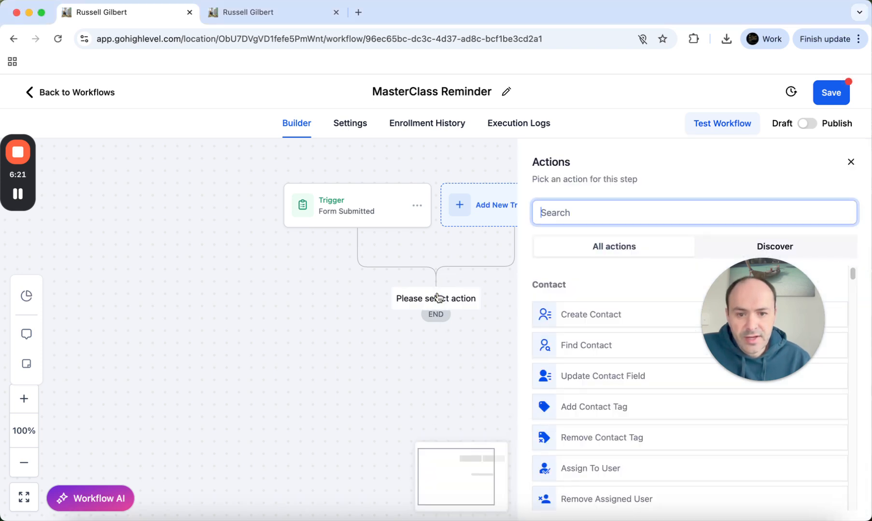
left_click(556, 211)
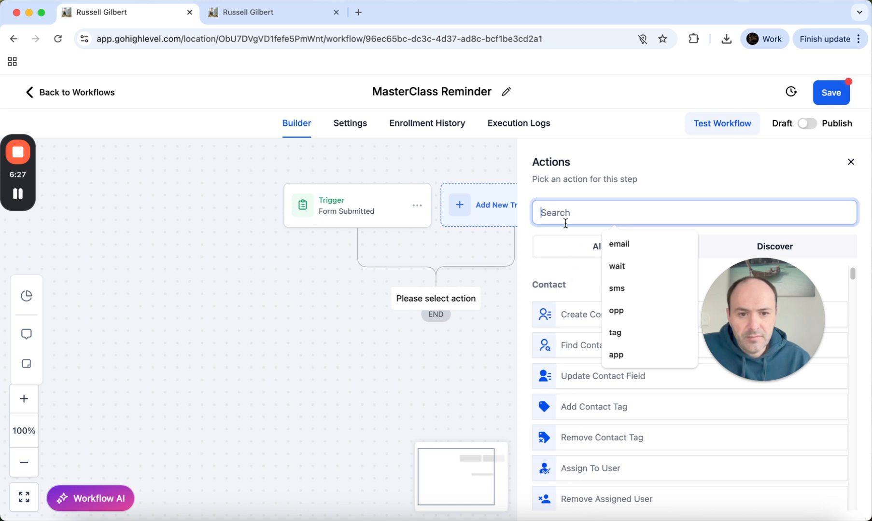
type("contact")
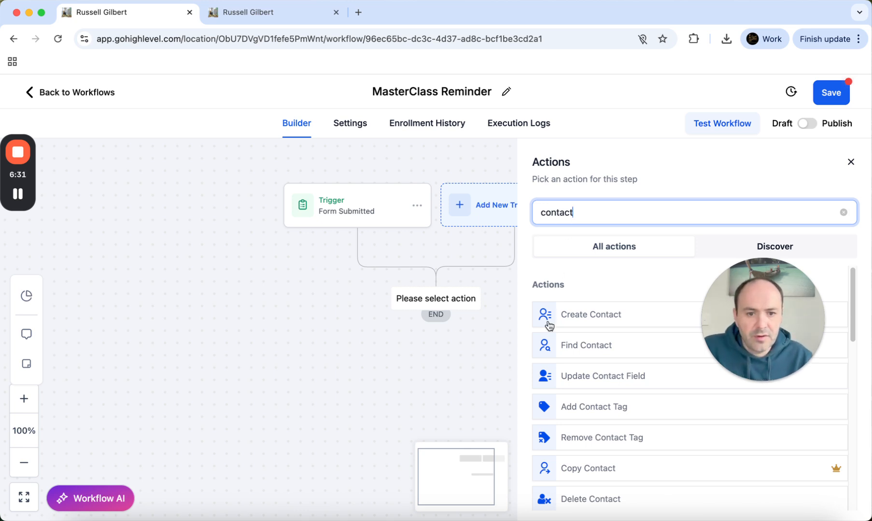
left_click(582, 314)
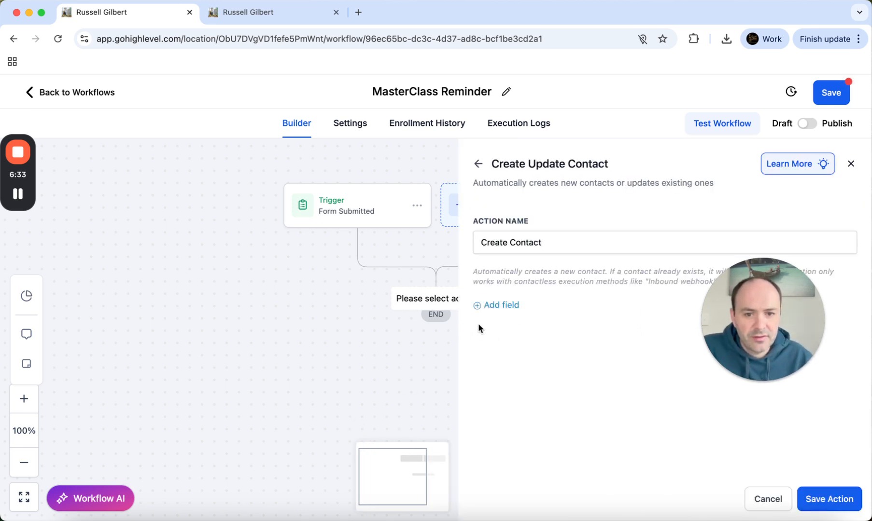
Map the contact's Full Name field to the contact full name placeholder
left_click(487, 305)
left_click(537, 306)
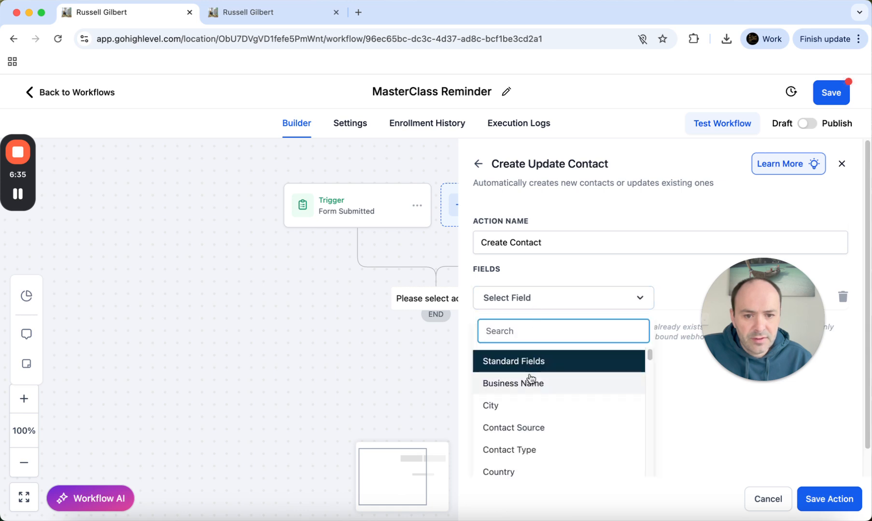
scroll(555, 415, "down", 2)
scroll(556, 415, "down", 2)
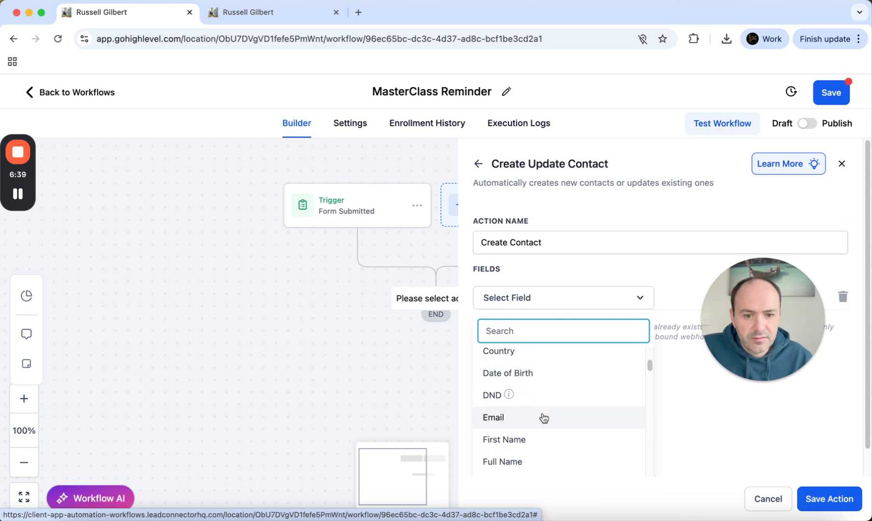
left_click(521, 464)
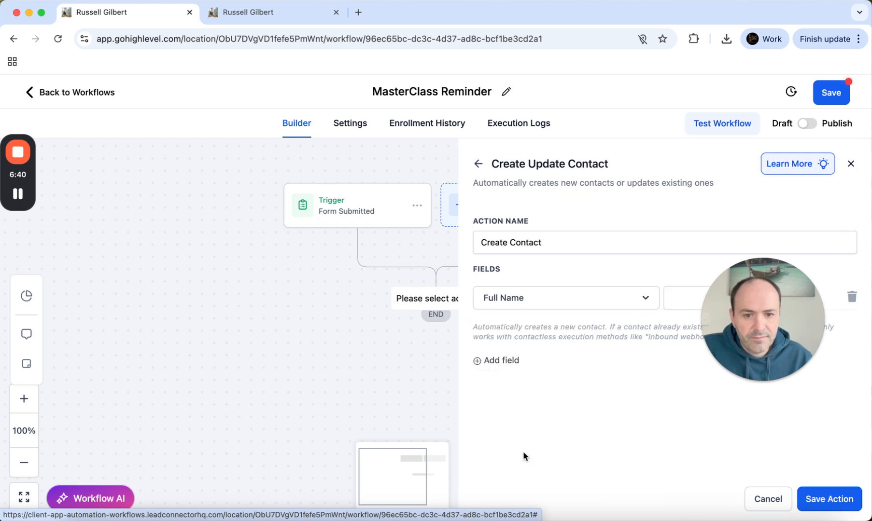
left_click(742, 300)
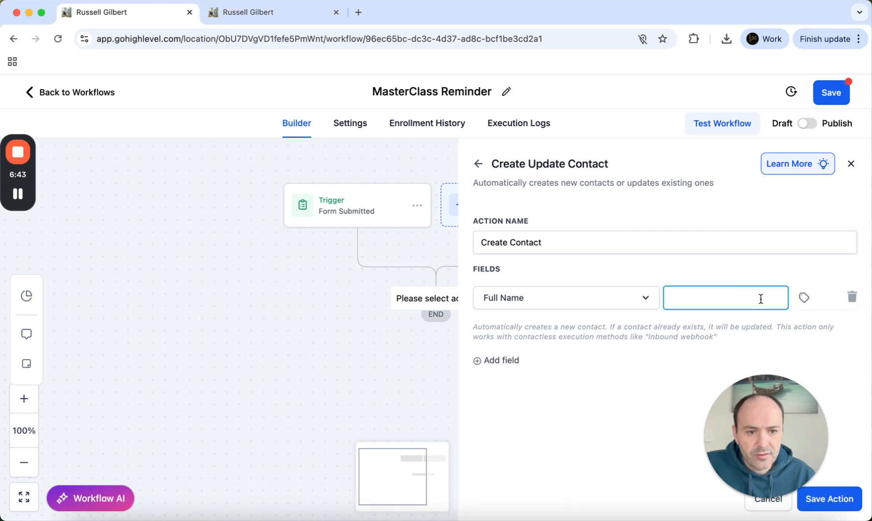
left_click(802, 299)
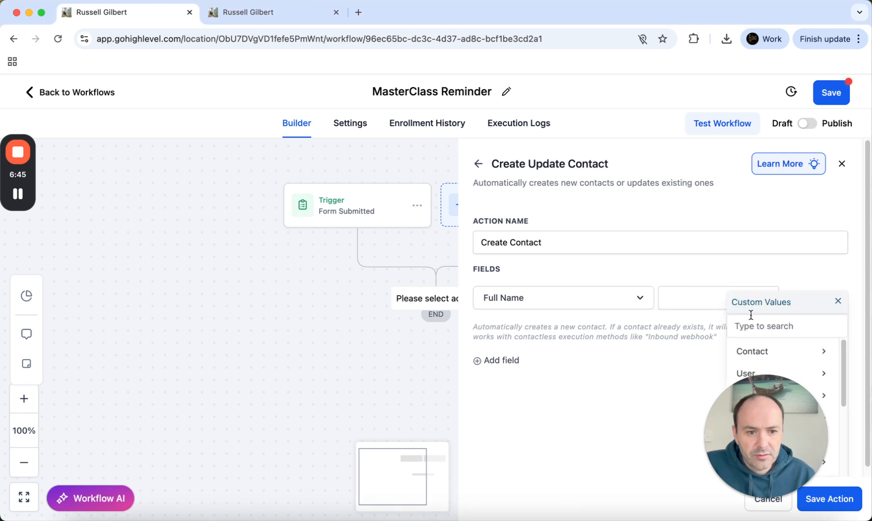
left_click(787, 352)
left_click(795, 354)
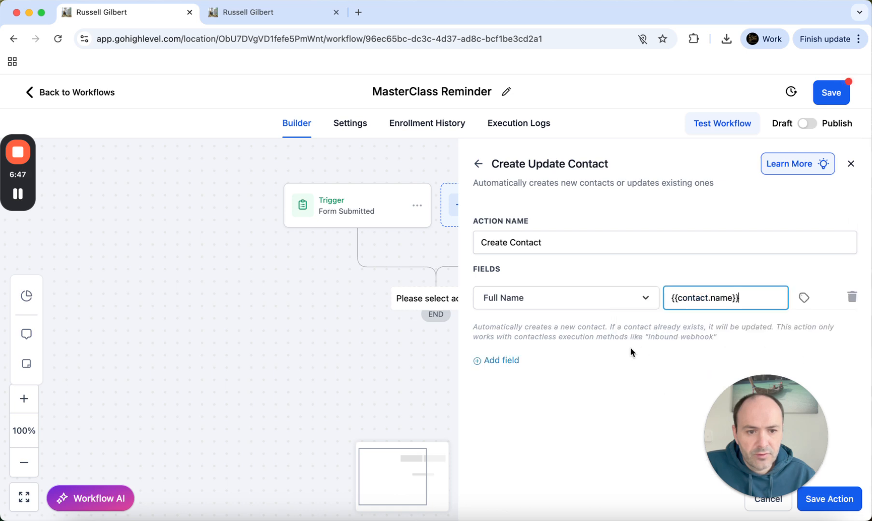
left_click(631, 348)
Add an Email field row set to {{contact.email}}
left_click(497, 362)
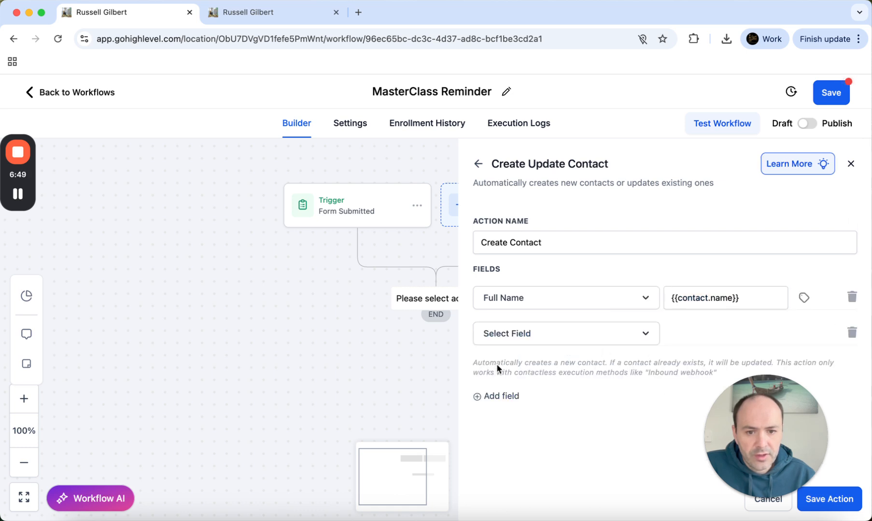
left_click(543, 344)
scroll(536, 405, "down", 5)
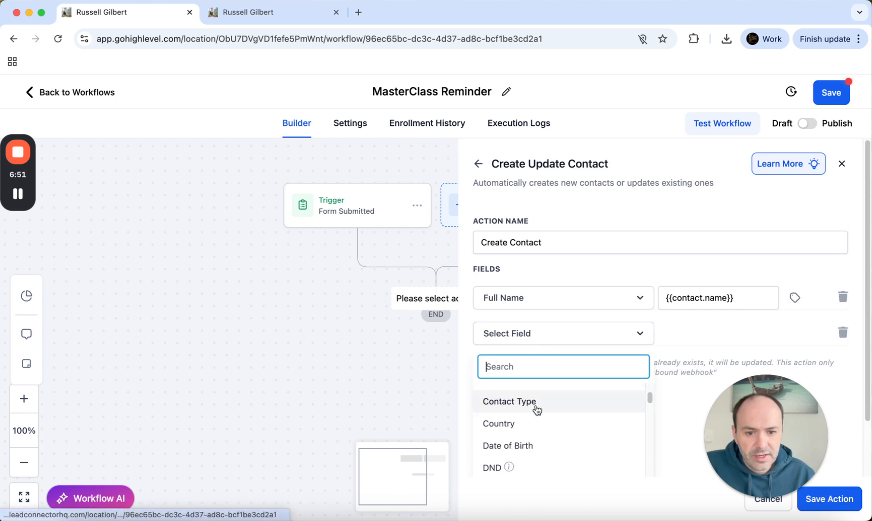
left_click(516, 445)
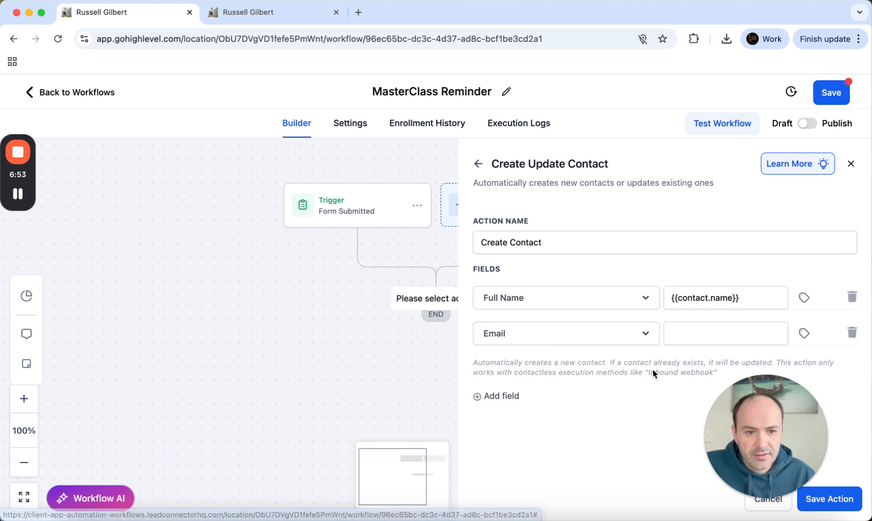
left_click(803, 334)
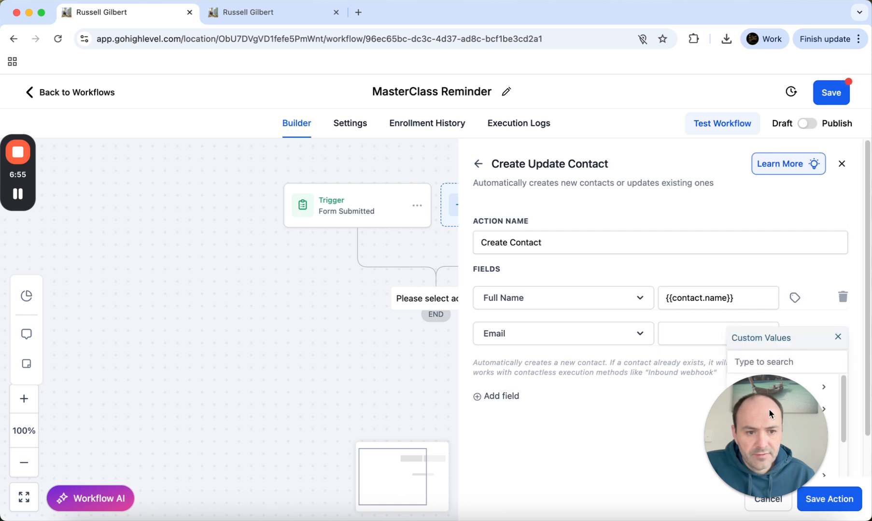
left_click_drag(768, 409, 631, 416)
scroll(796, 421, "down", 10)
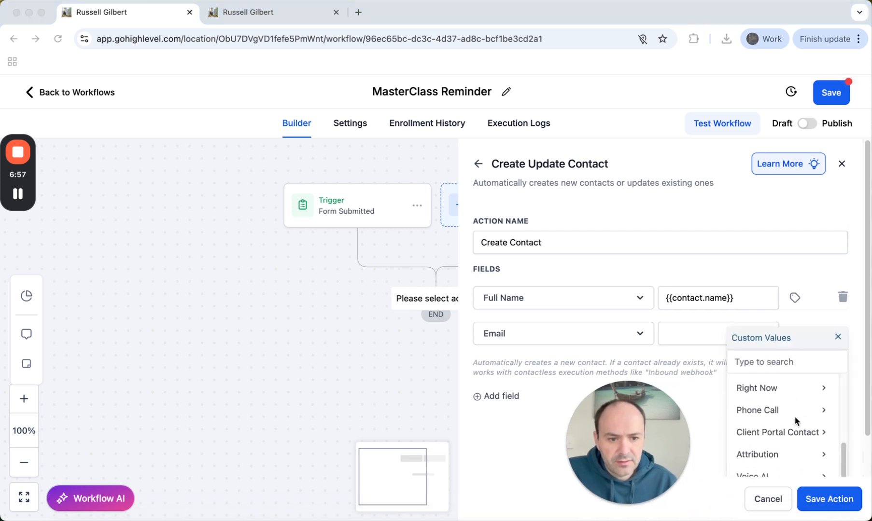
scroll(795, 413, "up", 10)
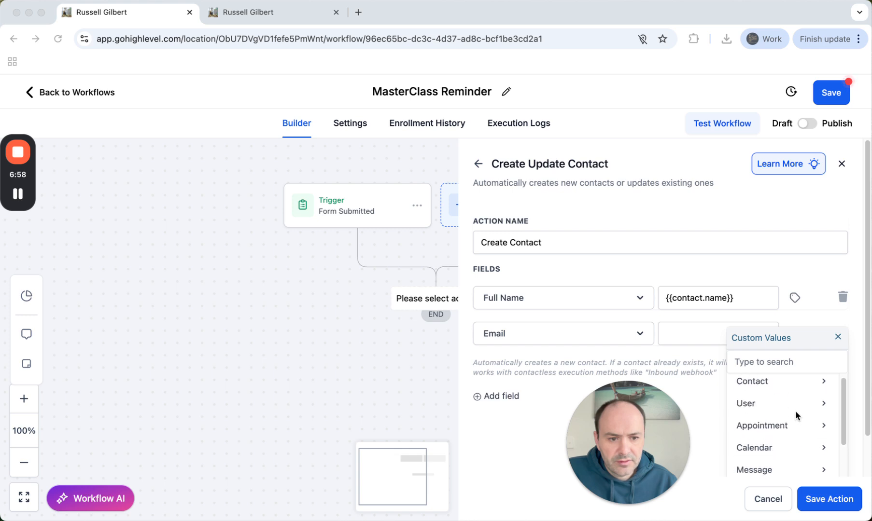
left_click(761, 388)
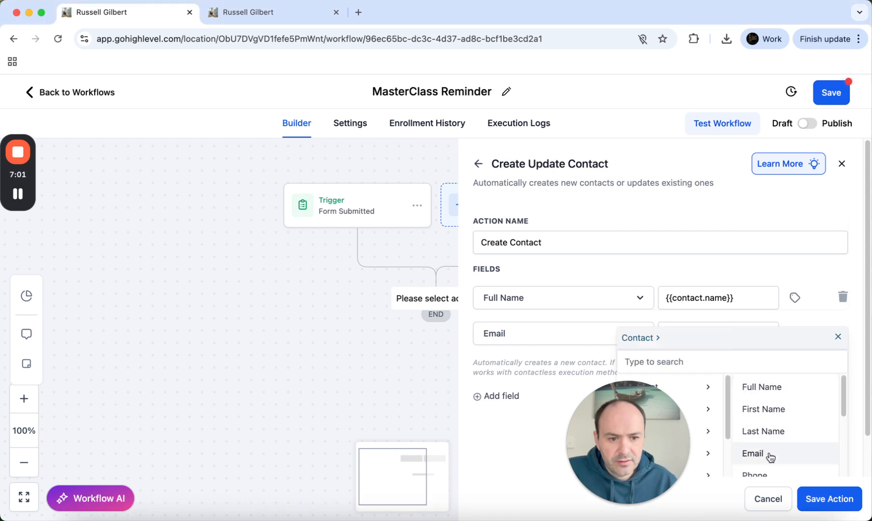
left_click(752, 453)
left_click_drag(659, 409, 172, 377)
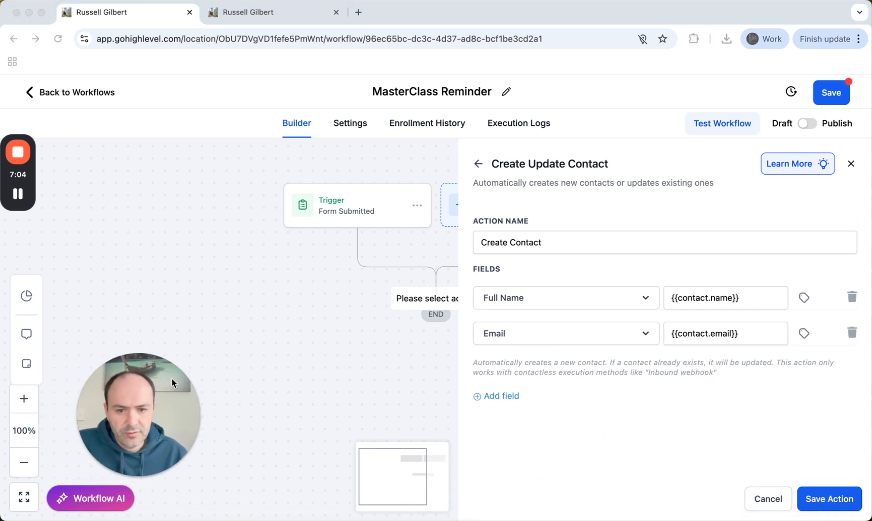
Add a Phone field row set to {{contact.phone}} and save the action
left_click(476, 396)
left_click(516, 374)
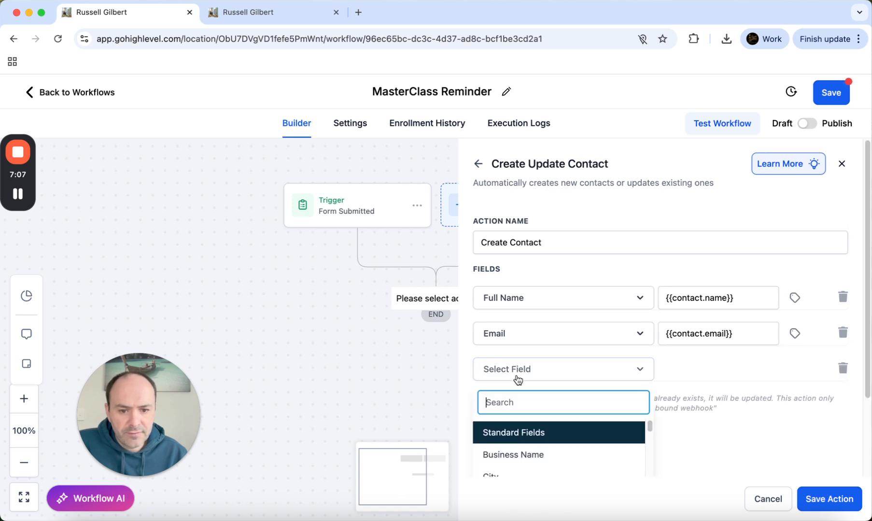
scroll(536, 429, "down", 2)
scroll(536, 428, "down", 3)
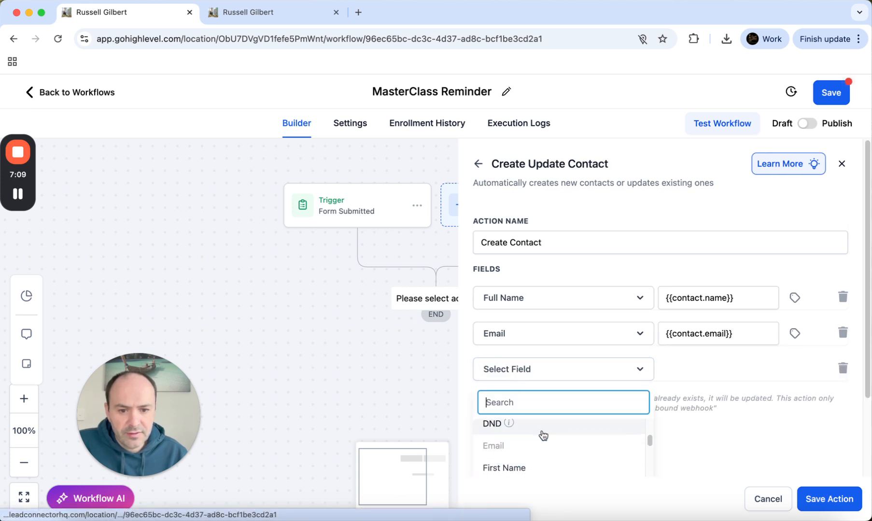
scroll(528, 447, "down", 2)
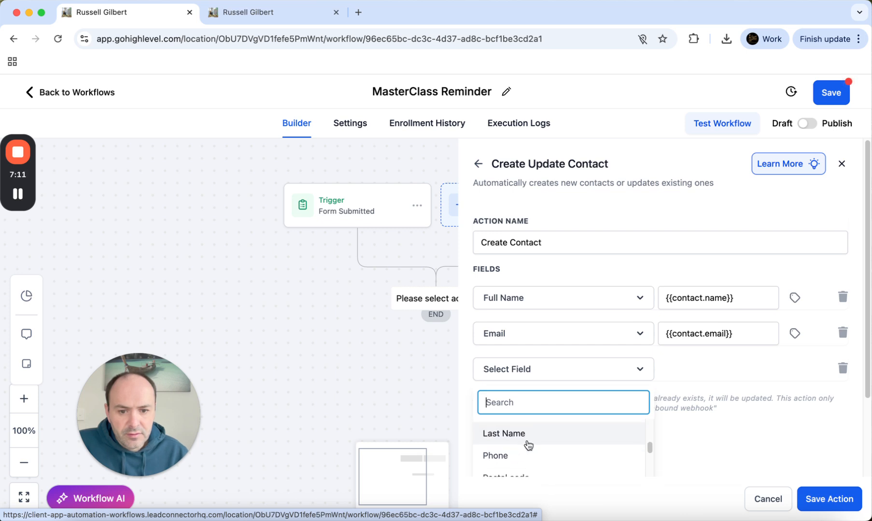
left_click(521, 456)
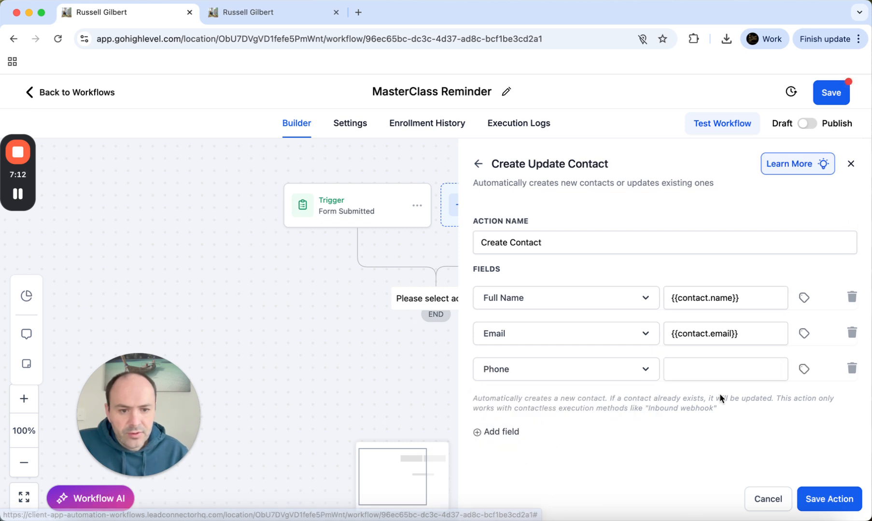
left_click(803, 370)
left_click(770, 422)
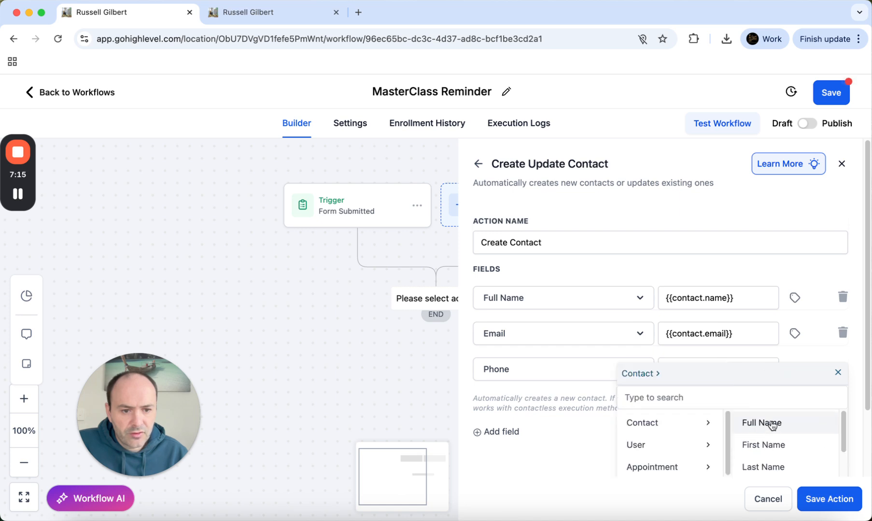
scroll(778, 459, "down", 2)
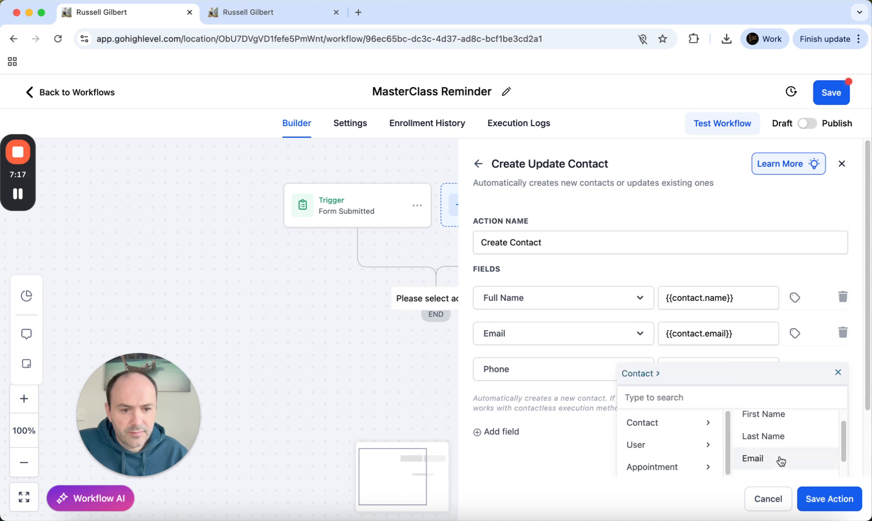
scroll(781, 462, "down", 1)
left_click(778, 461)
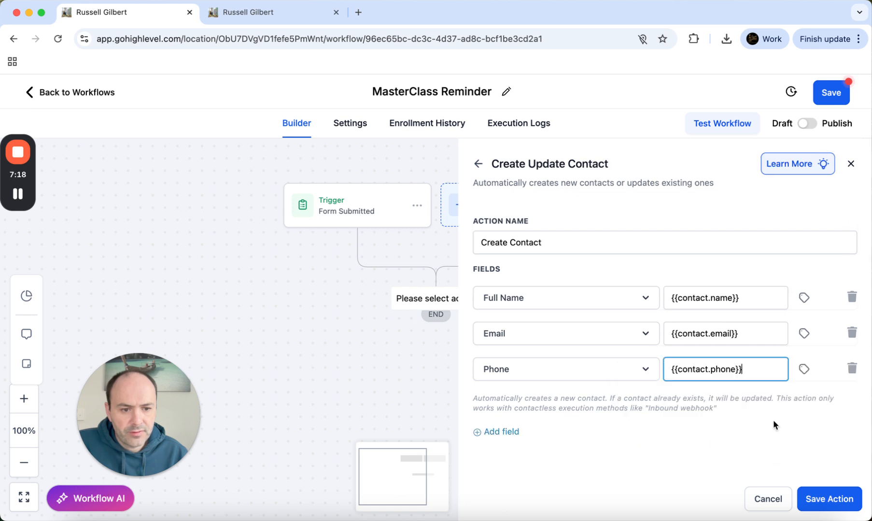
left_click(829, 500)
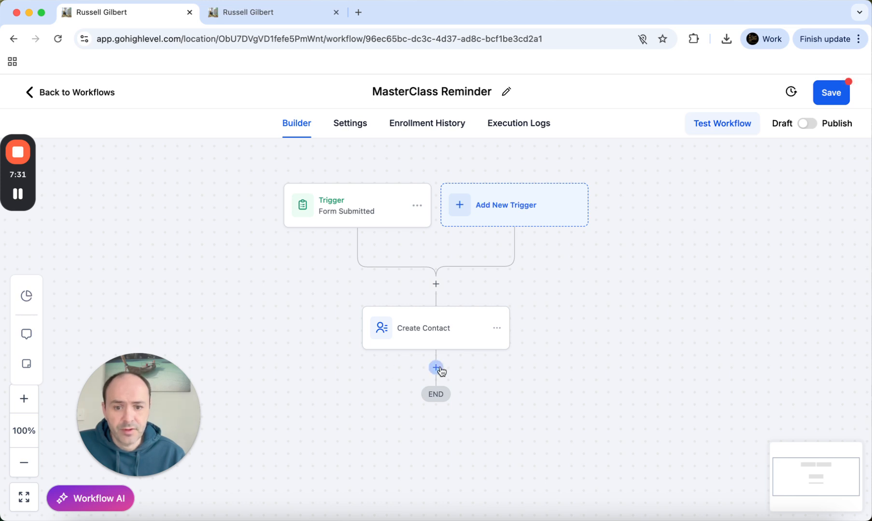
Add a Set Event Start Date action below Create Contact by searching 'event'
left_click(436, 368)
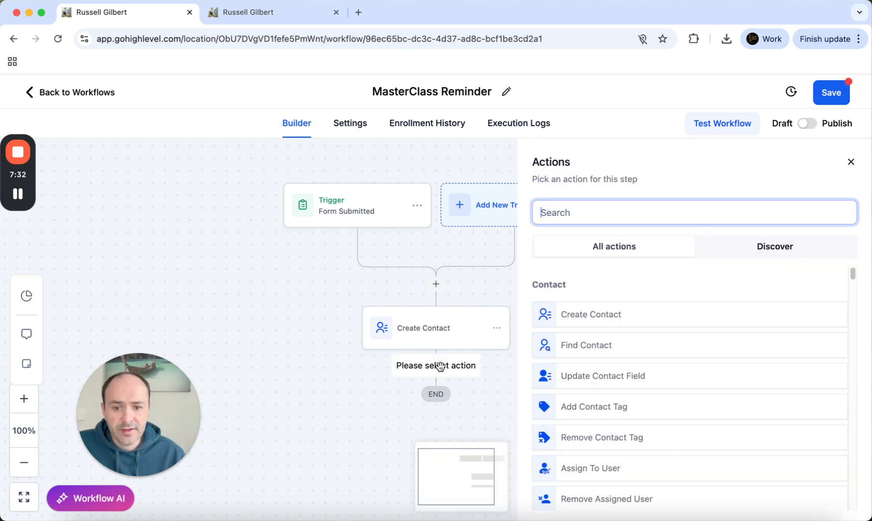
left_click(580, 208)
type("e")
key("BackSpace")
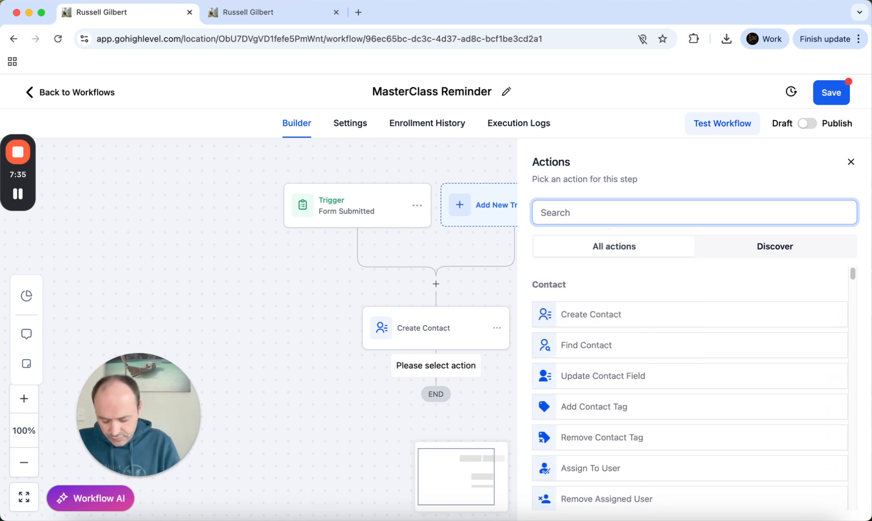
type("event")
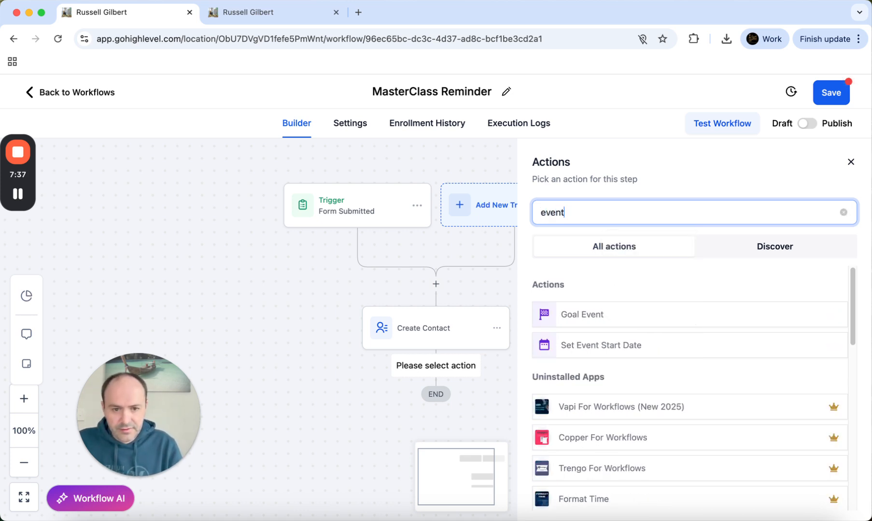
left_click(595, 345)
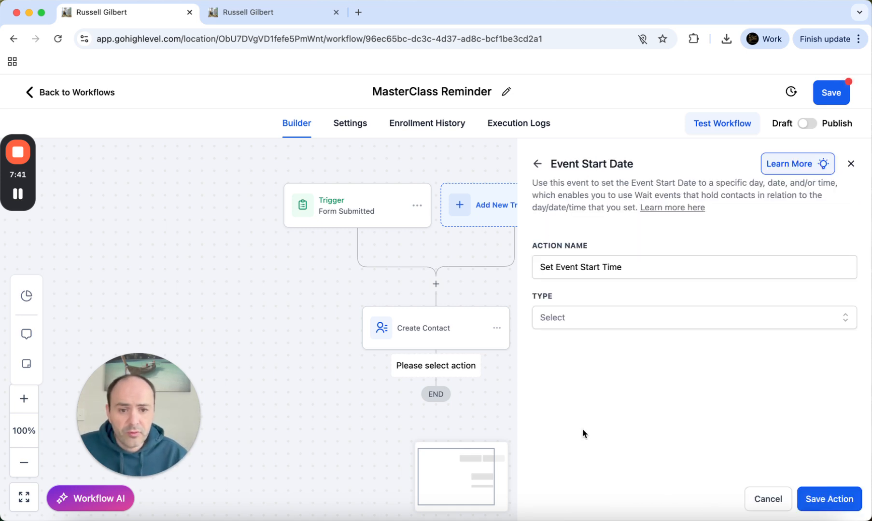
Set the event to the specific date 31 July 2025 at 7:00 PM and save the step
left_click(551, 319)
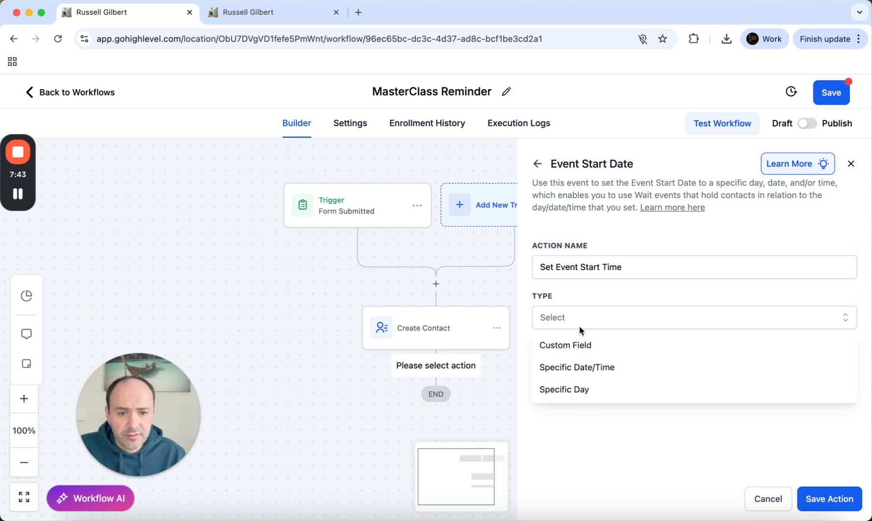
left_click(596, 368)
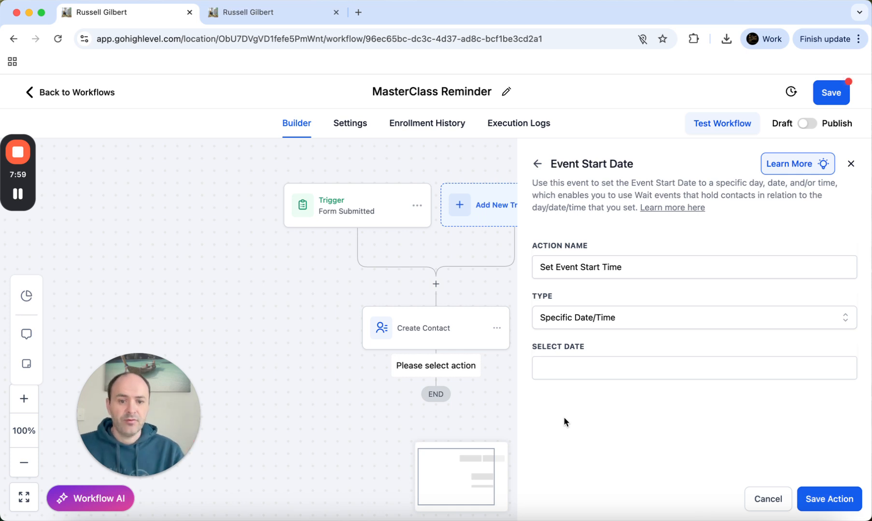
left_click(551, 372)
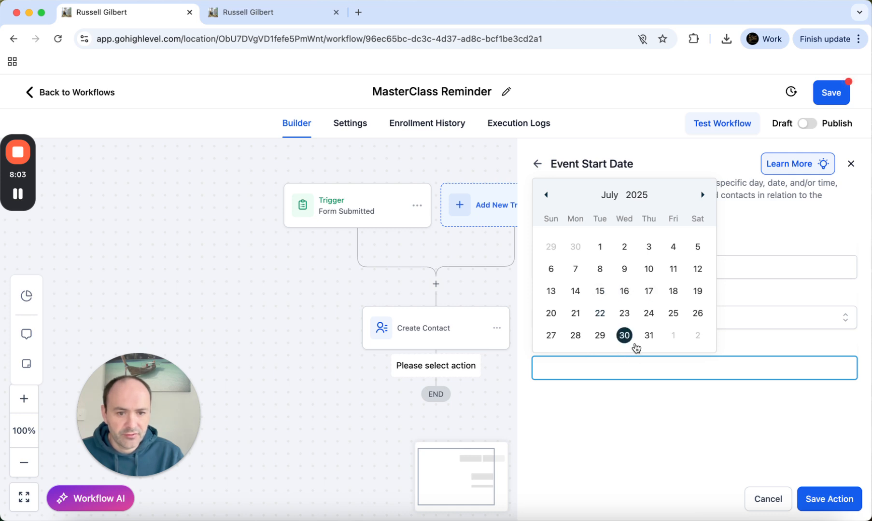
left_click(648, 335)
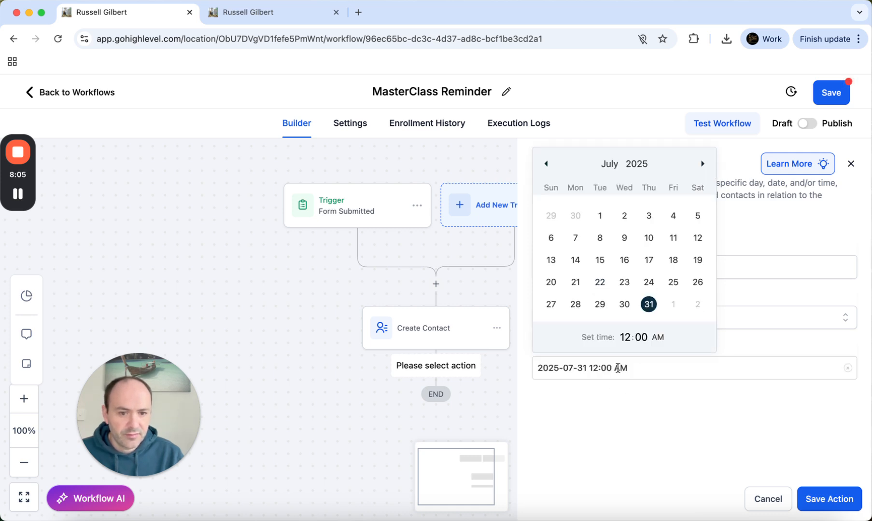
left_click(625, 337)
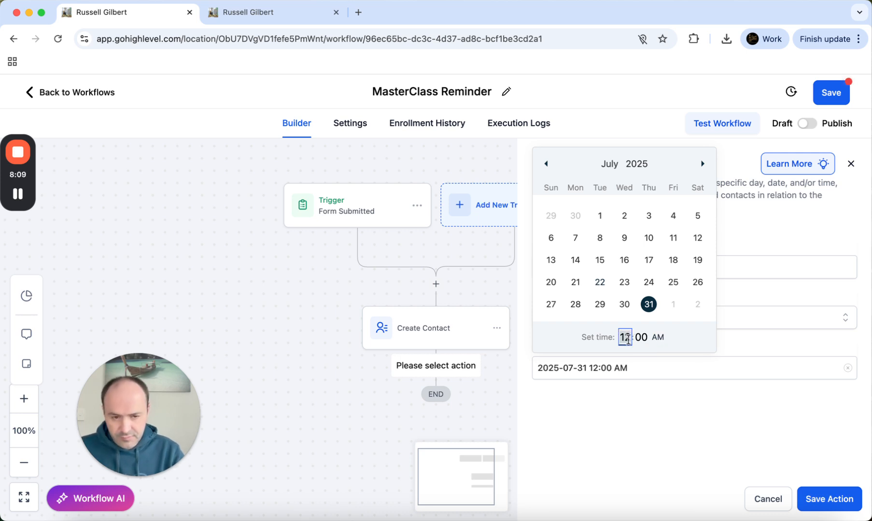
type("7")
left_click(659, 339)
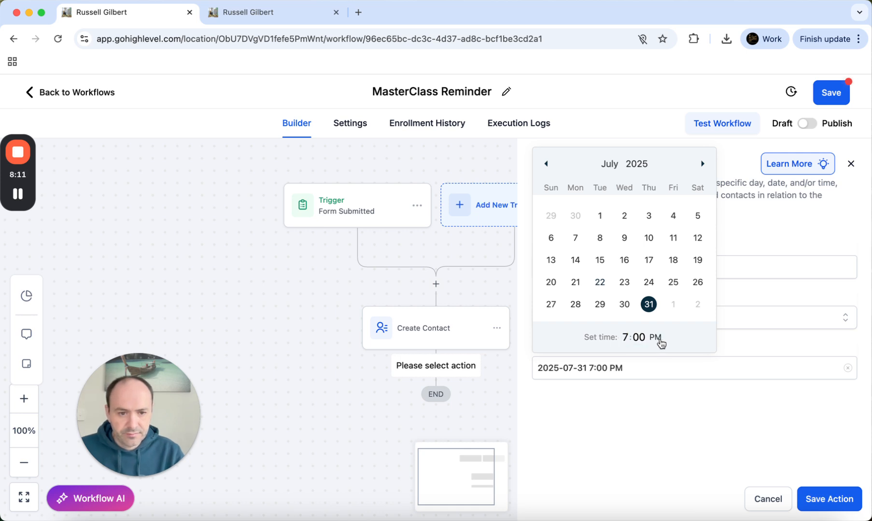
left_click(689, 445)
left_click(838, 508)
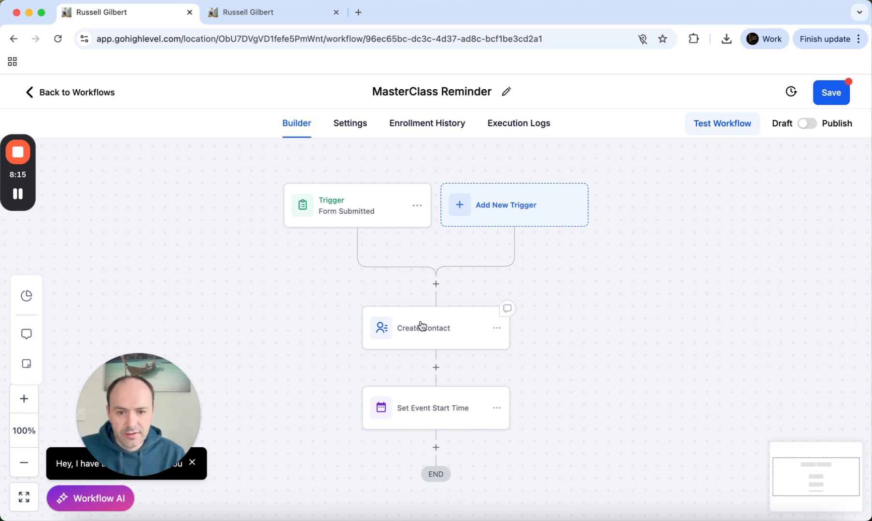
Try an Add Contact Tag step after Set Event Start Time, browse the tags, then discard it
left_click(436, 448)
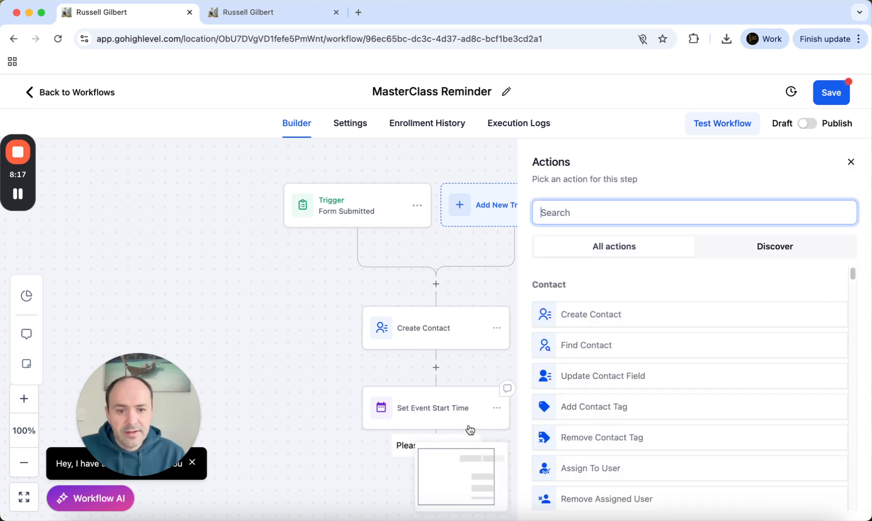
left_click(606, 407)
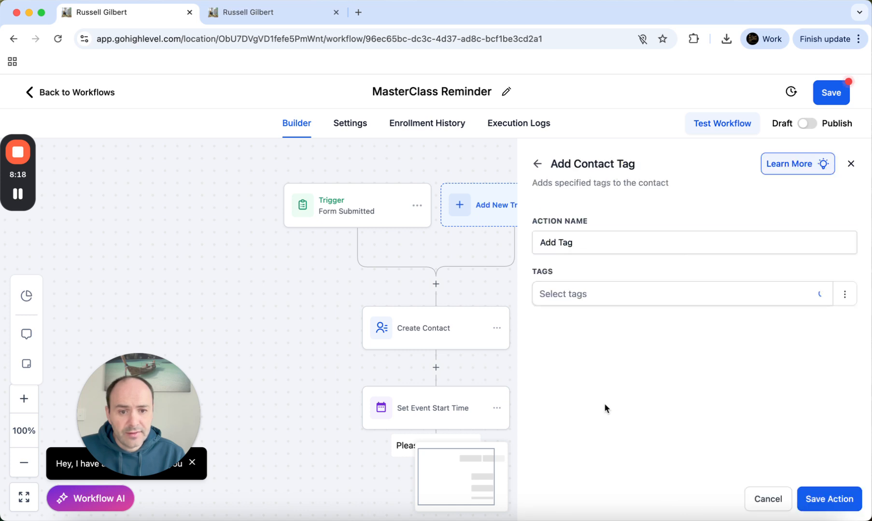
left_click(551, 295)
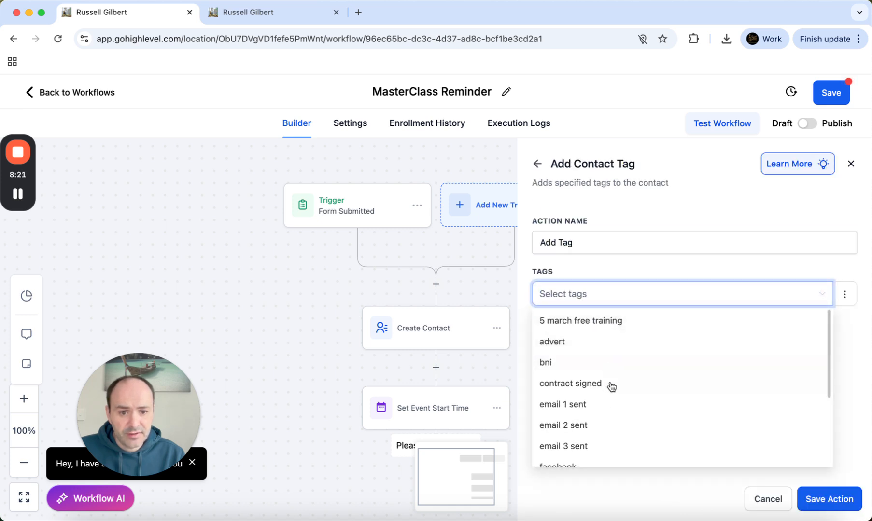
scroll(610, 385, "down", 3)
scroll(620, 409, "up", 2)
scroll(580, 338, "up", 2)
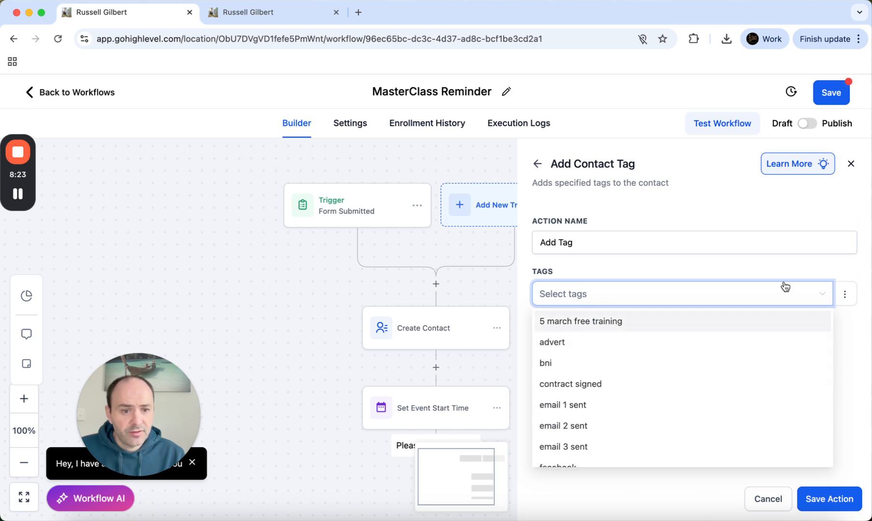
left_click(748, 266)
left_click(768, 499)
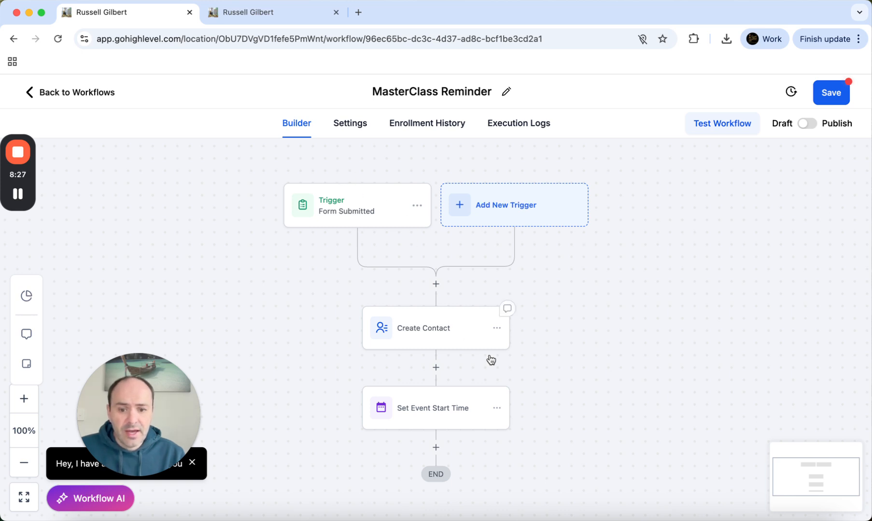
Reopen the action picker for a new step after Set Event Start Time
left_click(435, 448)
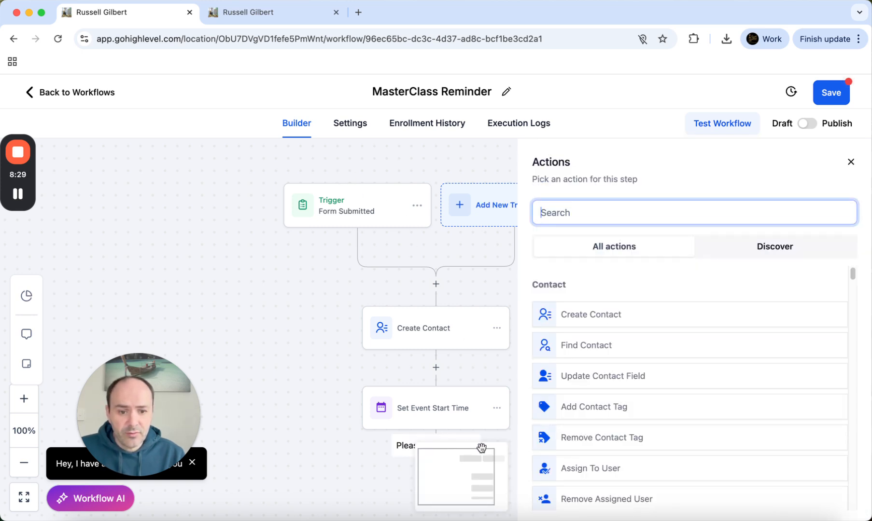
left_click(246, 345)
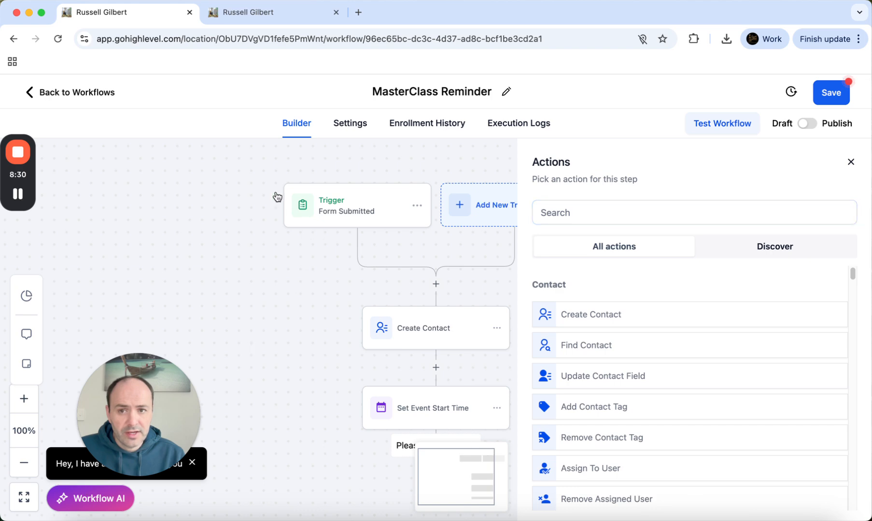
left_click(256, 19)
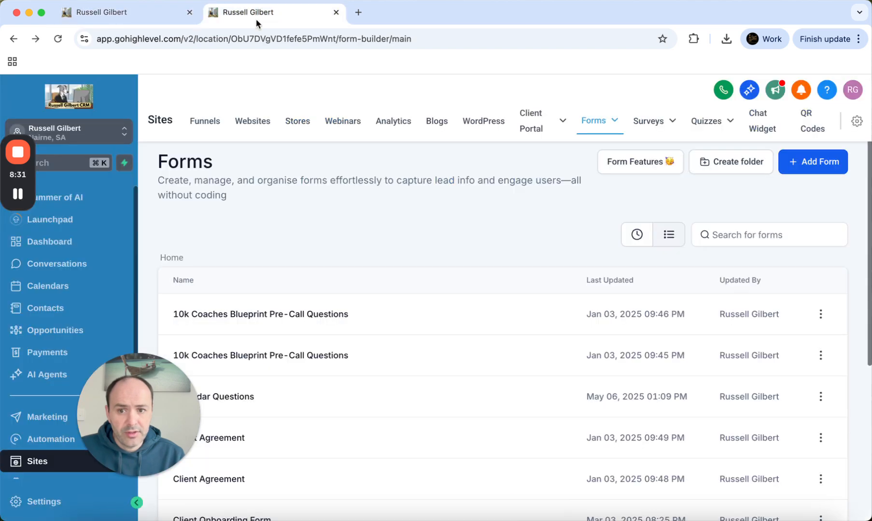
Browse the Free Training pipeline's stages on the Opportunities board, then go back to the workflow
left_click(70, 338)
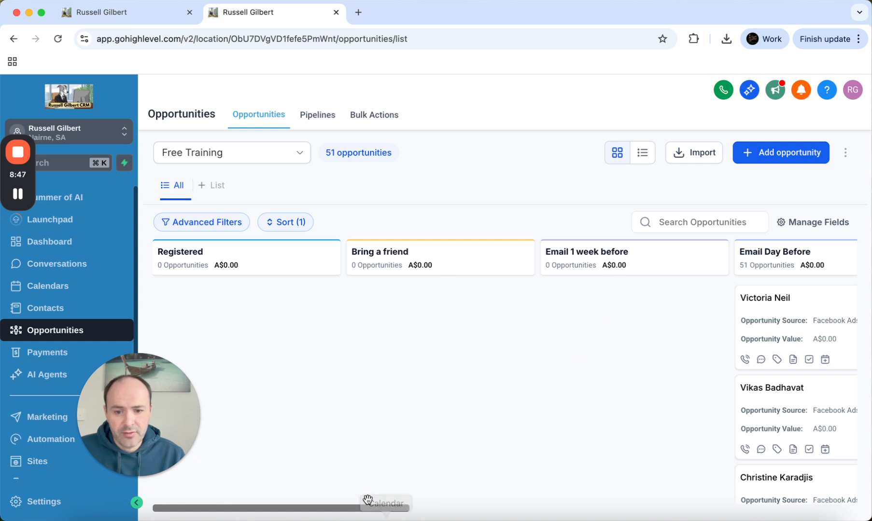
mouse_move(365, 508)
left_mouse_down()
mouse_move(840, 509)
mouse_move(320, 507)
mouse_move(381, 507)
left_mouse_up()
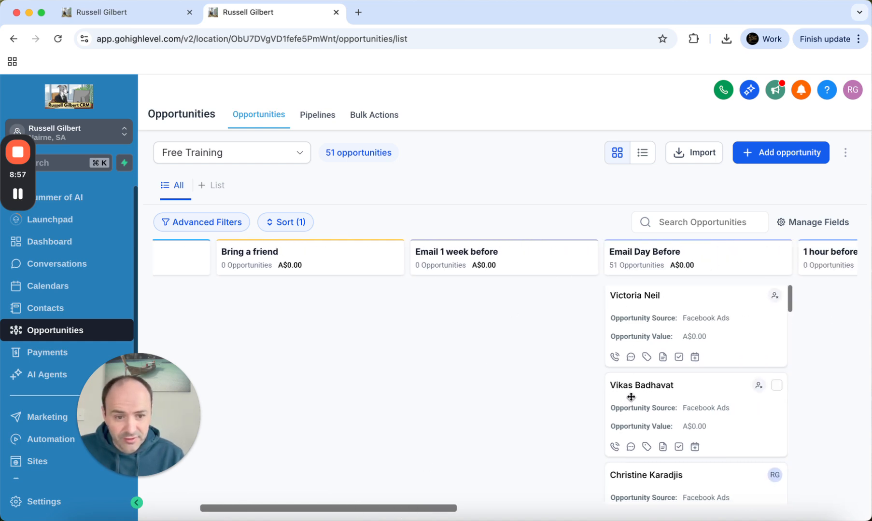
scroll(625, 391, "down", 3)
scroll(605, 399, "up", 3)
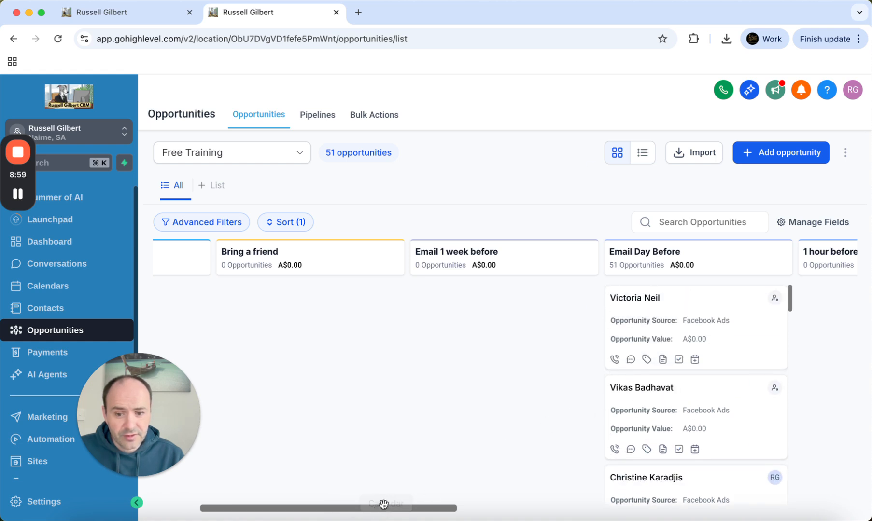
left_click_drag(389, 508, 284, 504)
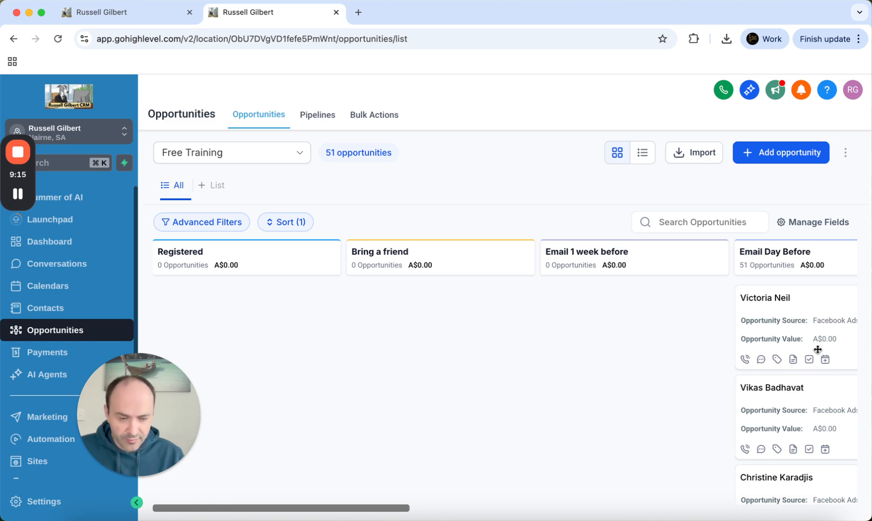
left_click(111, 13)
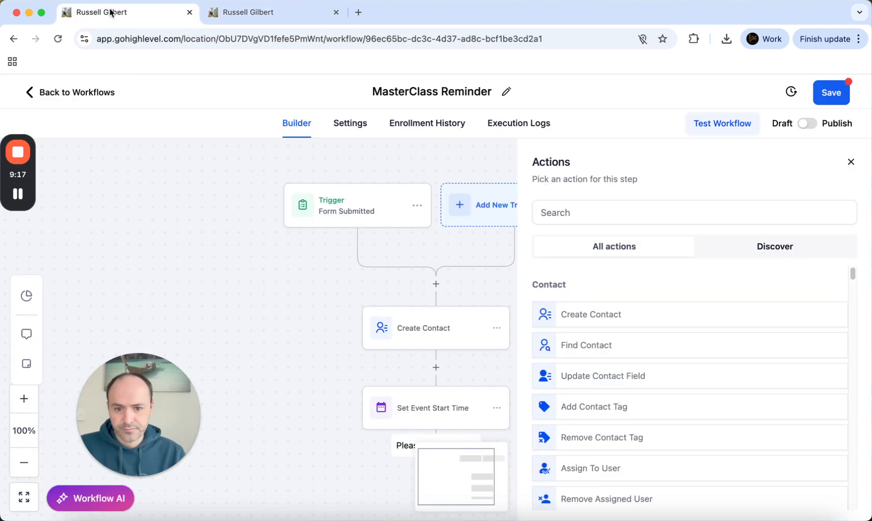
Add a Create Or Update Opportunity step in the Free Training pipeline's Registered stage
scroll(297, 284, "down", 3)
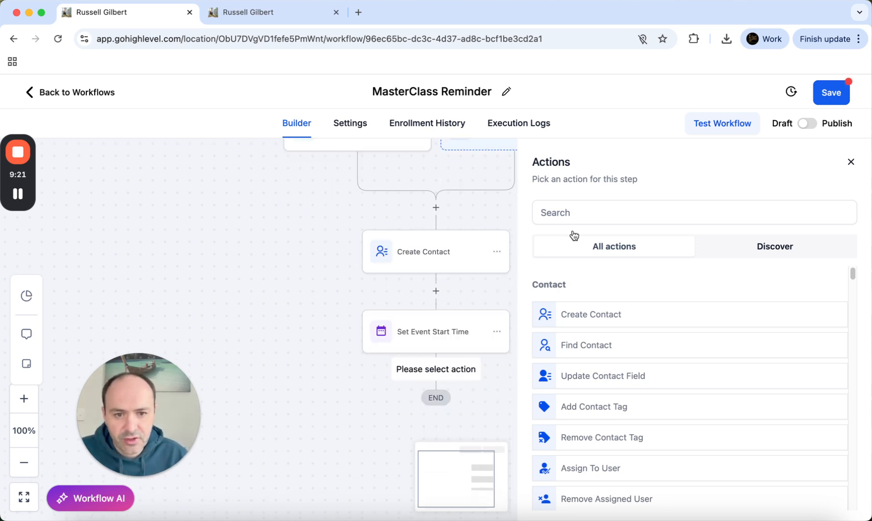
left_click(586, 209)
type("opp")
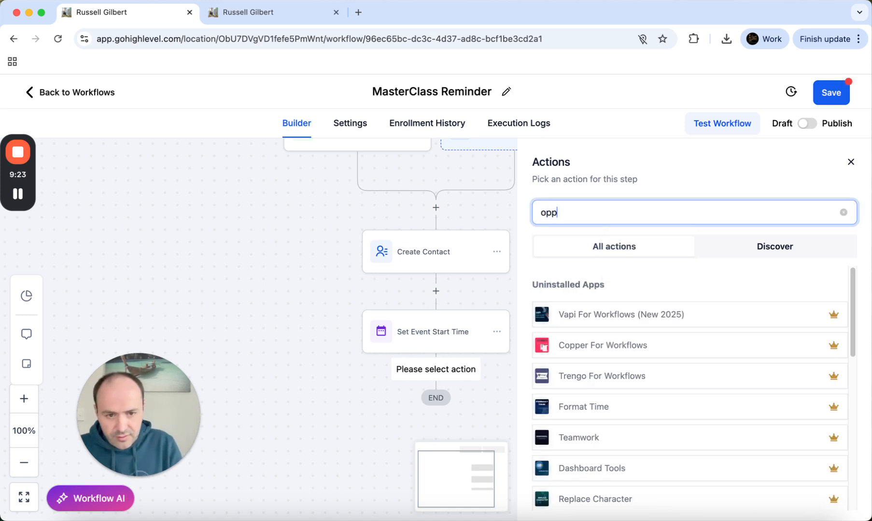
left_click(601, 321)
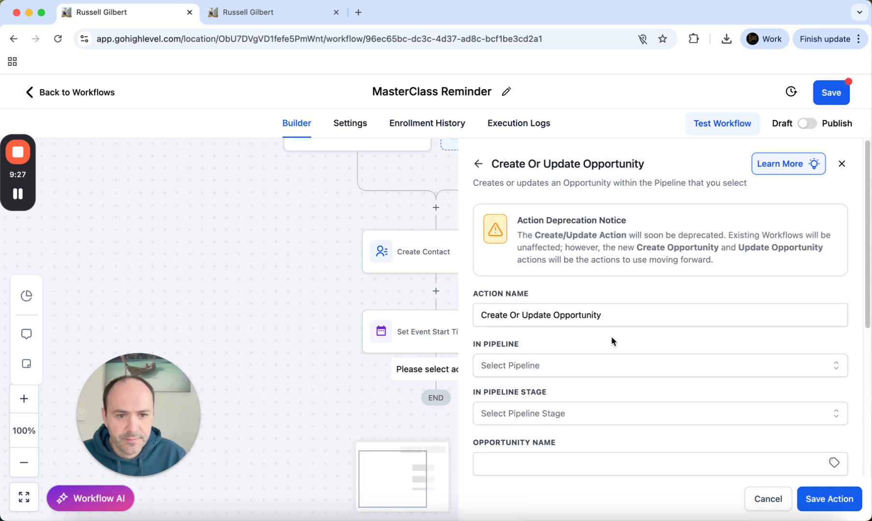
scroll(584, 275, "down", 3)
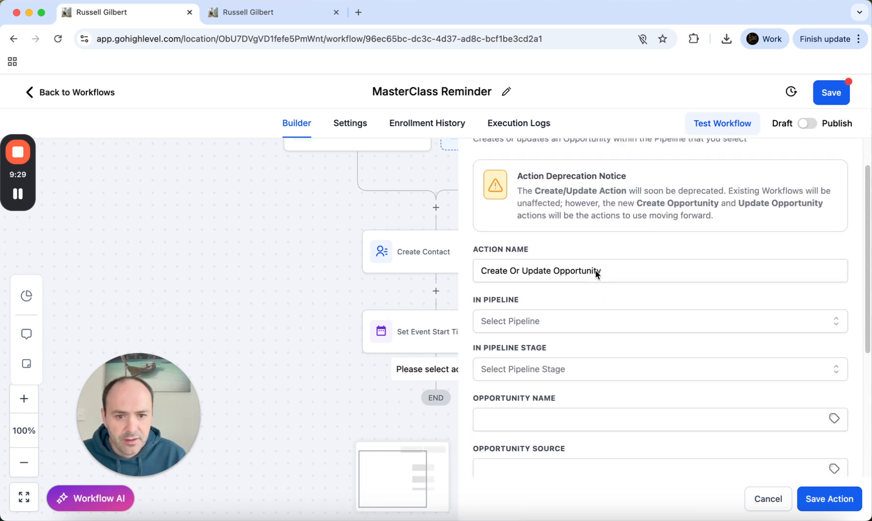
left_click(502, 264)
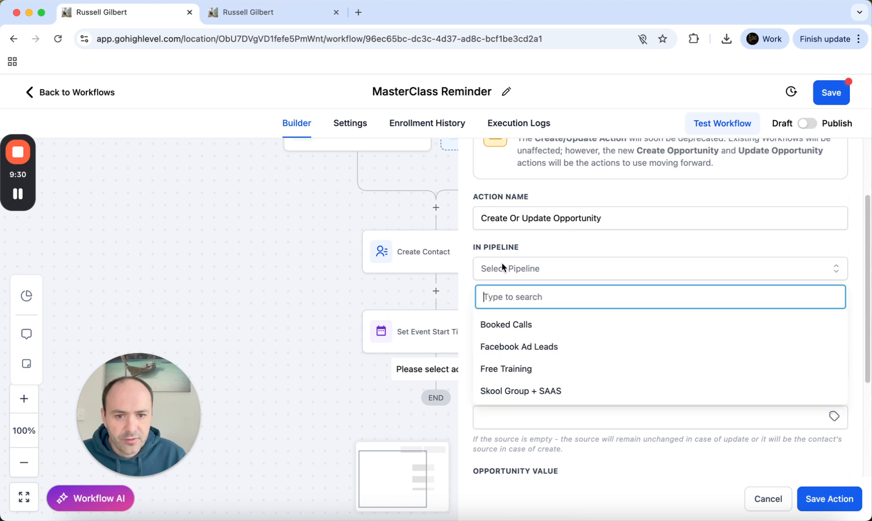
left_click(519, 371)
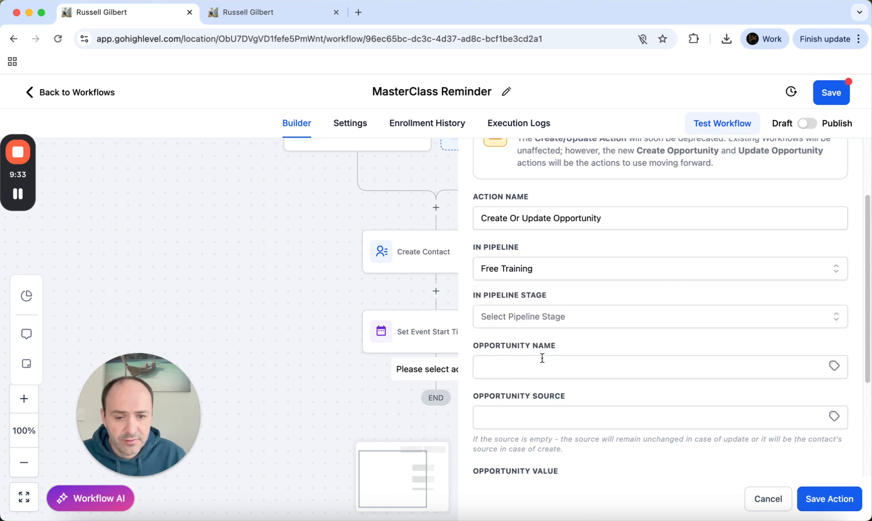
left_click(525, 321)
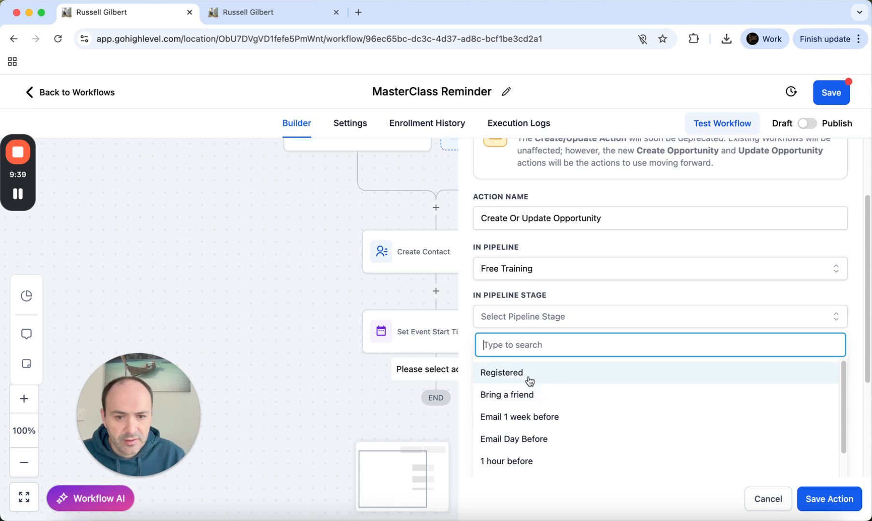
left_click(529, 380)
Name the opportunity after the contact's Full Name ({{contact.name}}) and save the step
scroll(490, 381, "down", 2)
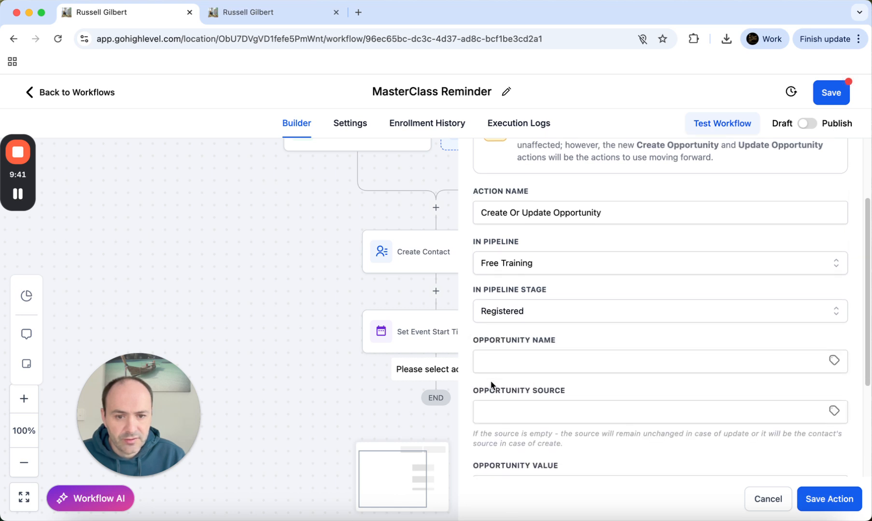
left_click(785, 351)
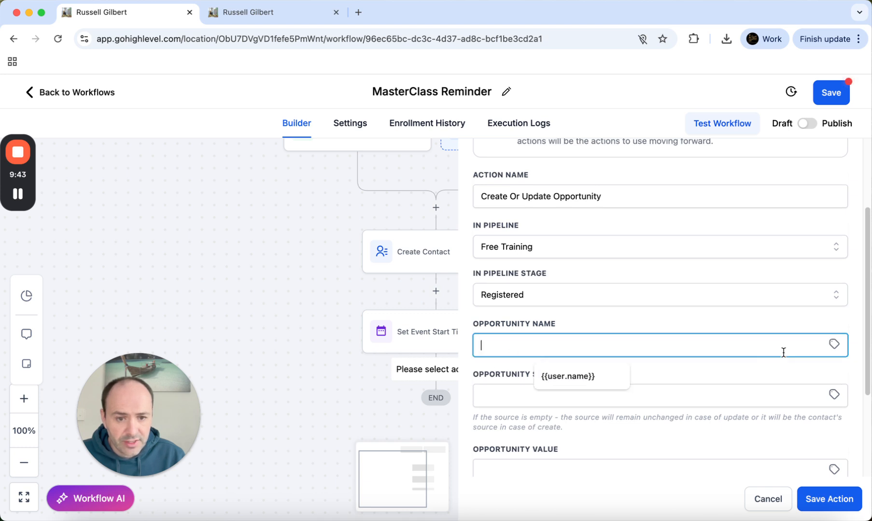
left_click(574, 377)
left_click(835, 344)
left_click(814, 384)
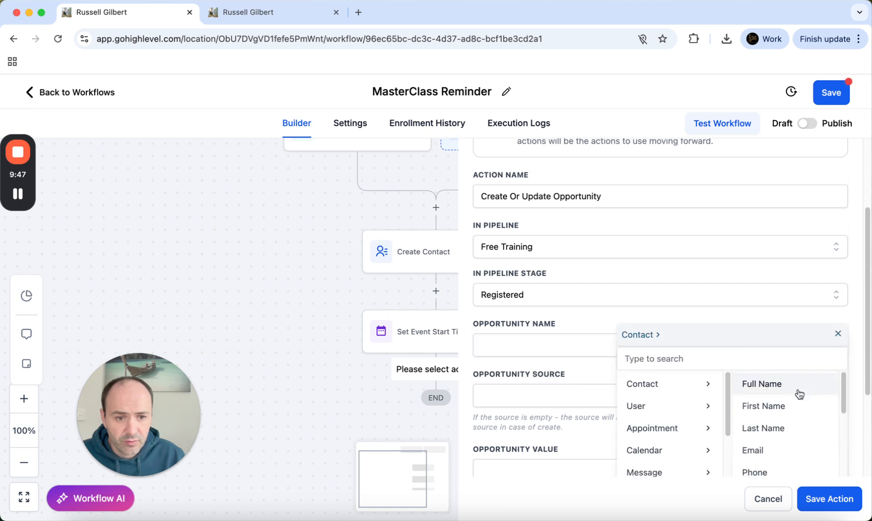
left_click(780, 394)
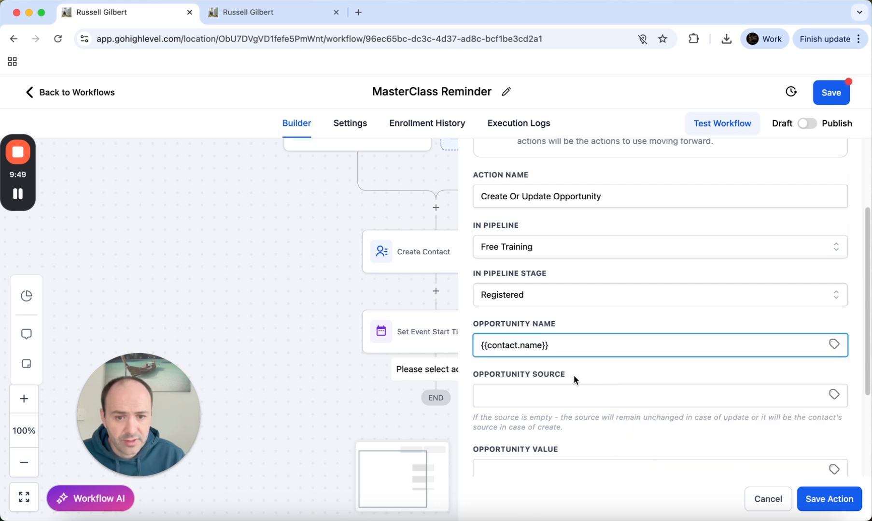
scroll(574, 376, "down", 2)
left_click(830, 367)
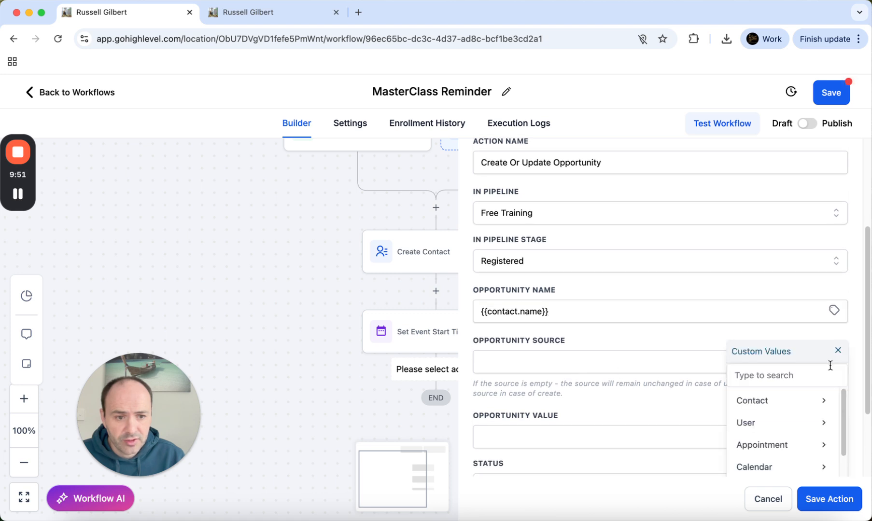
left_click_drag(549, 384, 583, 392)
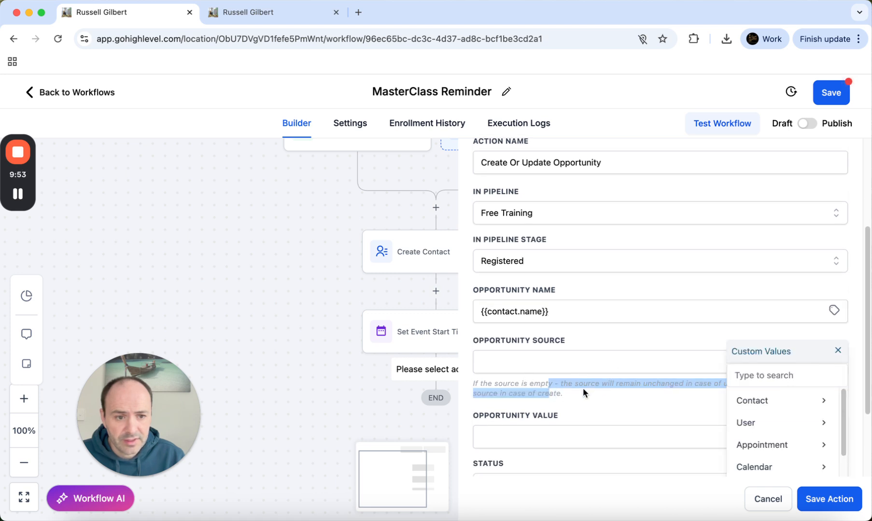
left_click(714, 394)
left_click(836, 350)
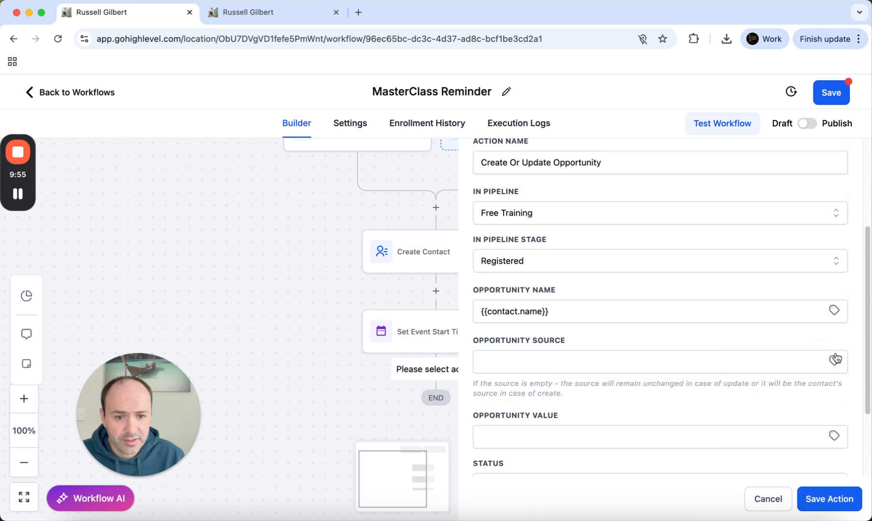
scroll(668, 364, "down", 2)
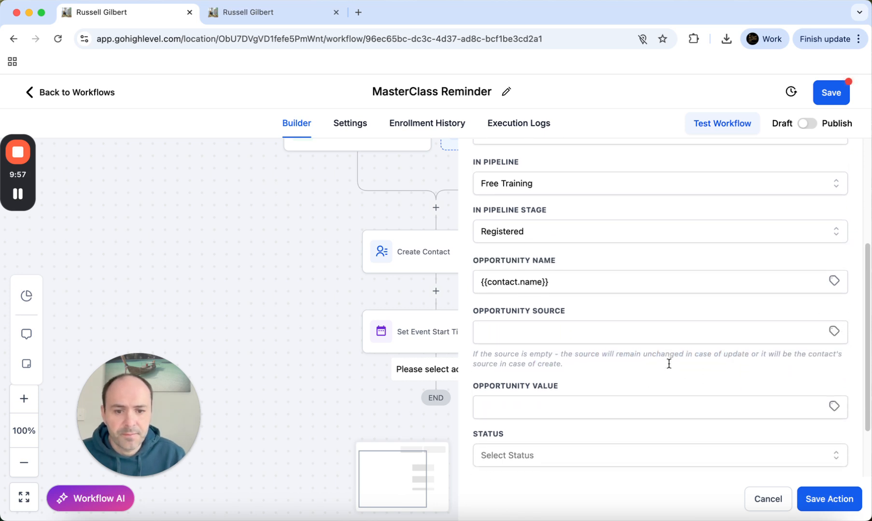
scroll(654, 353, "down", 4)
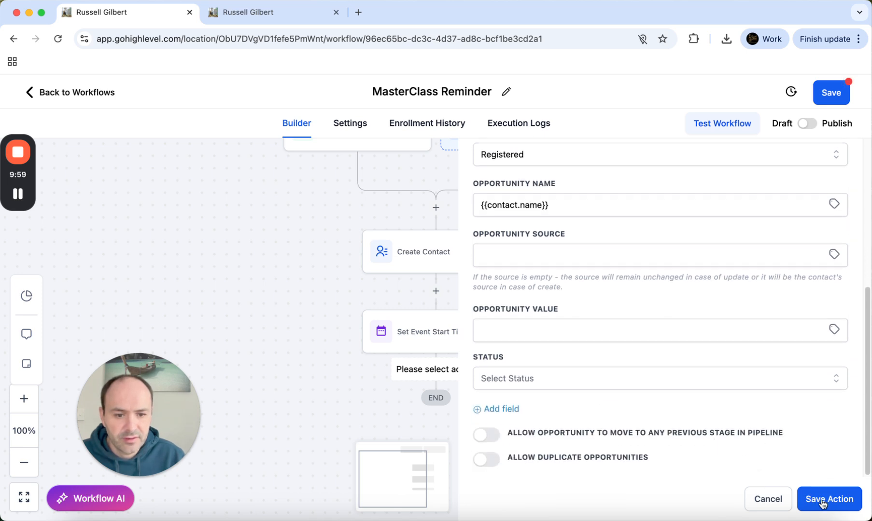
left_click(822, 503)
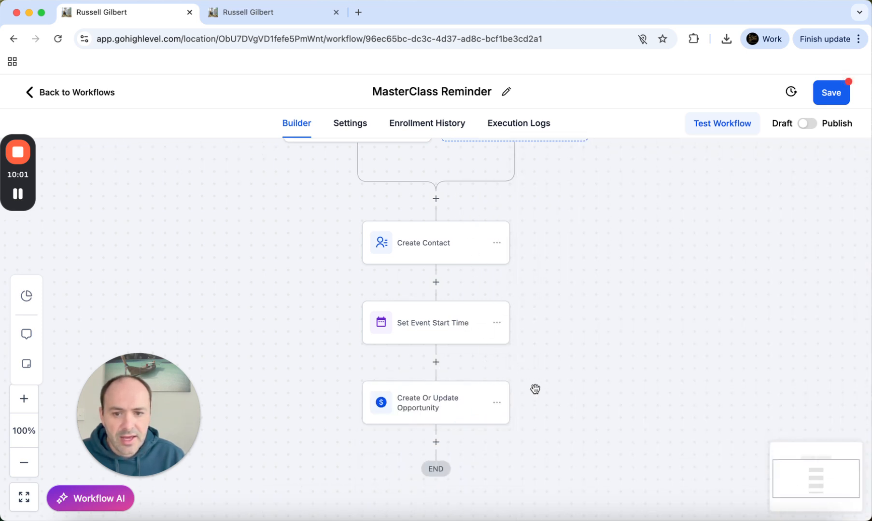
Add a Send Email step after the opportunity step
scroll(535, 390, "down", 2)
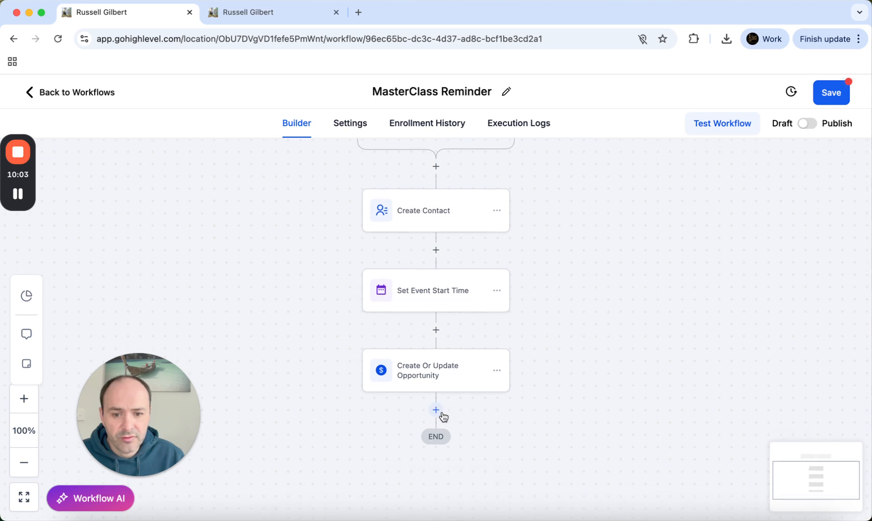
left_click(436, 411)
left_click(589, 215)
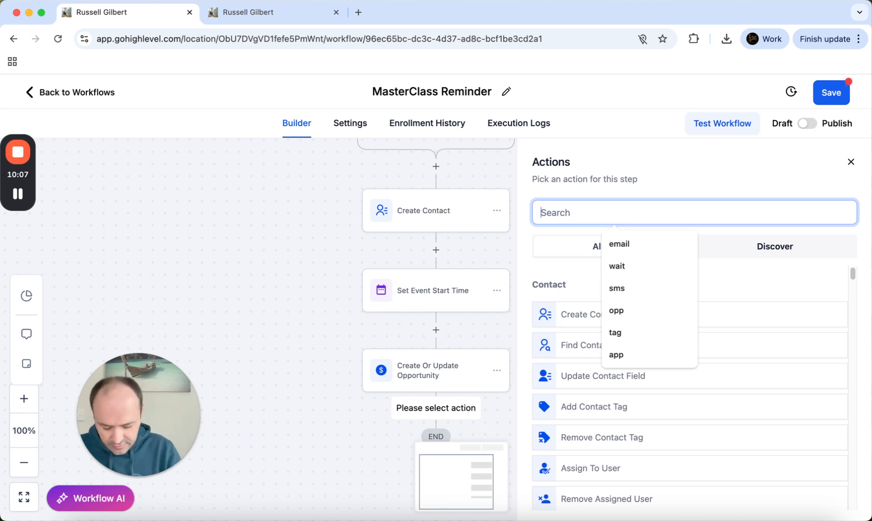
type("email")
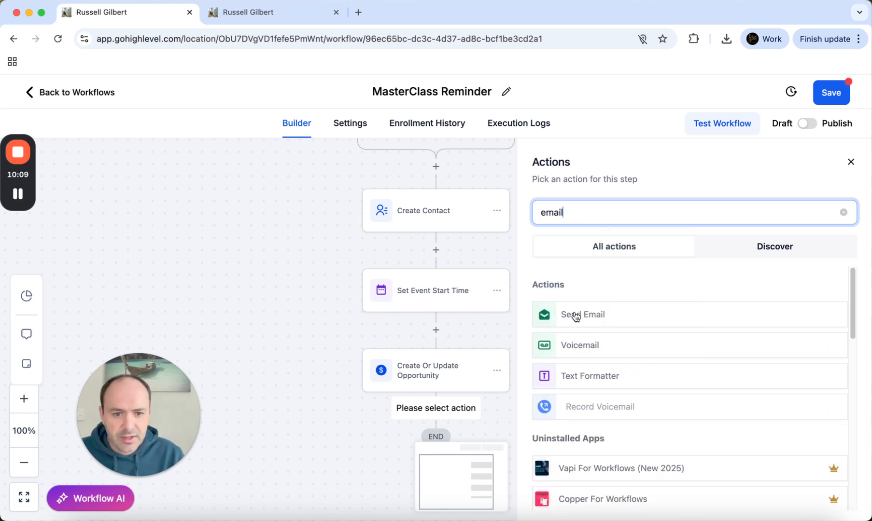
left_click(575, 317)
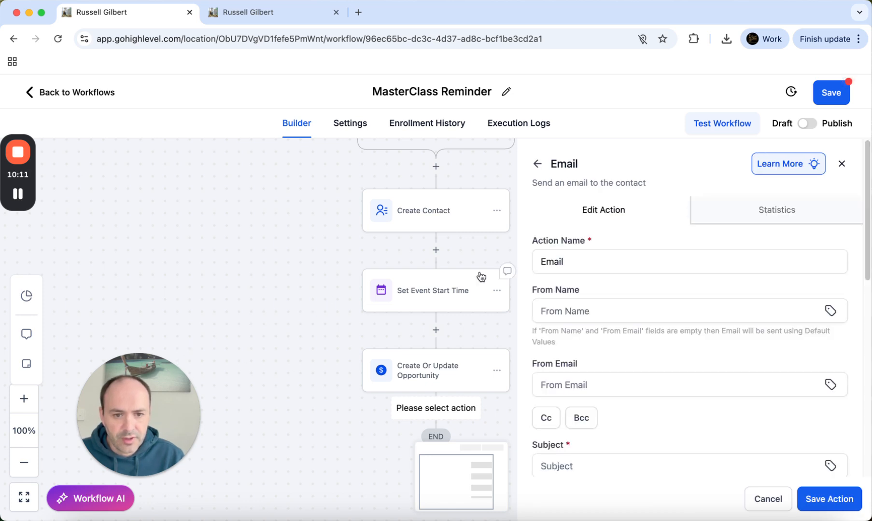
Fill in the sender name and the suggested business sender email address
left_click(582, 312)
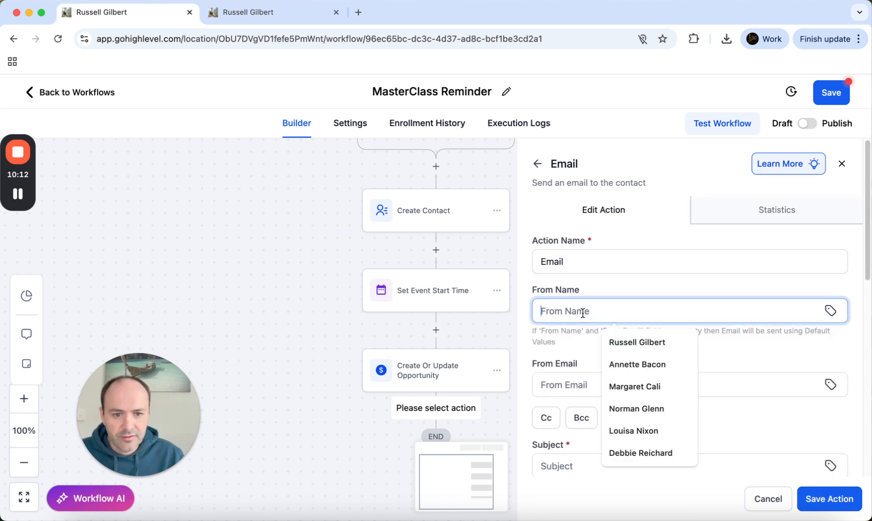
left_click(650, 339)
left_click(572, 386)
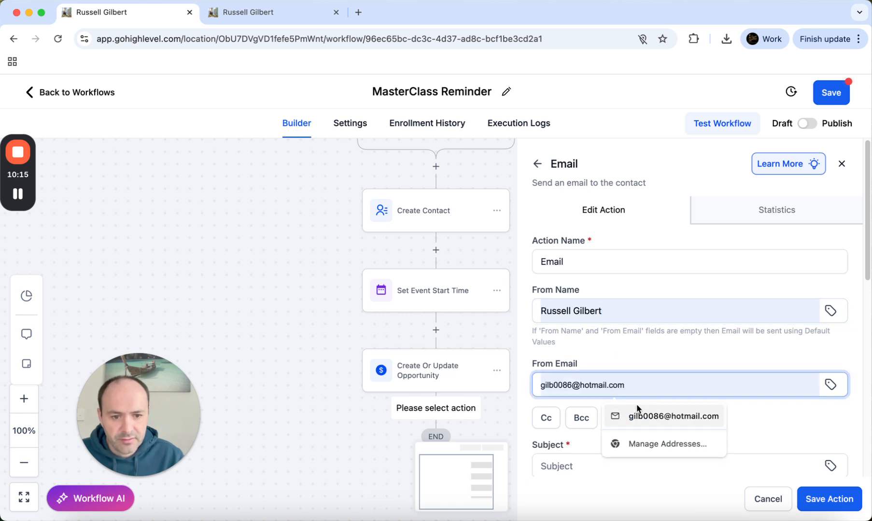
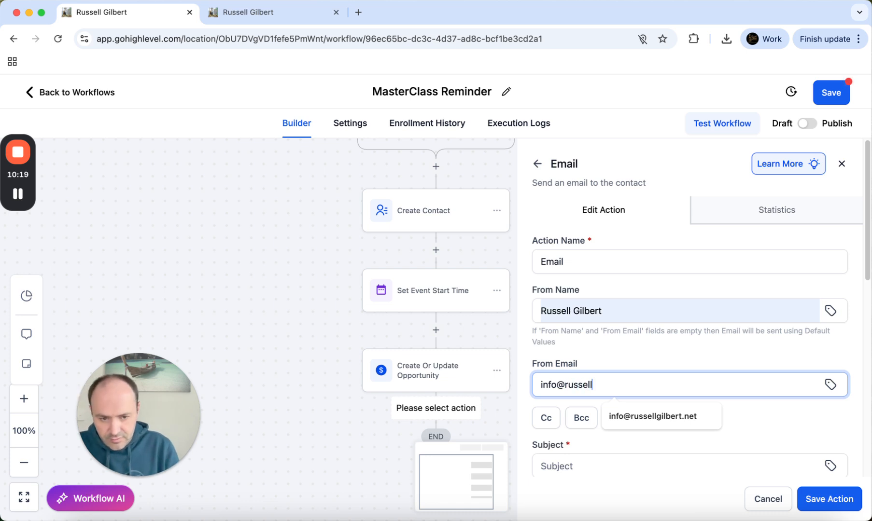
left_click(674, 418)
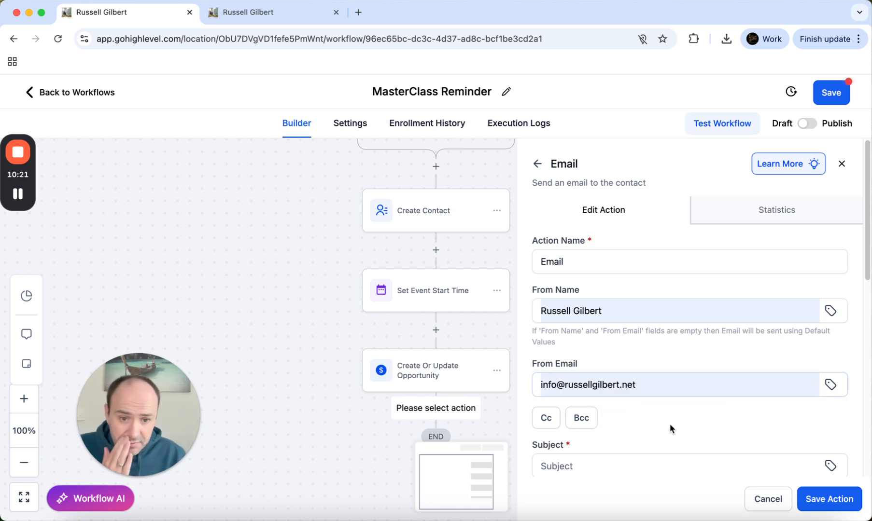
Set the email subject to 'You're In! Here's What to Expect!' from the saved subjects
scroll(670, 420, "down", 1)
left_click(559, 449)
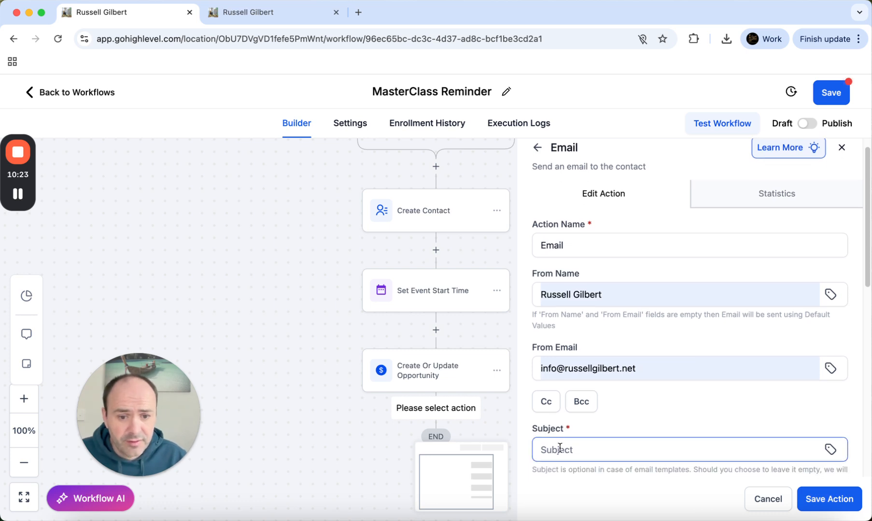
left_click(650, 396)
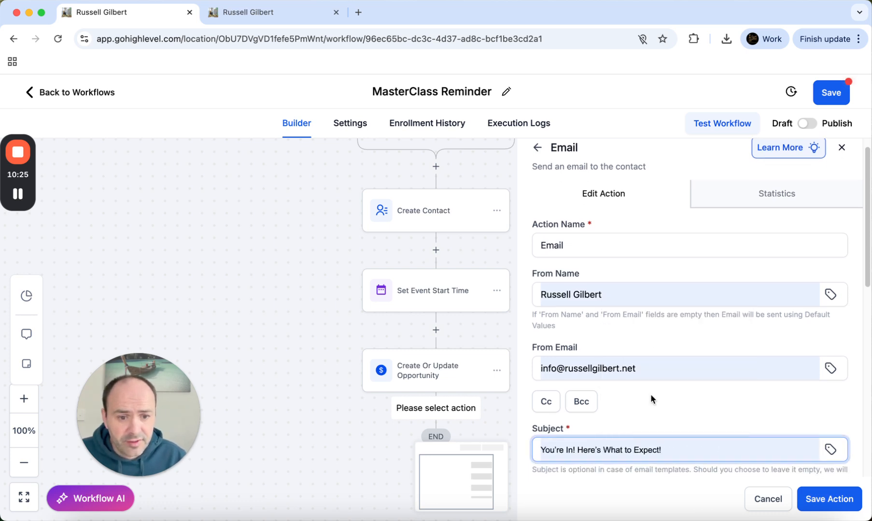
scroll(699, 415, "down", 1)
scroll(689, 386, "down", 5)
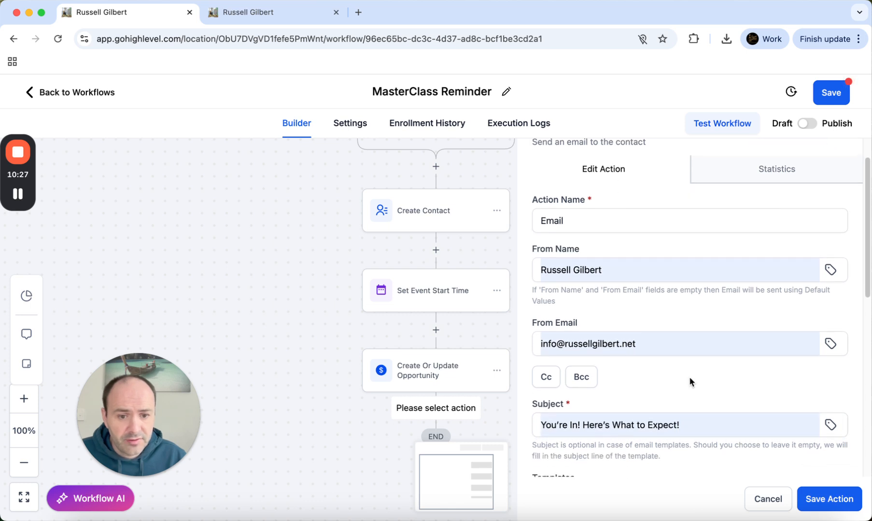
scroll(683, 388, "down", 4)
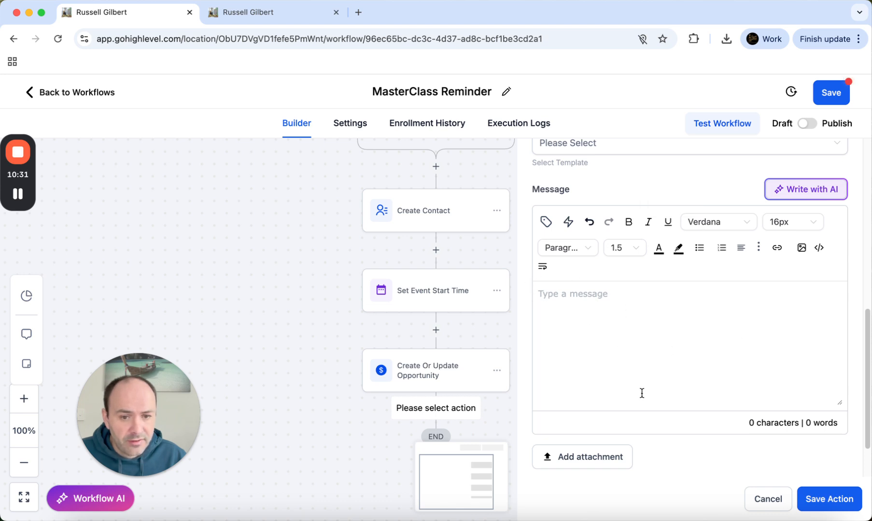
scroll(599, 337, "up", 3)
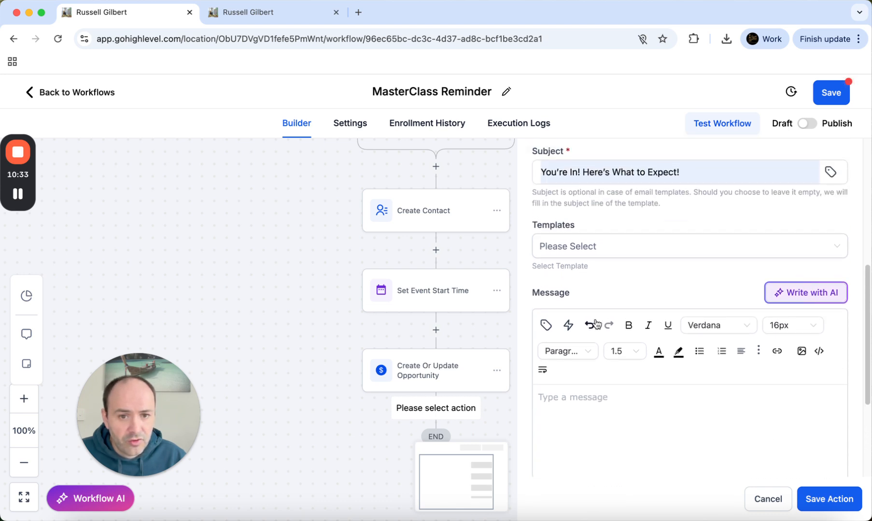
left_click(588, 250)
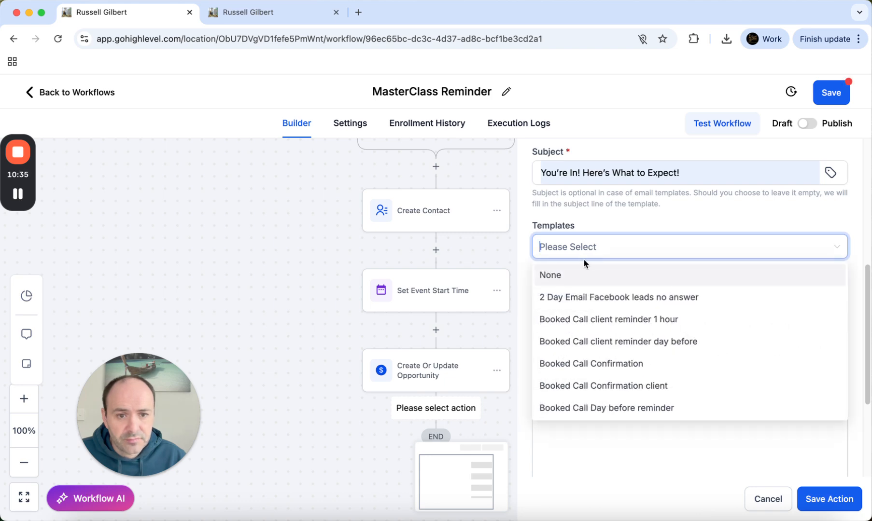
In the other tab, create a blank template under Marketing > Emails > Templates using the Design Editor
left_click(267, 14)
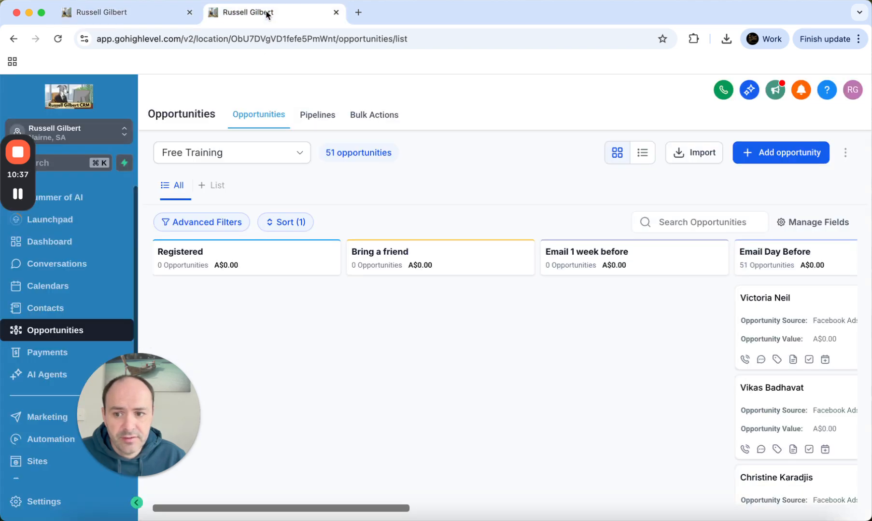
scroll(62, 236, "down", 1)
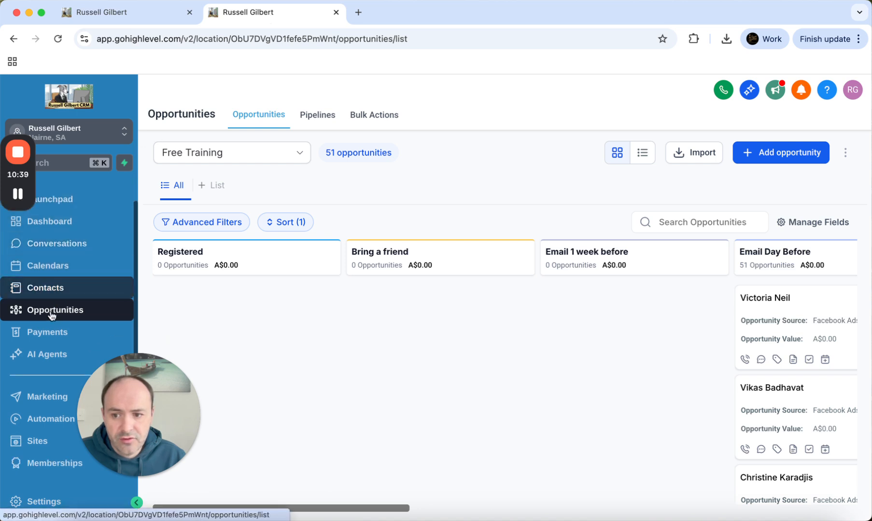
left_click(51, 406)
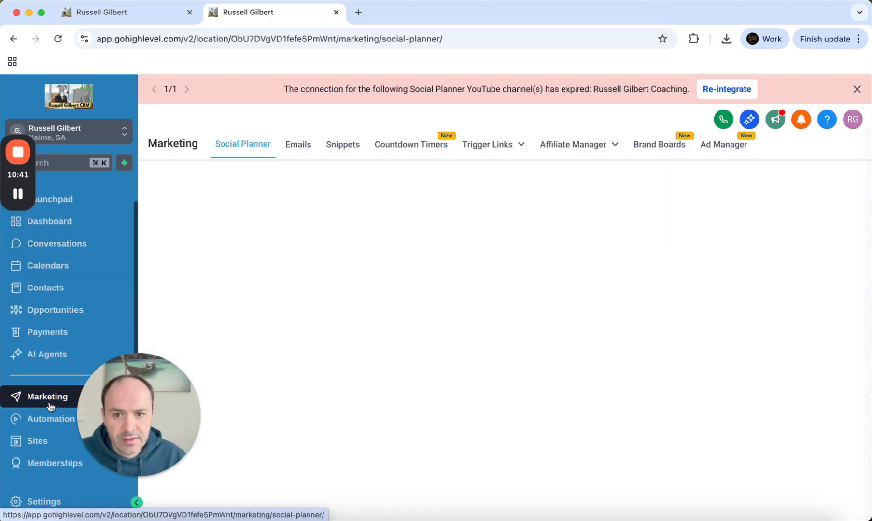
left_click(306, 145)
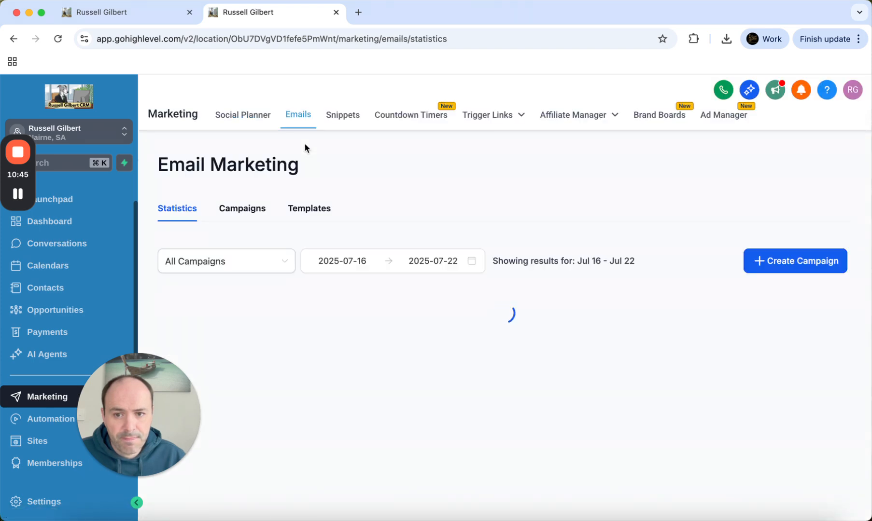
left_click(304, 212)
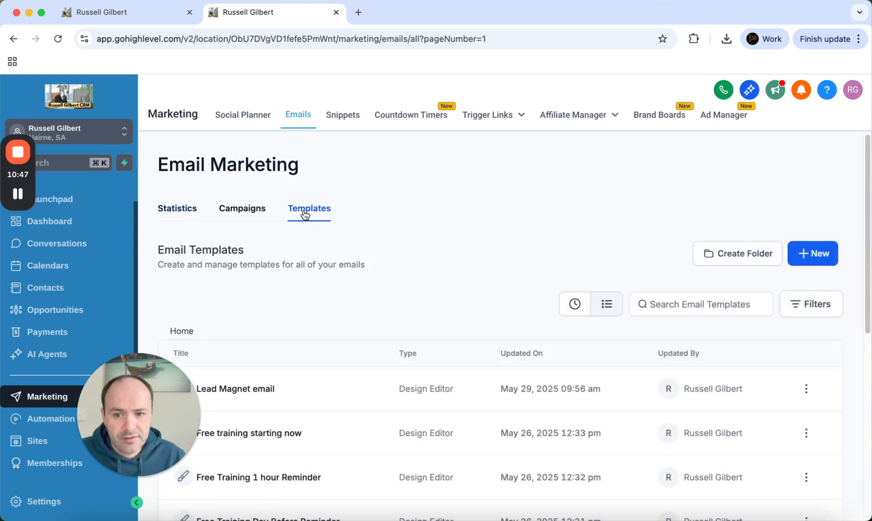
left_click(805, 261)
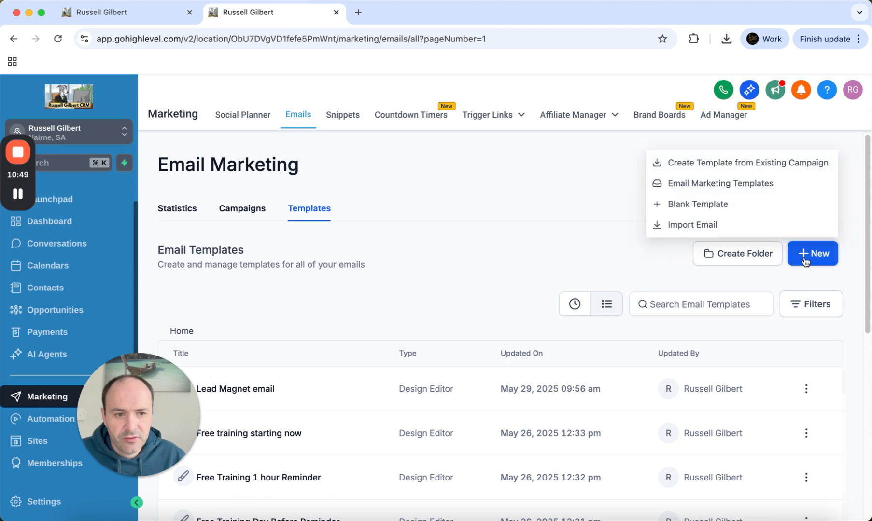
left_click(686, 210)
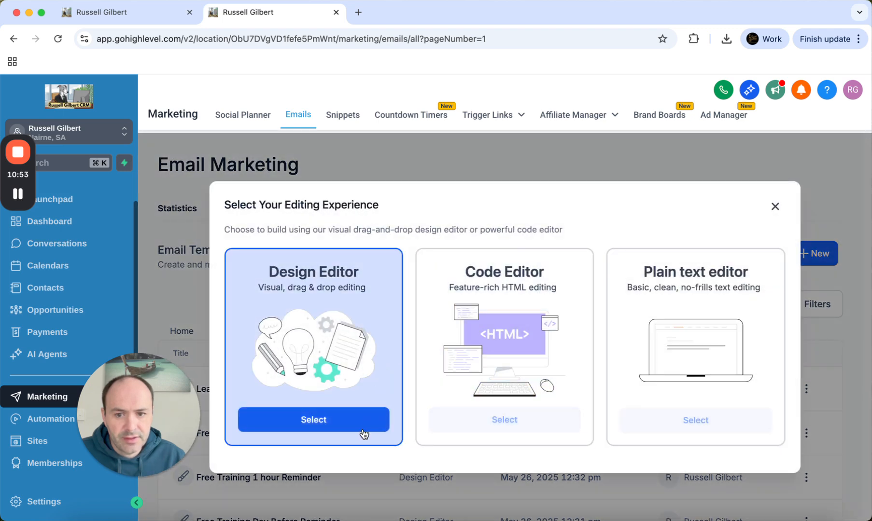
left_click(310, 420)
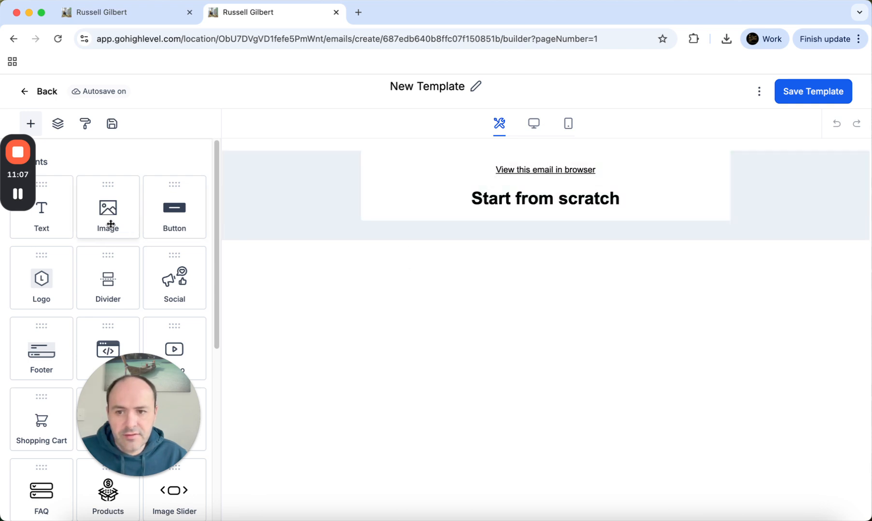
Insert the coaching banner image from the media library above the heading, then return to the workflow
left_click_drag(109, 223, 463, 168)
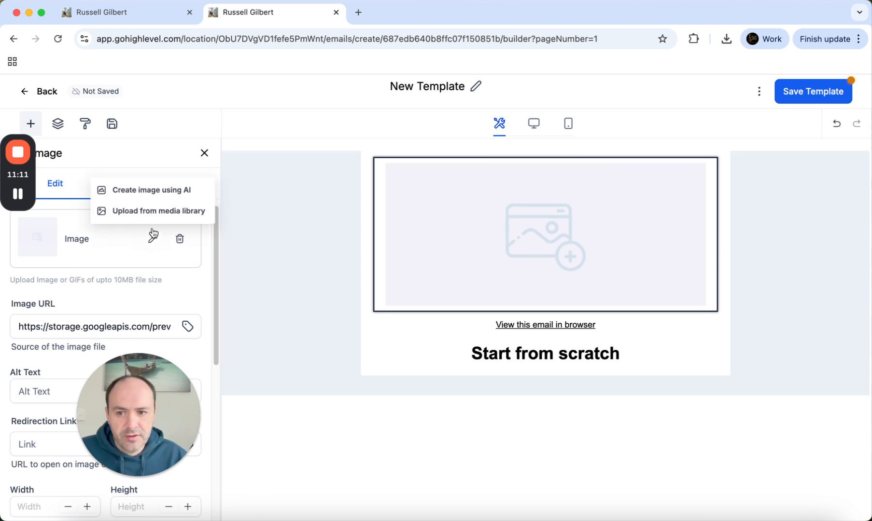
left_click(151, 212)
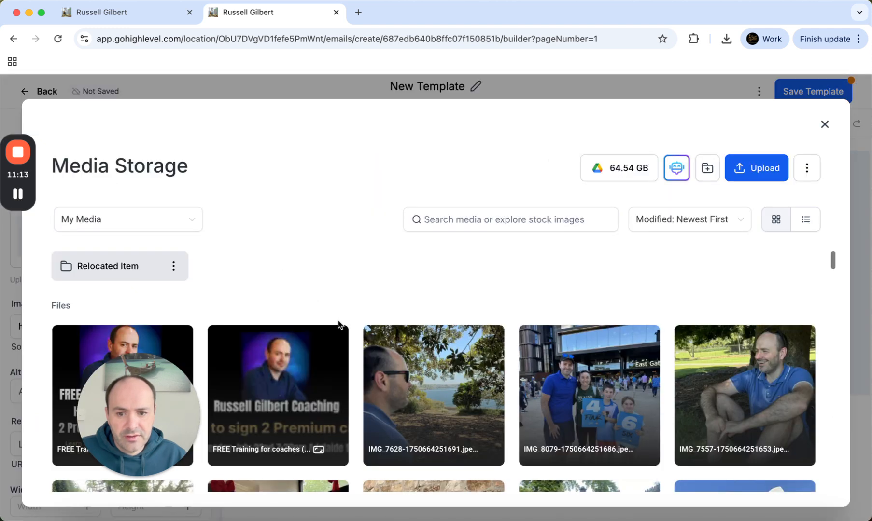
left_click(279, 361)
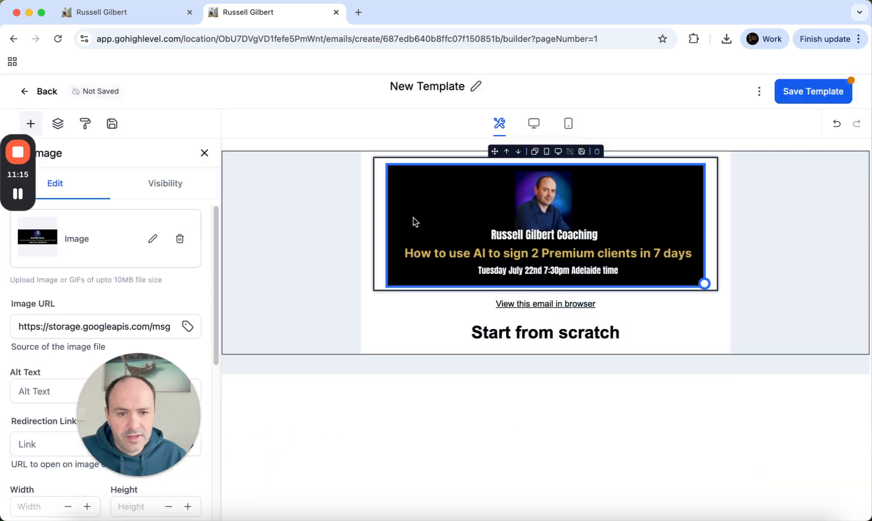
left_click(495, 337)
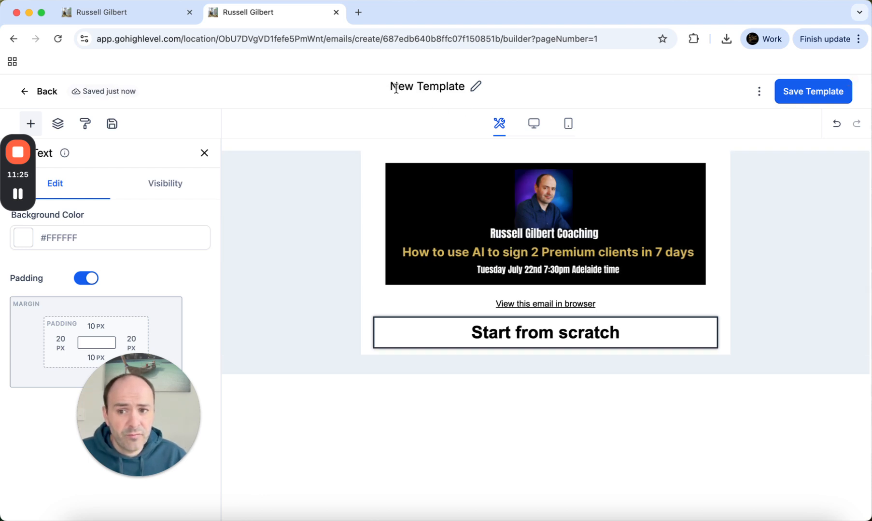
left_click(152, 23)
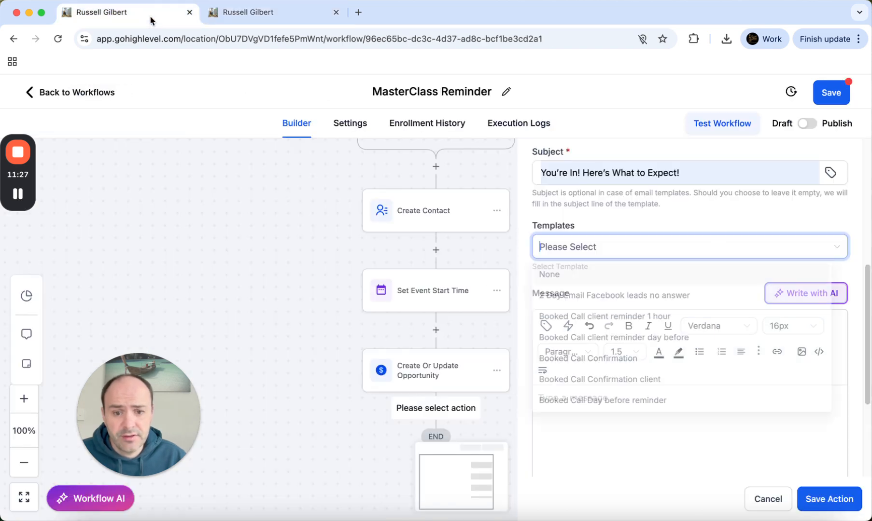
Browse the email templates and select Bring a Friend for the confirmation email
scroll(314, 332, "down", 2)
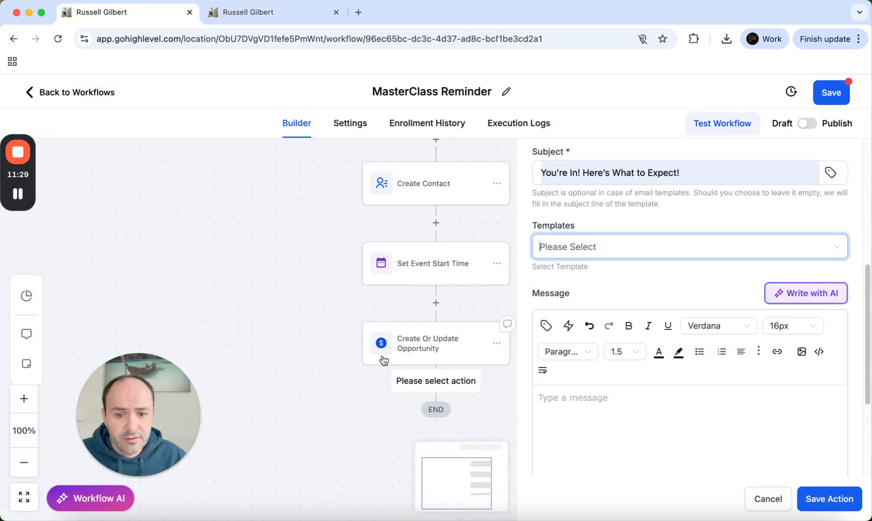
scroll(624, 293, "up", 1)
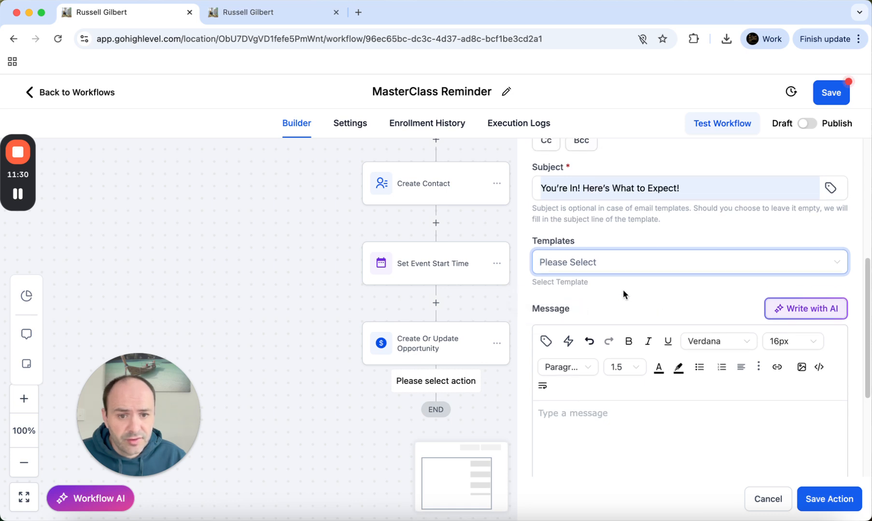
left_click(581, 271)
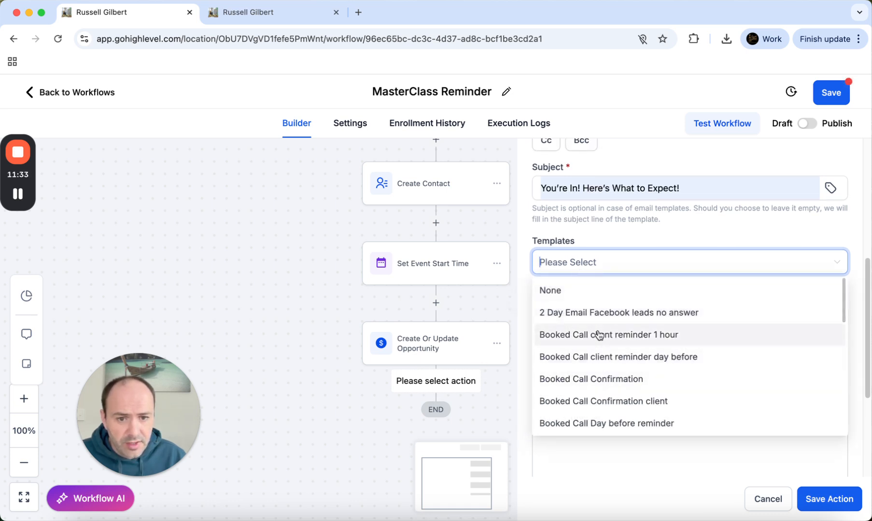
scroll(610, 367, "down", 3)
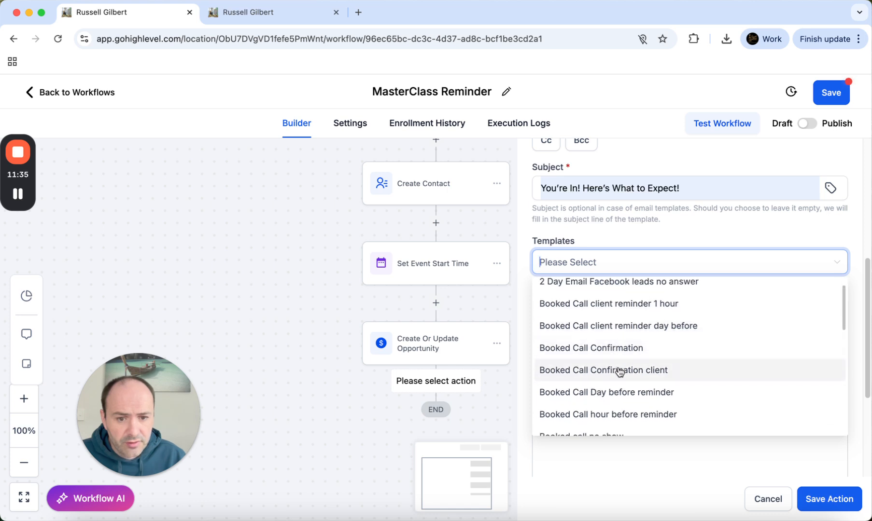
scroll(622, 372, "down", 10)
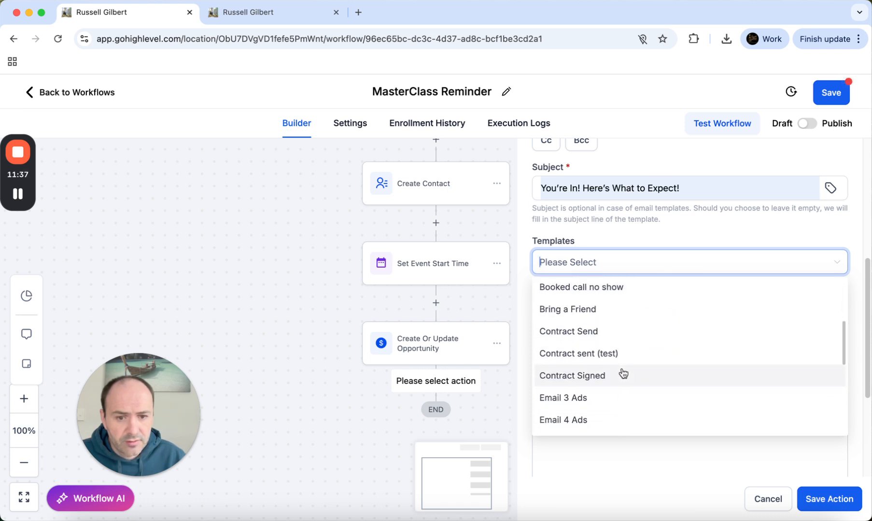
scroll(622, 372, "down", 4)
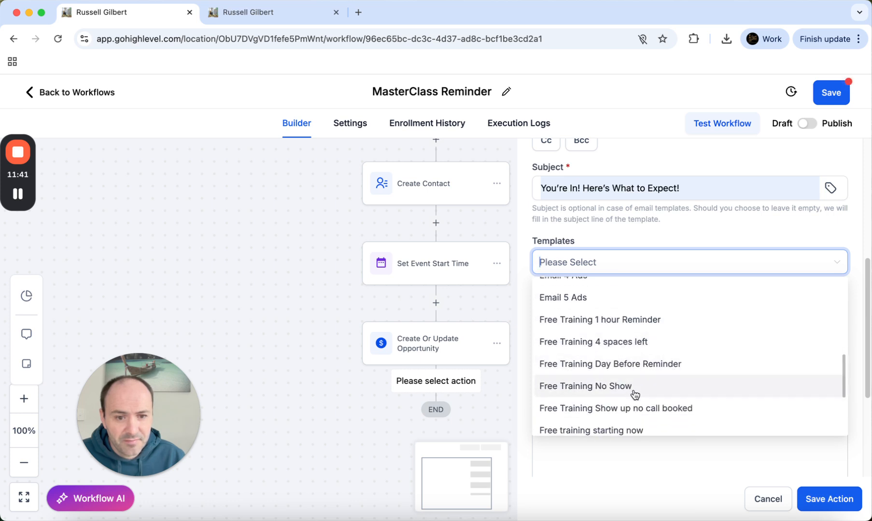
scroll(633, 396, "down", 1)
scroll(645, 402, "down", 3)
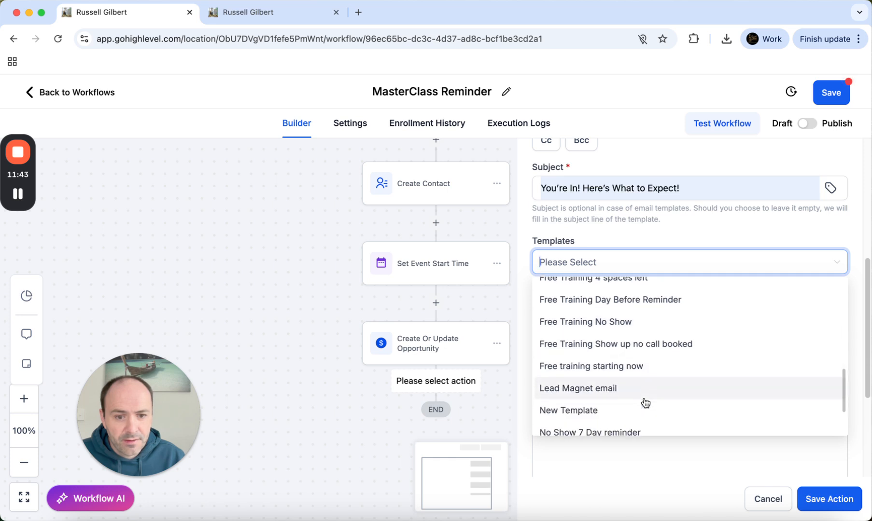
scroll(645, 402, "up", 1)
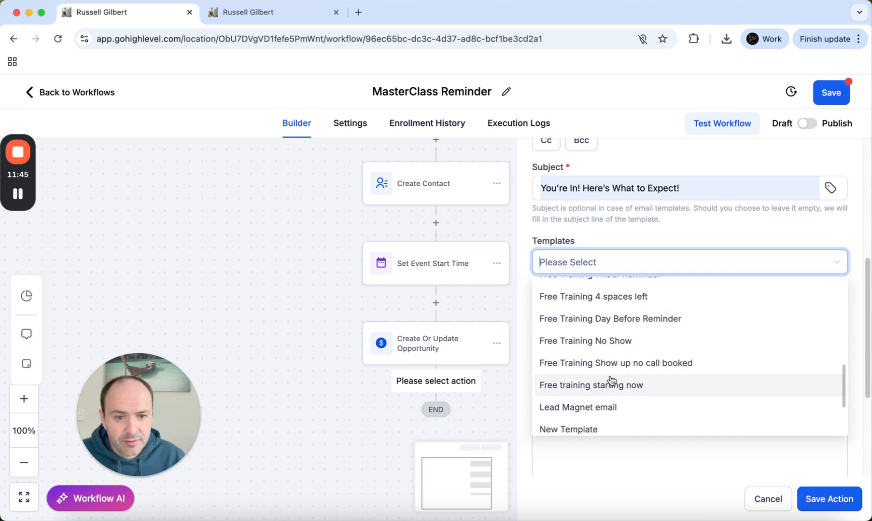
scroll(611, 380, "down", 6)
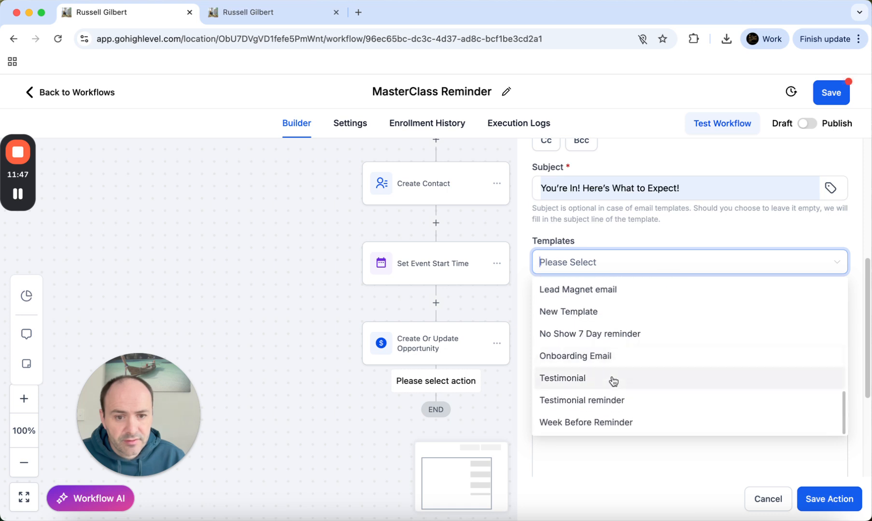
scroll(613, 383, "up", 10)
left_click(570, 301)
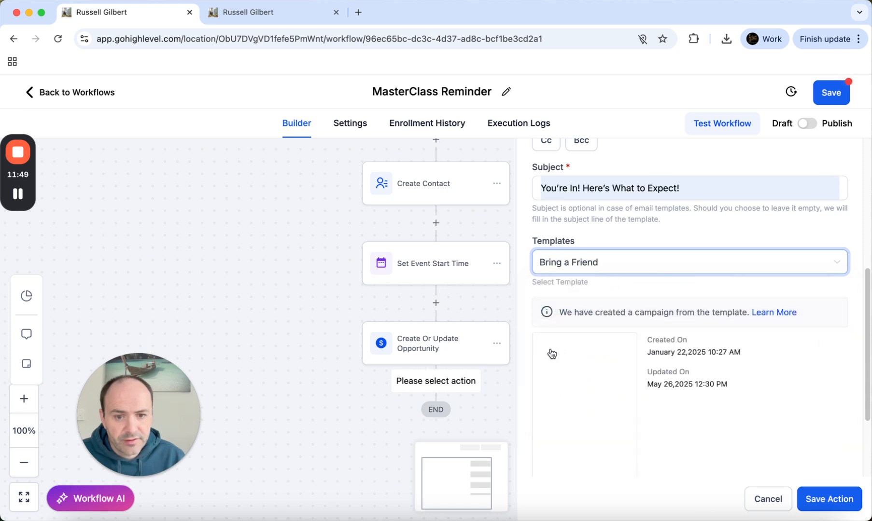
Open the Bring a Friend template in the email builder, review it, save, and close the editor
scroll(714, 417, "down", 1)
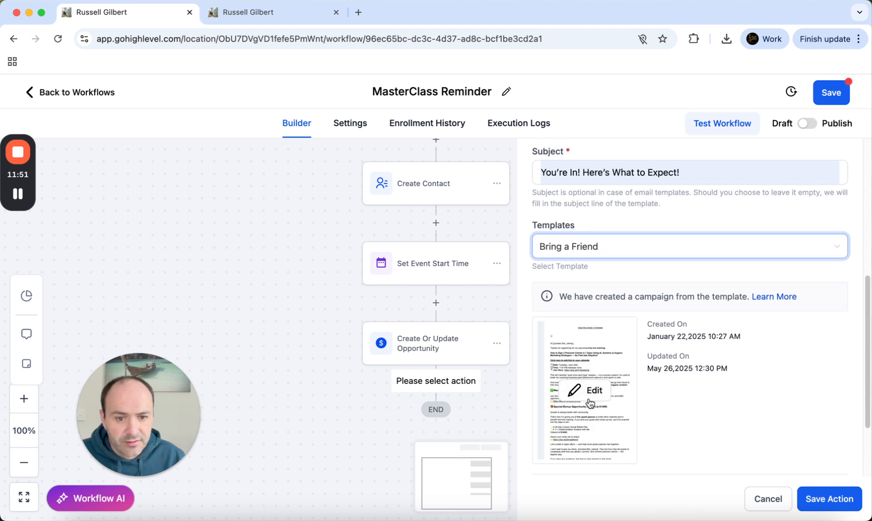
left_click(588, 399)
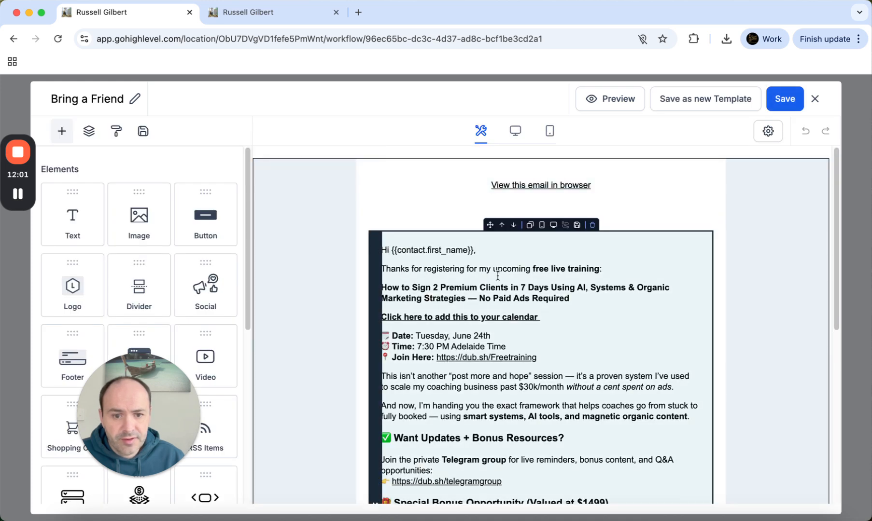
scroll(502, 288, "down", 2)
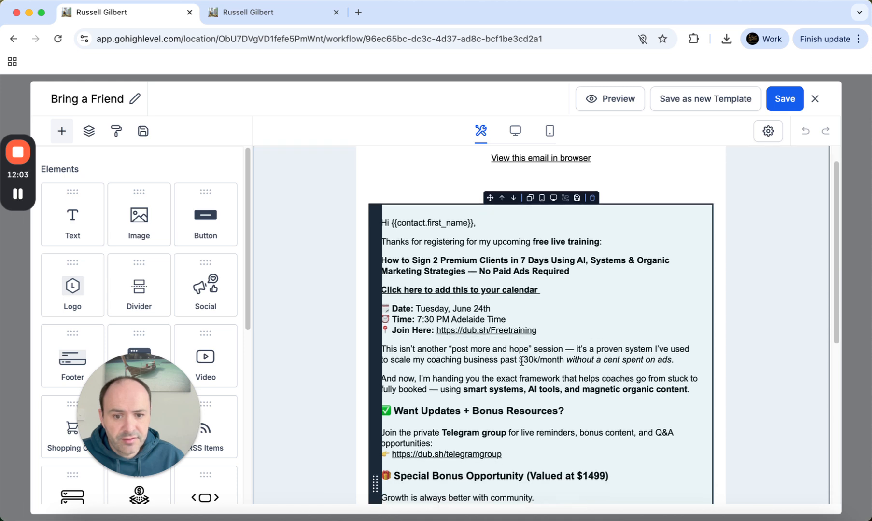
scroll(516, 329, "down", 5)
scroll(543, 355, "down", 10)
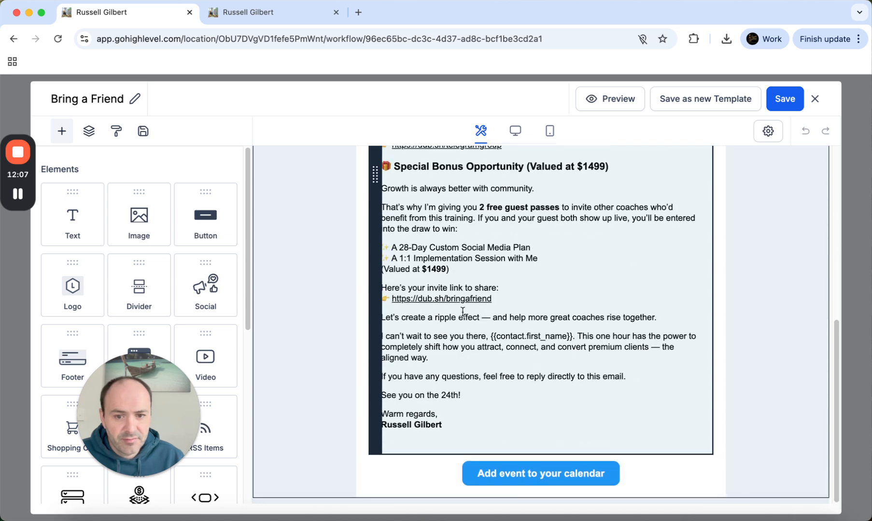
scroll(473, 338, "down", 1)
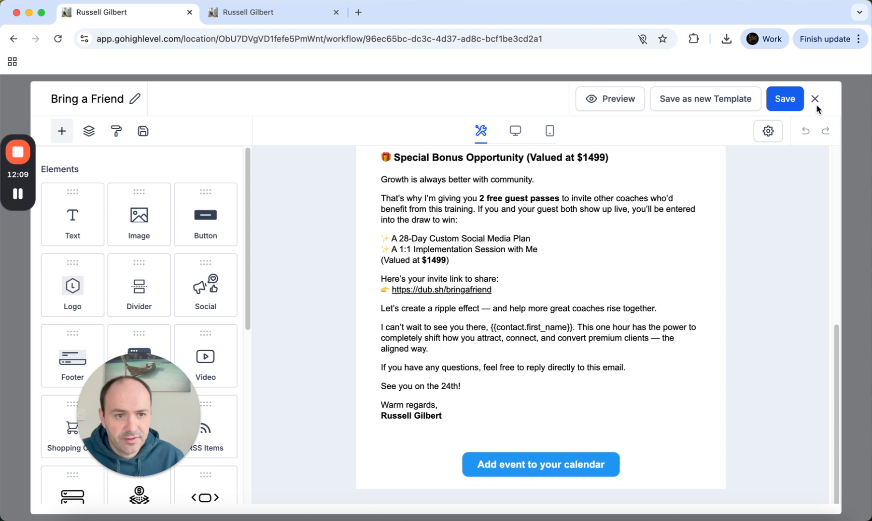
left_click(783, 100)
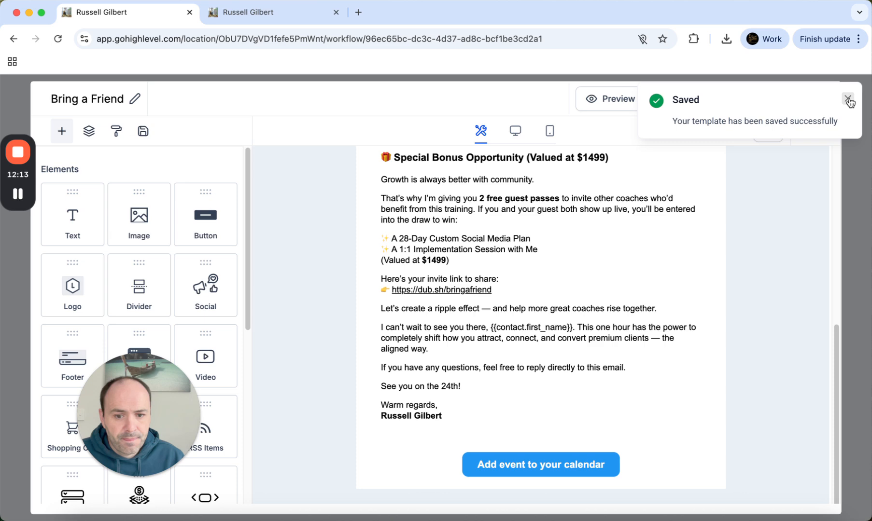
left_click(848, 100)
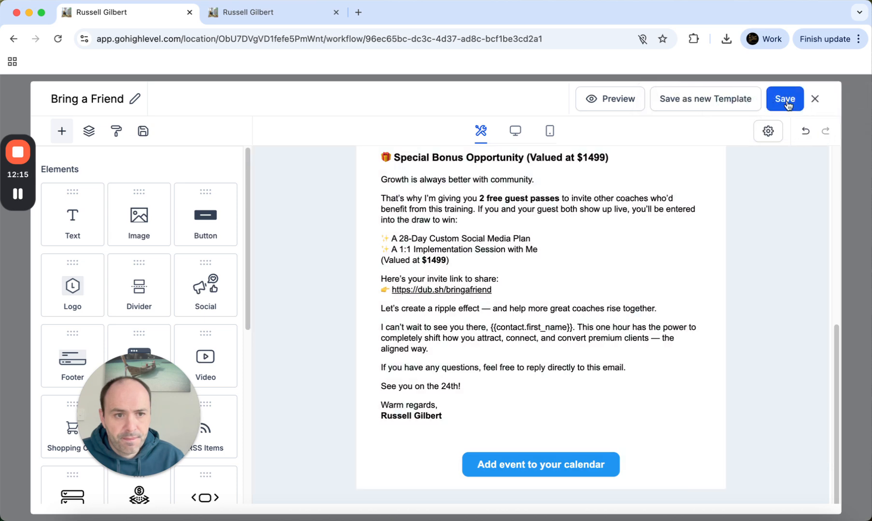
left_click(814, 99)
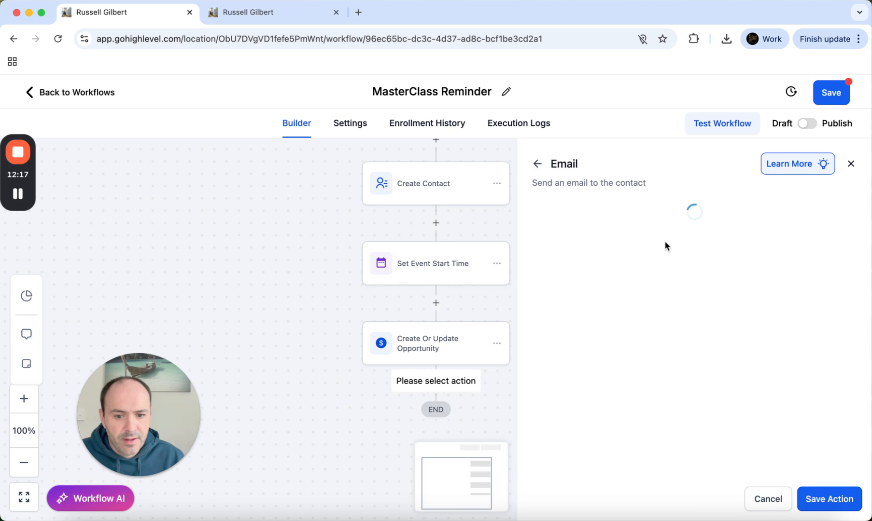
Save the Email step, scroll through the workflow, and start a new step below Email
scroll(690, 330, "up", 1)
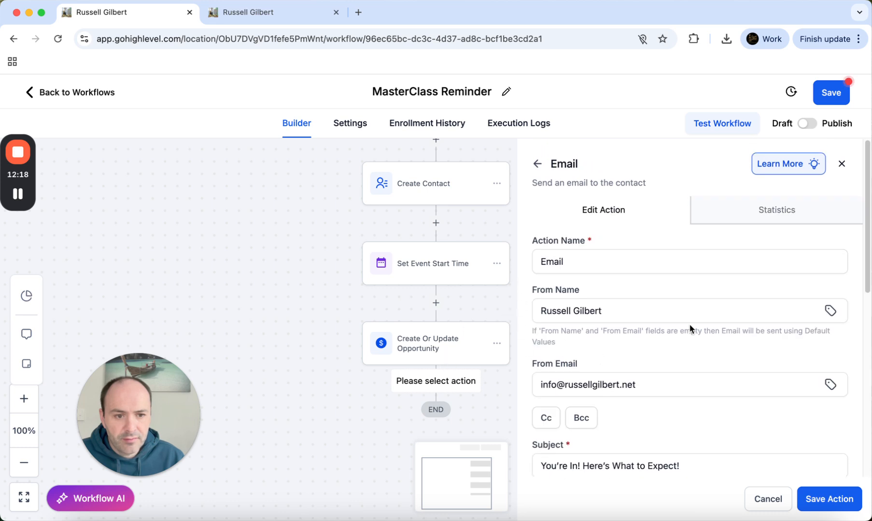
left_click(829, 500)
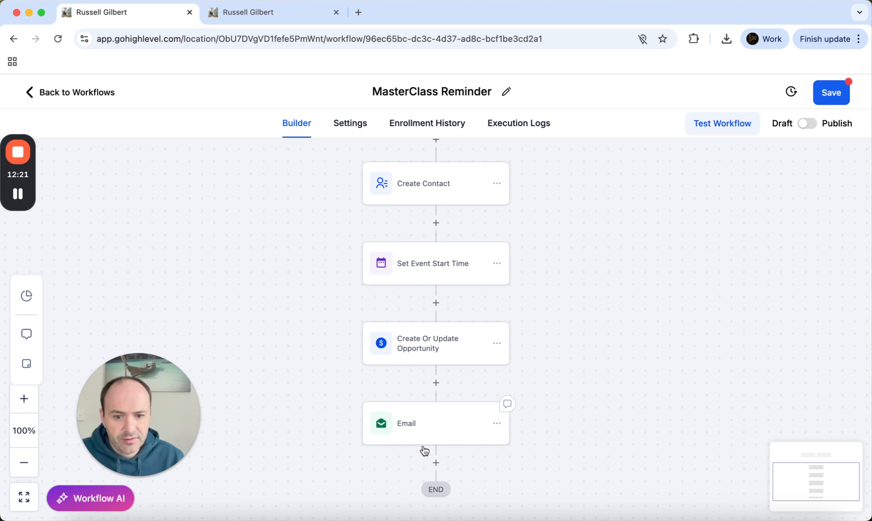
scroll(429, 216, "up", 5)
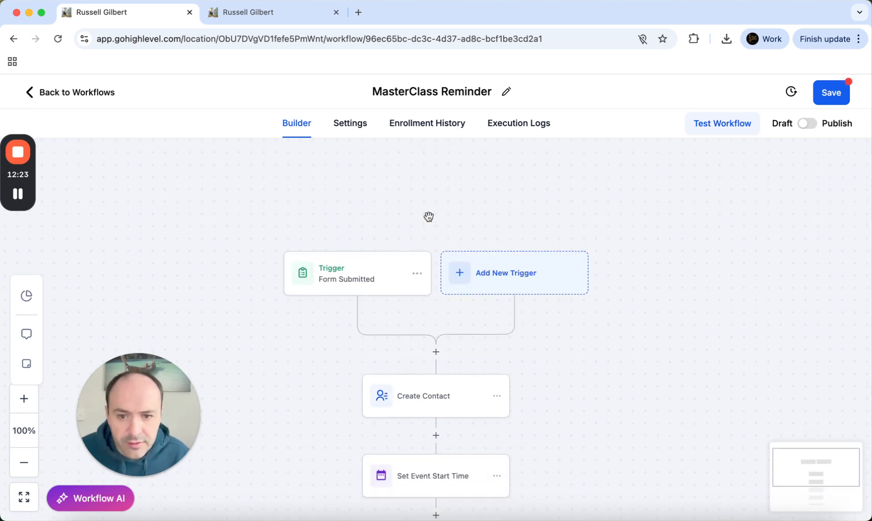
scroll(429, 219, "down", 1)
scroll(495, 333, "down", 2)
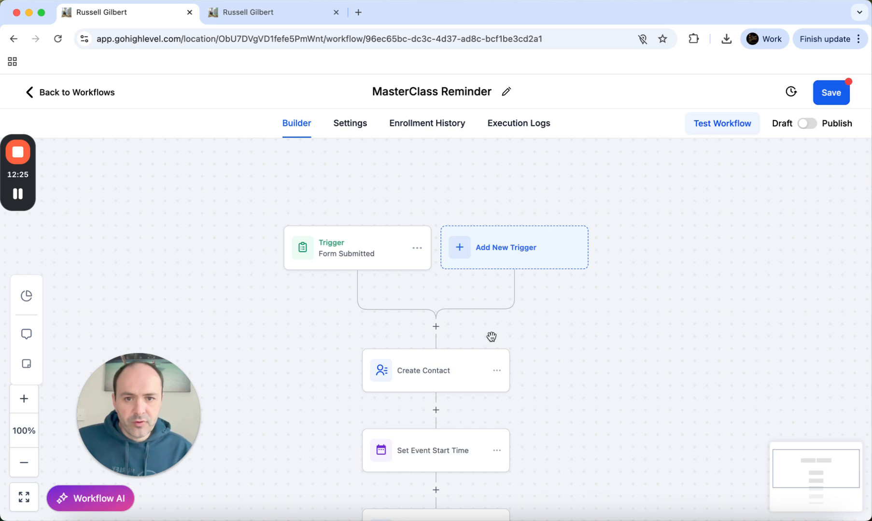
scroll(492, 337, "down", 4)
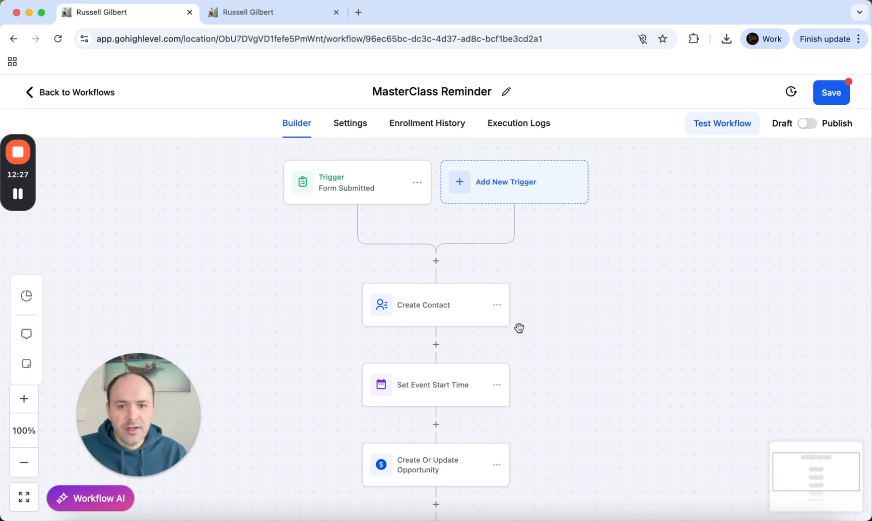
scroll(389, 205, "down", 4)
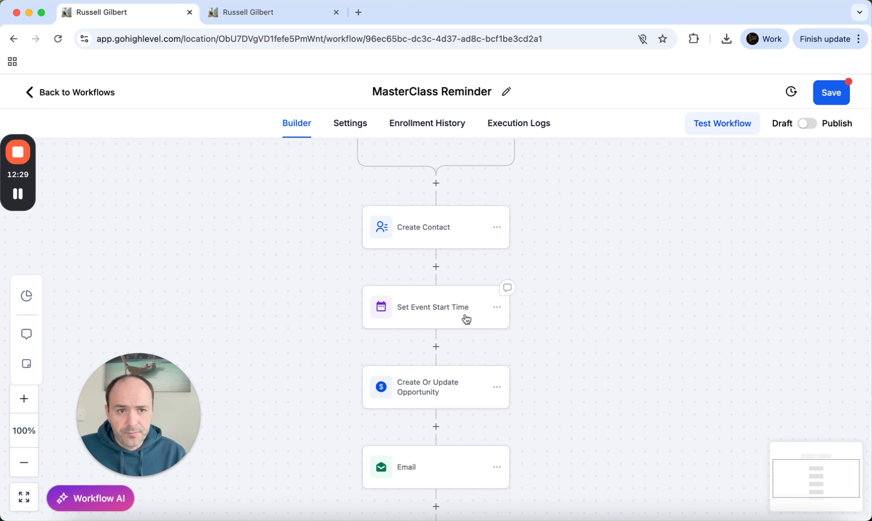
scroll(488, 330, "down", 3)
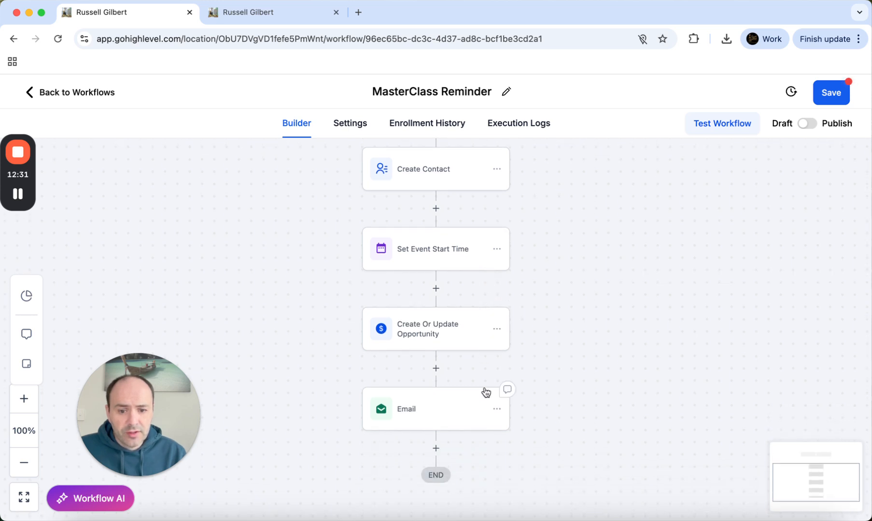
left_click(436, 448)
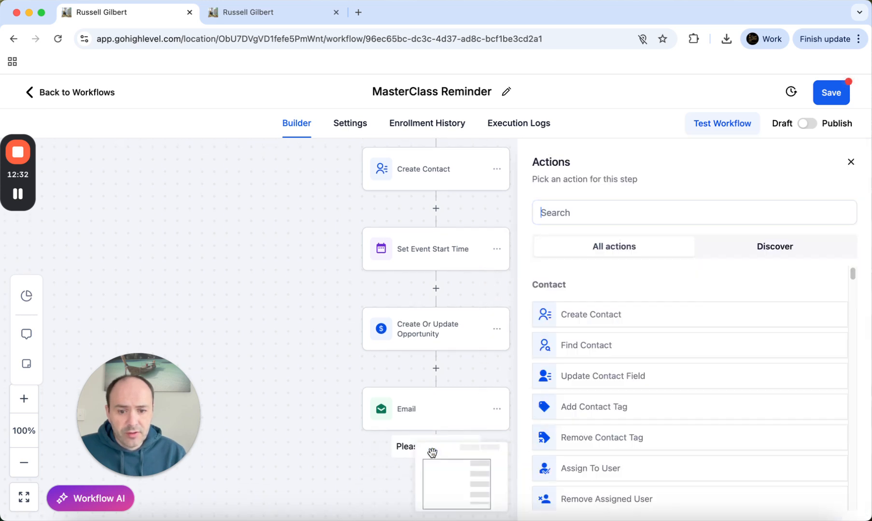
Add a Wait step set to 7 days before the event/appointment time and save it
left_click(569, 207)
type("wai")
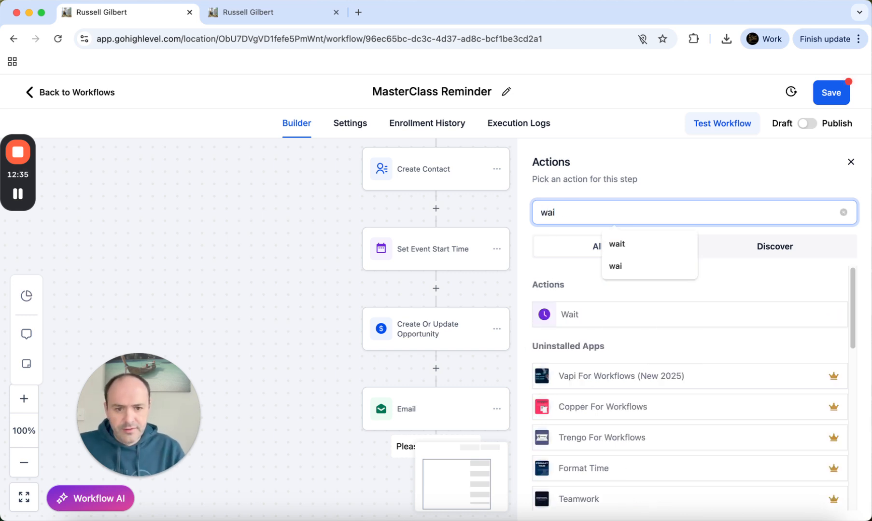
left_click(569, 314)
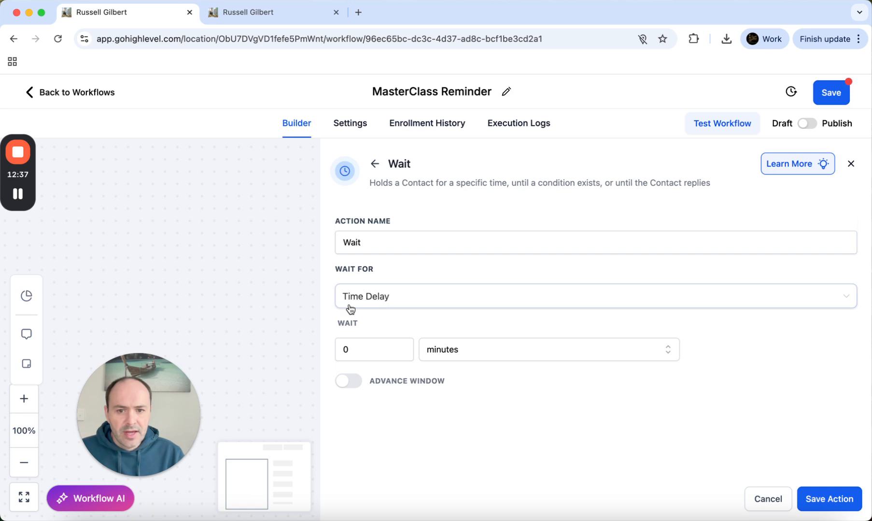
left_click(357, 303)
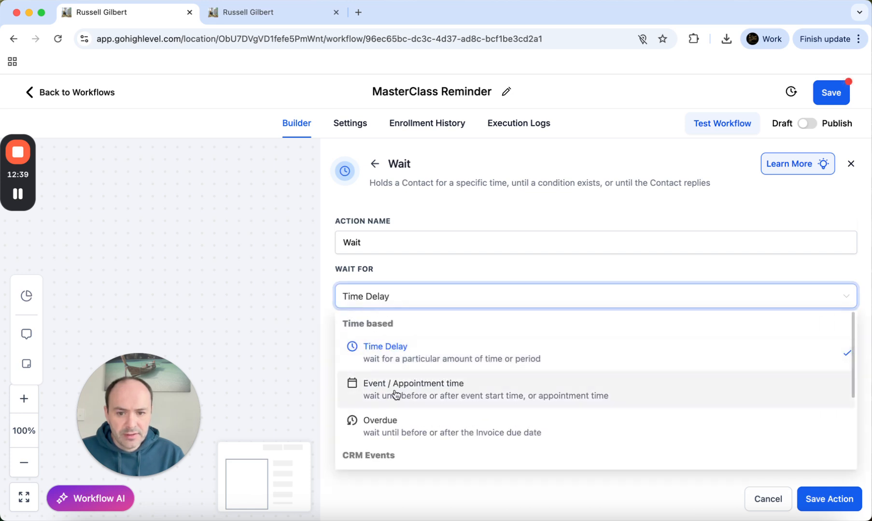
left_click(395, 391)
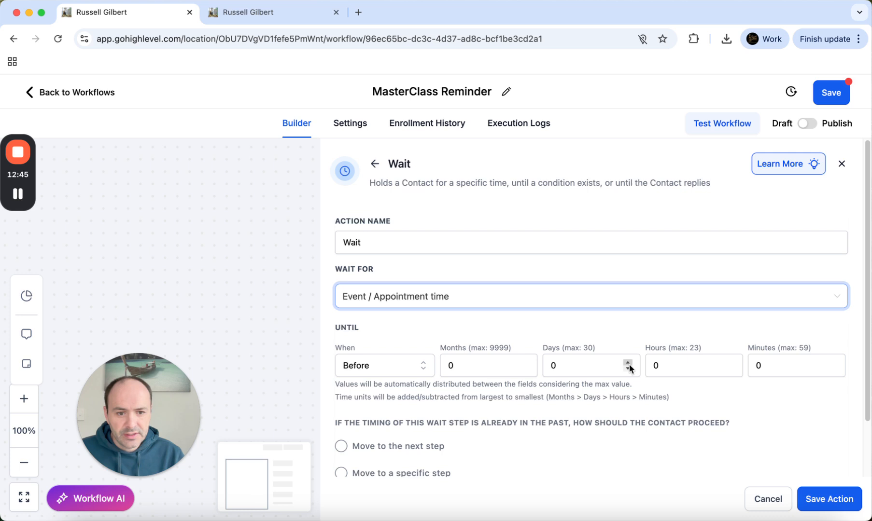
double_click(582, 365)
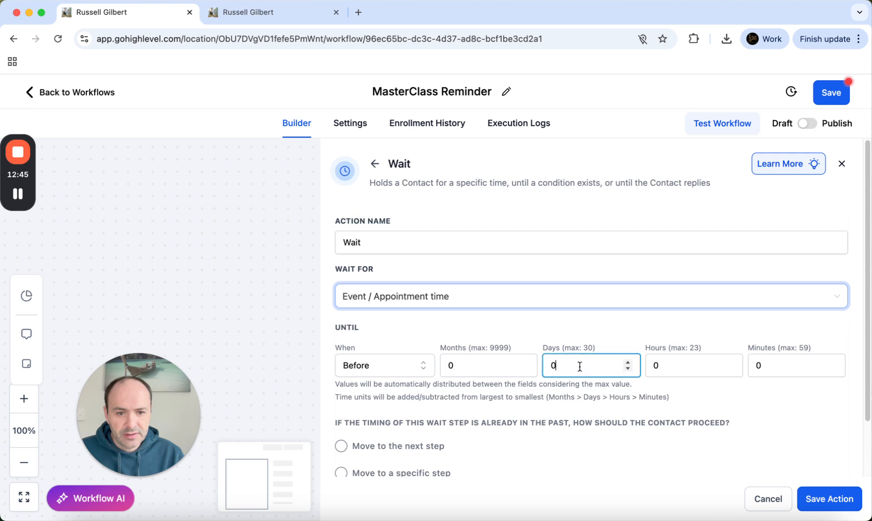
type("7")
left_click(635, 432)
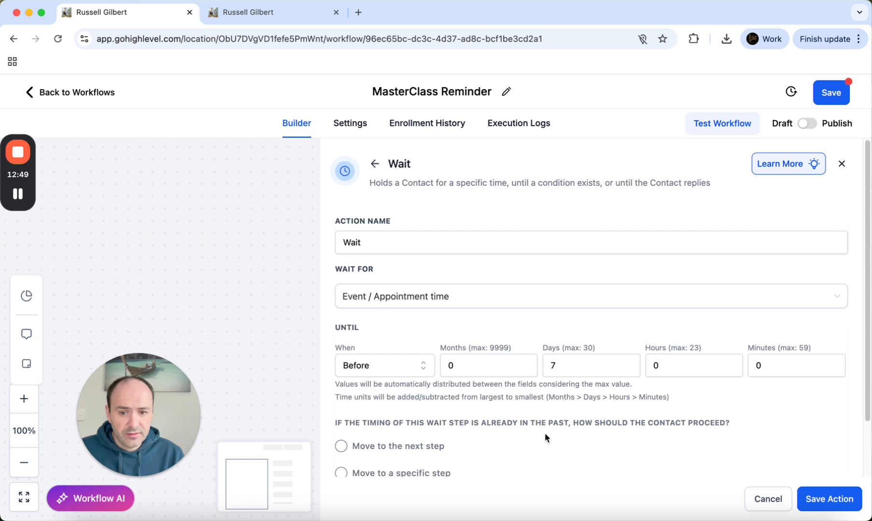
scroll(494, 397, "down", 2)
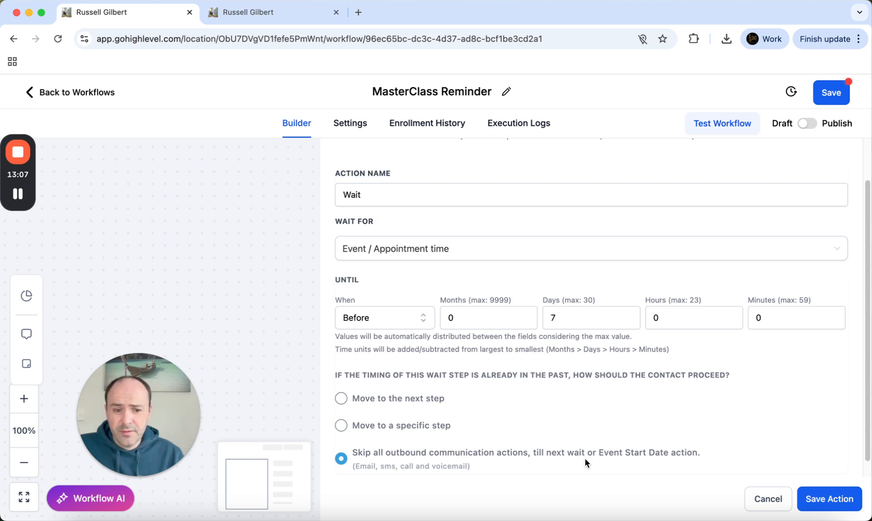
scroll(554, 425, "down", 1)
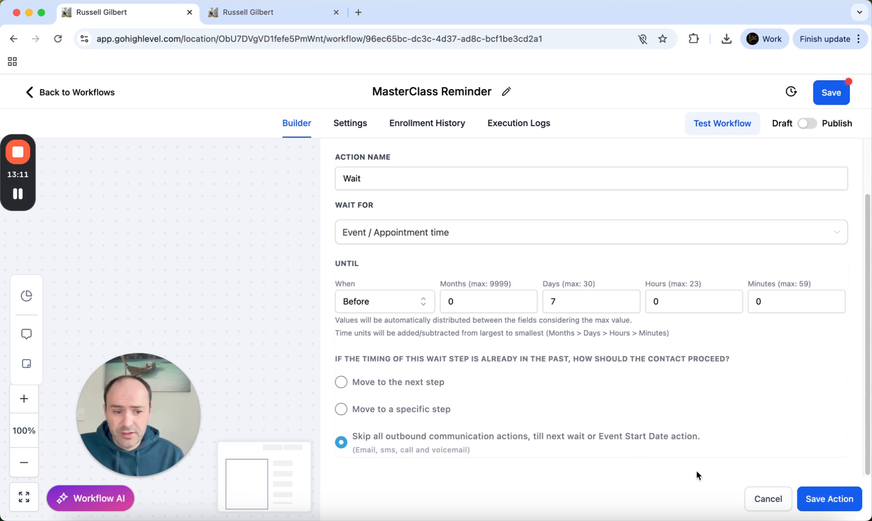
left_click(826, 500)
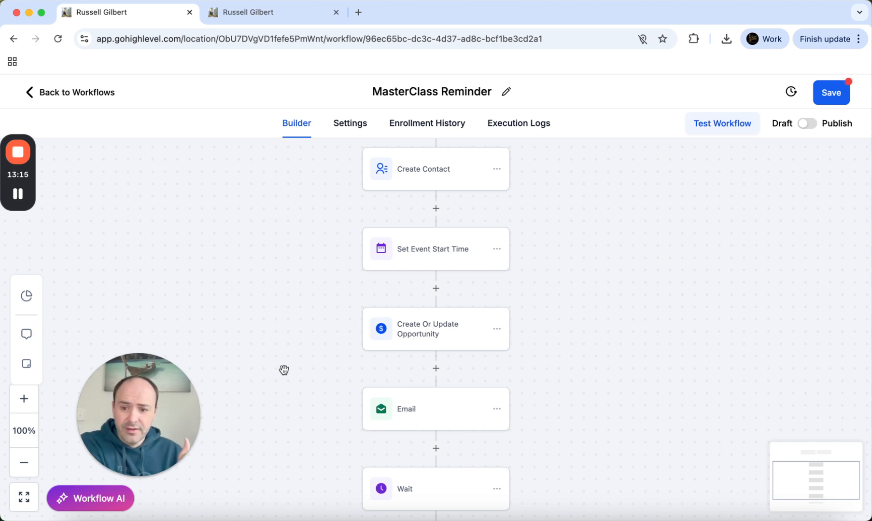
Add an Email step after the Wait, filling in the saved sender name and info@ sender address
scroll(283, 370, "down", 2)
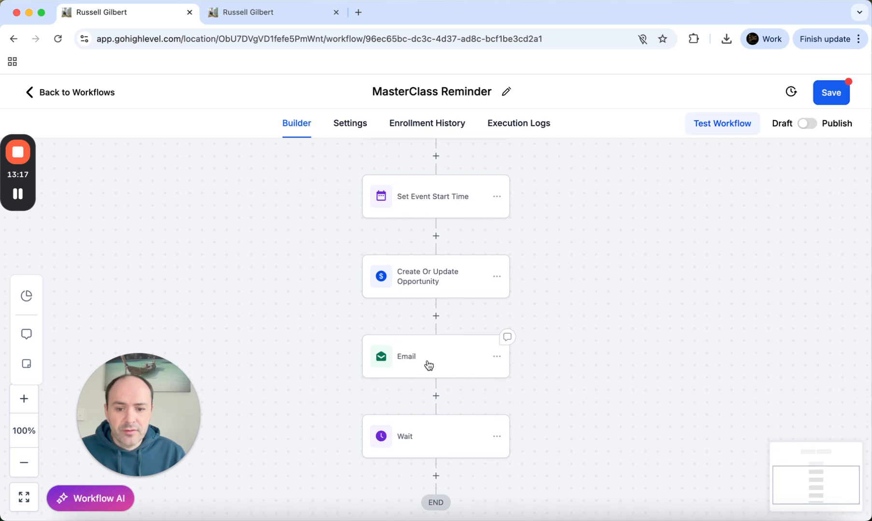
left_click(435, 475)
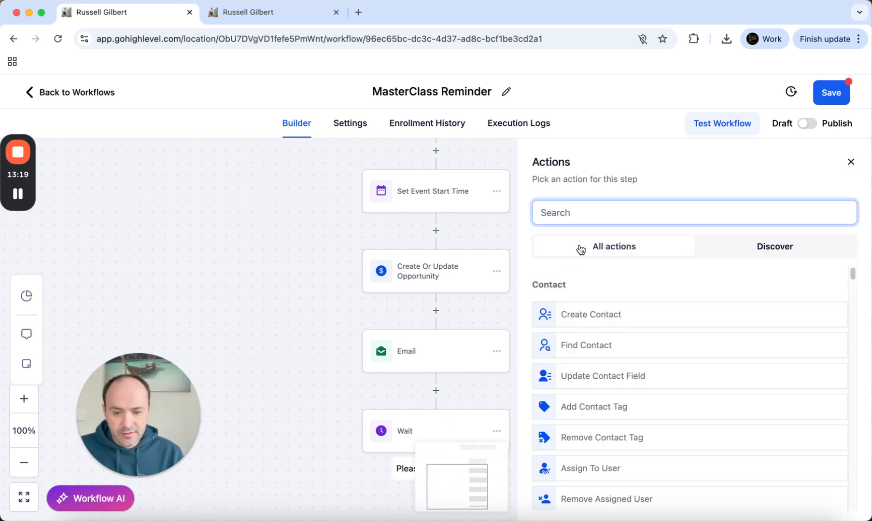
type("email")
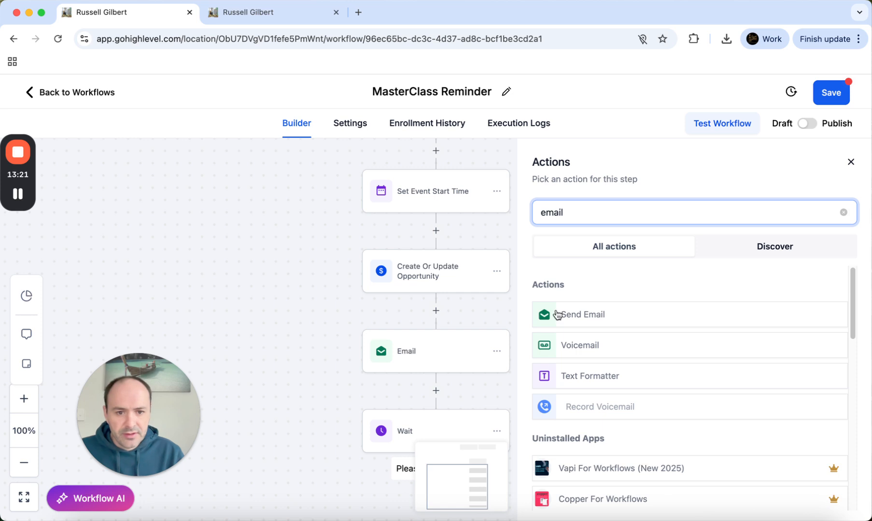
left_click(565, 325)
left_click(568, 312)
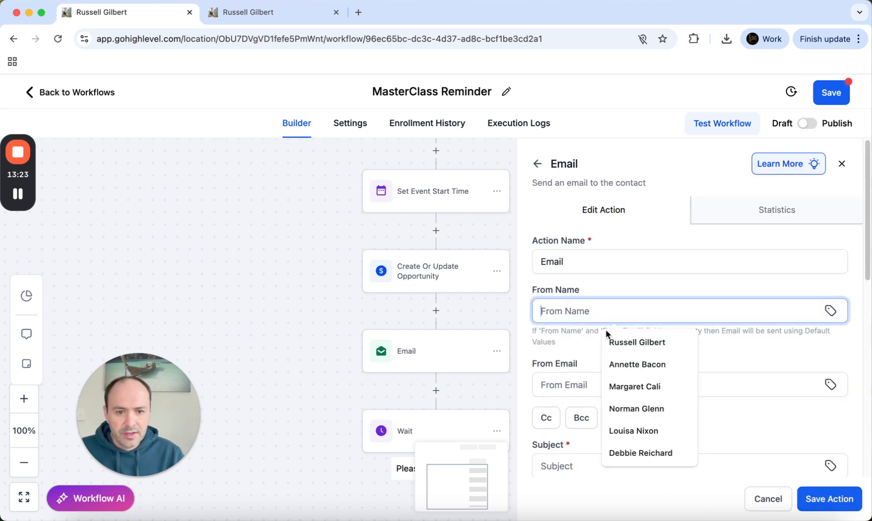
left_click(631, 342)
left_click(571, 384)
type("in")
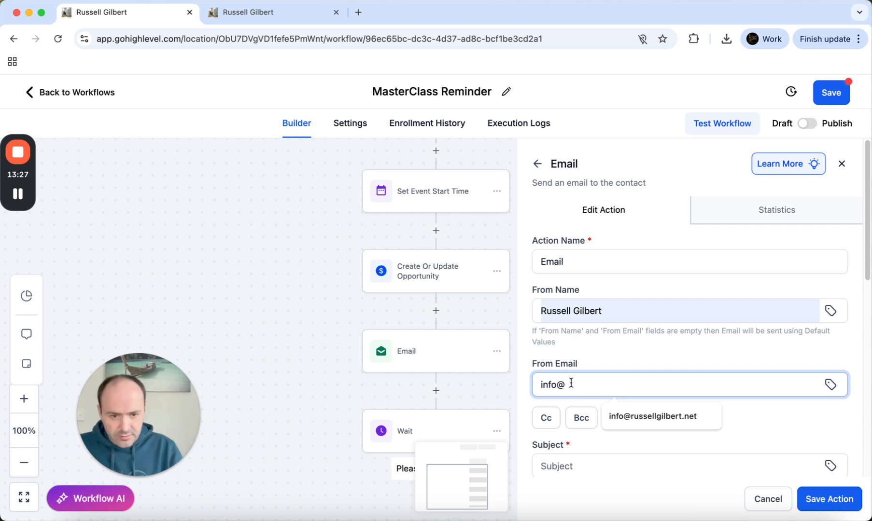
type("fo@")
left_click(639, 411)
scroll(643, 434, "down", 2)
Enter the email subject 'Reminder of your training in 7 days'
left_click(584, 360)
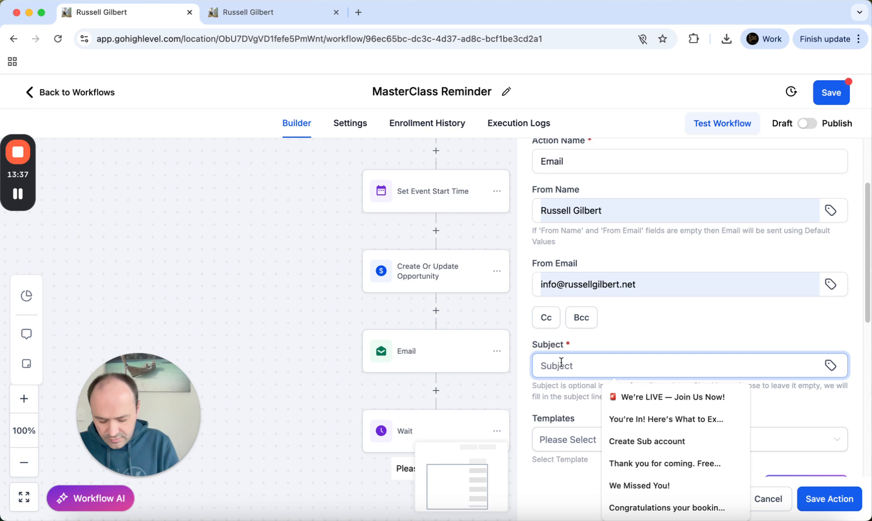
type("Reminder of")
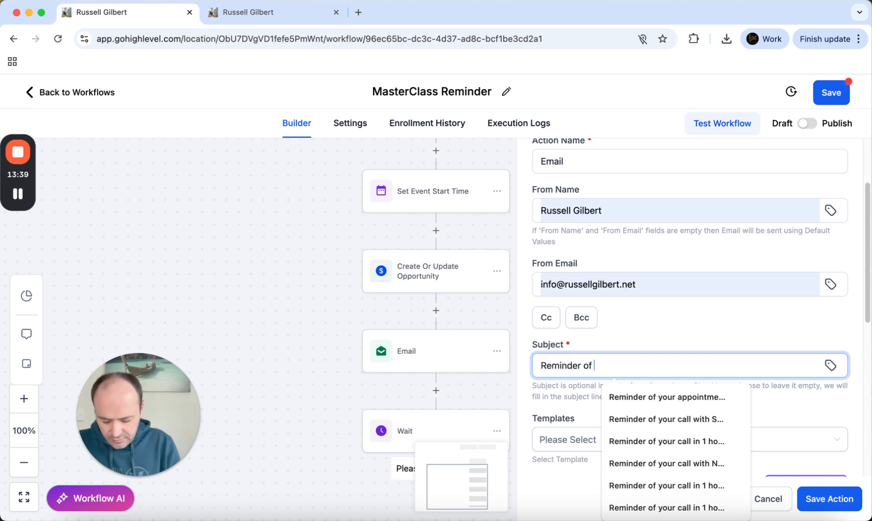
type(" your training in 7 days")
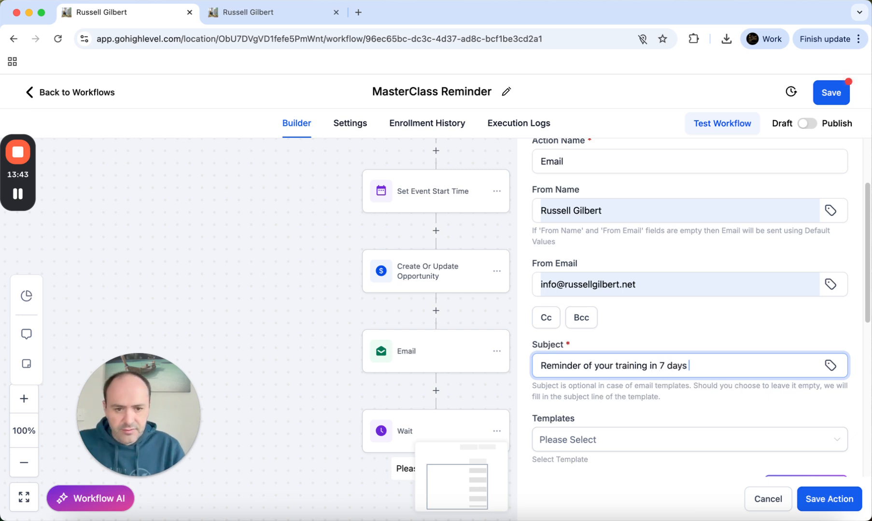
scroll(611, 416, "down", 3)
Choose the Week Before Reminder template and save the email step
left_click(607, 351)
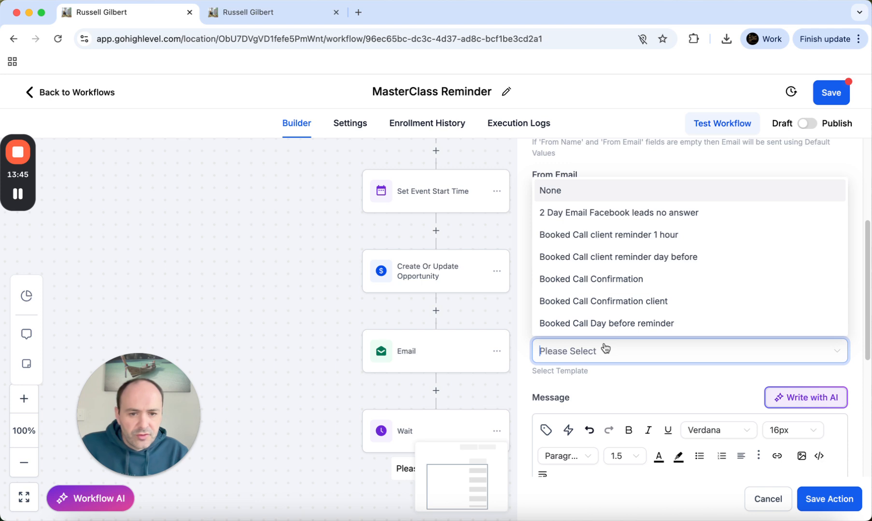
scroll(615, 307, "down", 3)
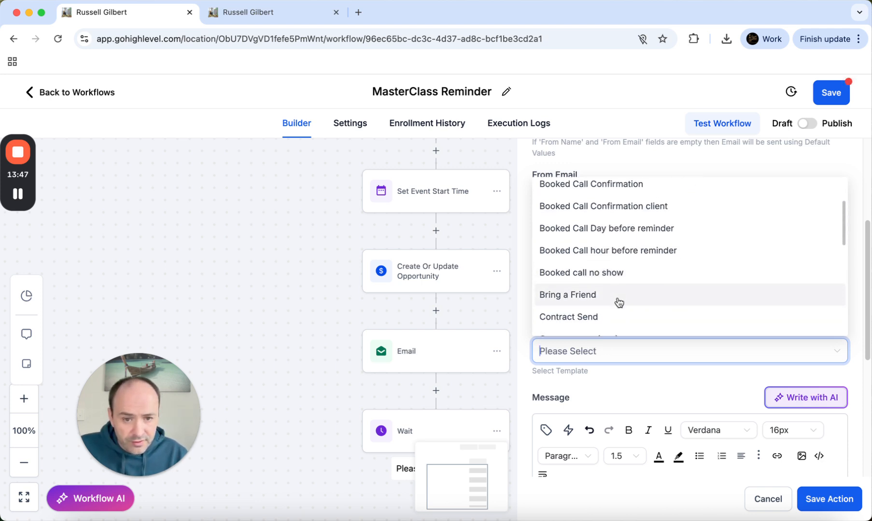
scroll(619, 301, "down", 5)
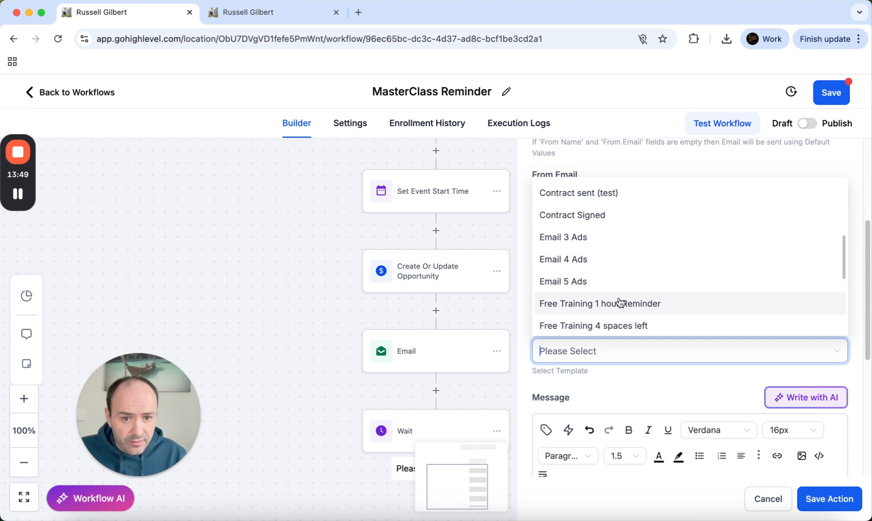
scroll(622, 304, "down", 2)
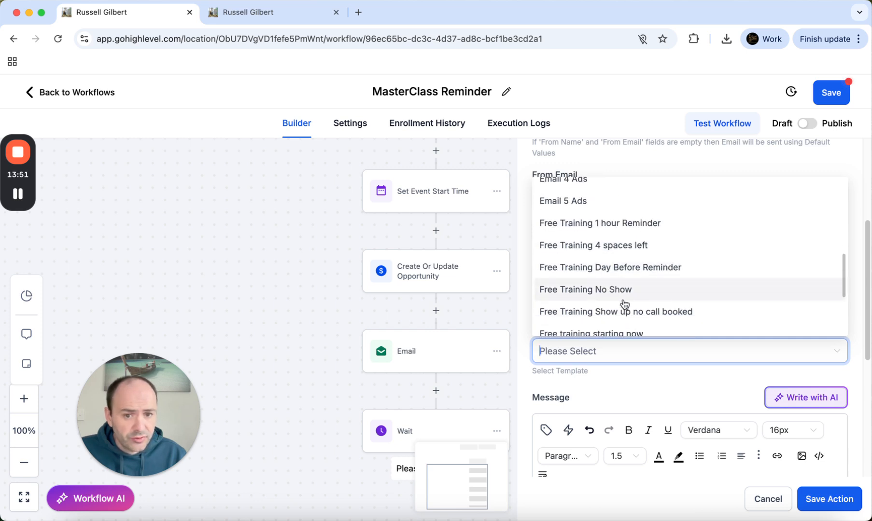
scroll(625, 306, "down", 1)
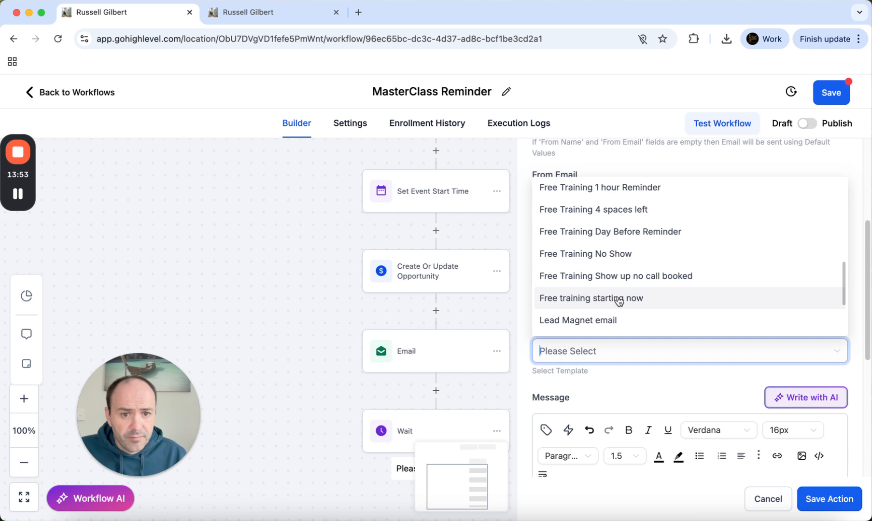
scroll(623, 298, "down", 1)
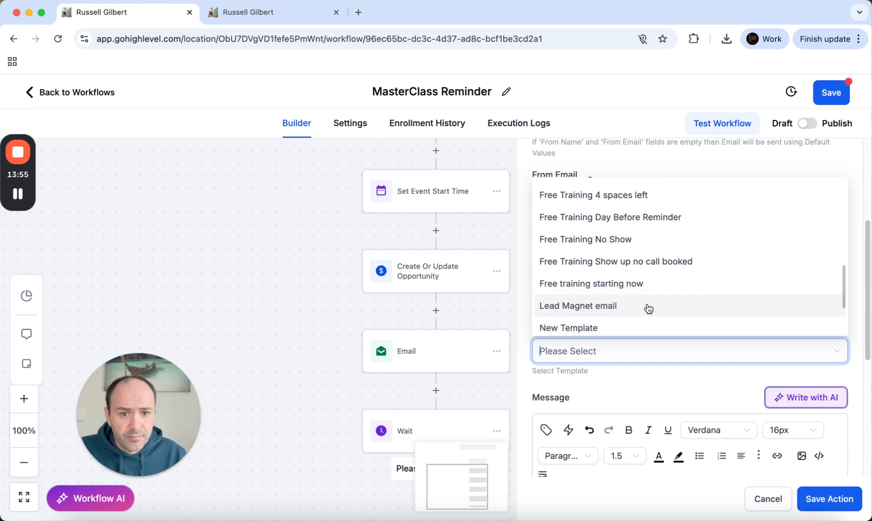
scroll(648, 306, "up", 2)
scroll(642, 305, "up", 6)
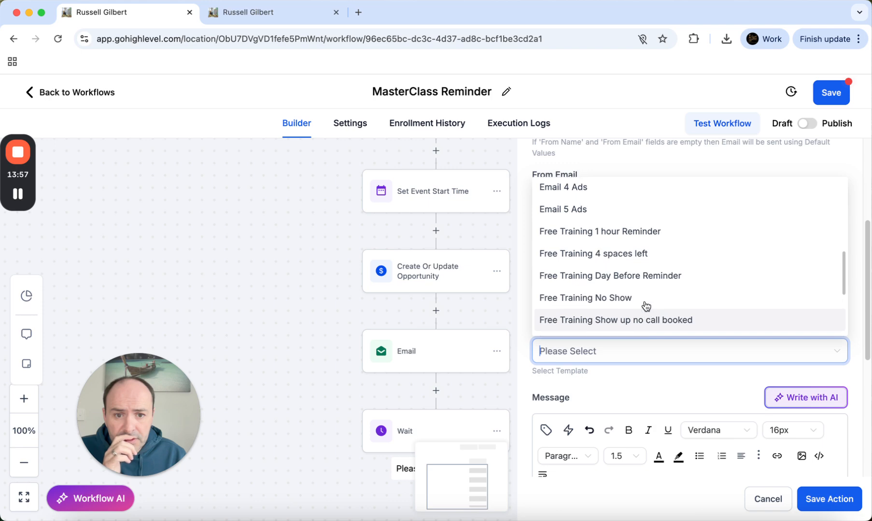
scroll(637, 304, "down", 12)
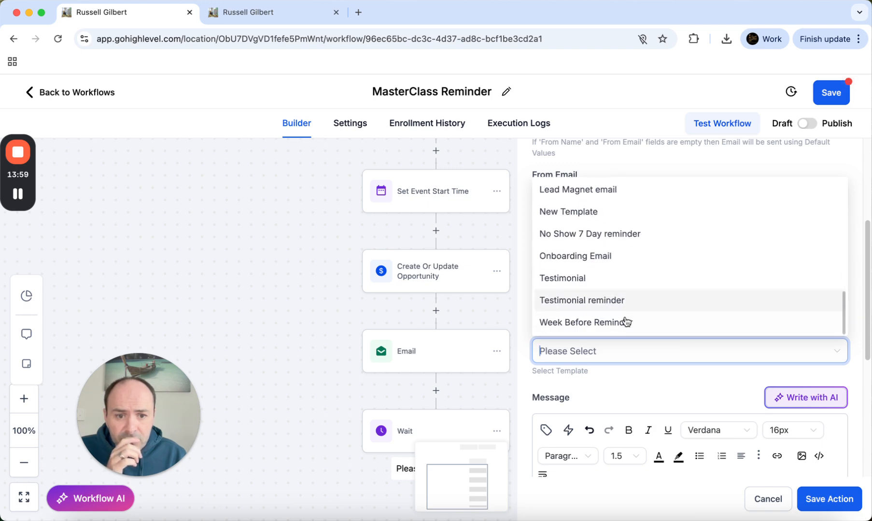
left_click(626, 322)
scroll(642, 410, "down", 4)
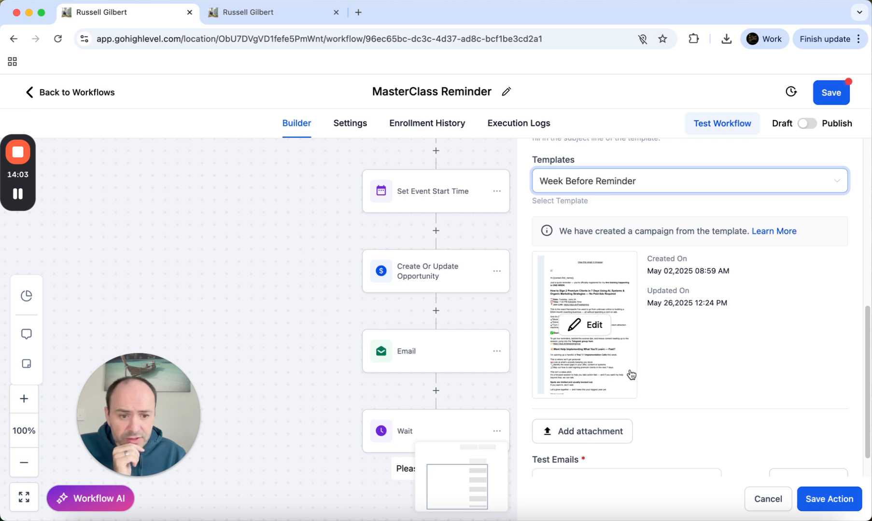
scroll(630, 375, "down", 1)
left_click(827, 500)
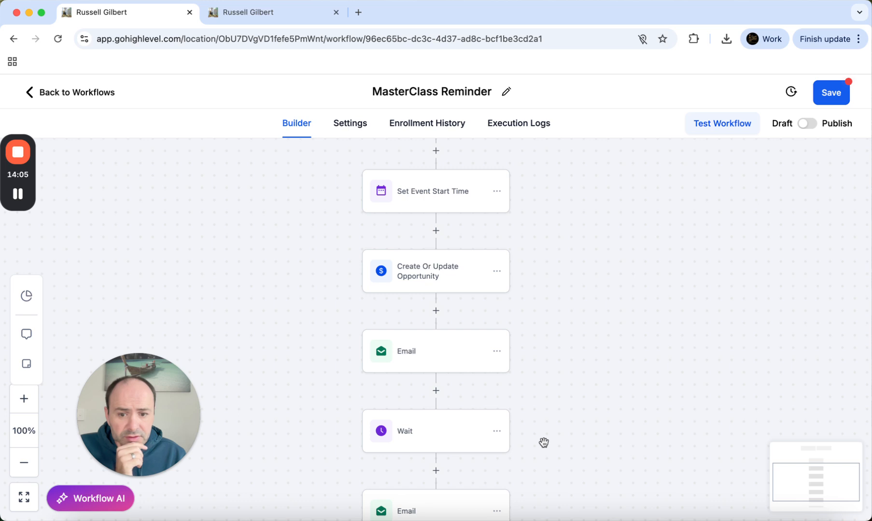
Add a Send SMS action as the step after the reminder email
scroll(543, 440, "down", 3)
left_click(436, 422)
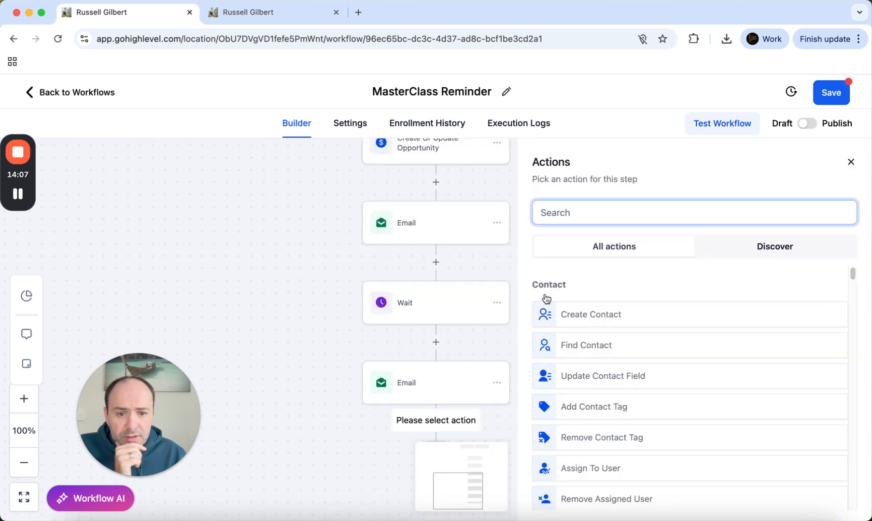
left_click(574, 217)
type("sms")
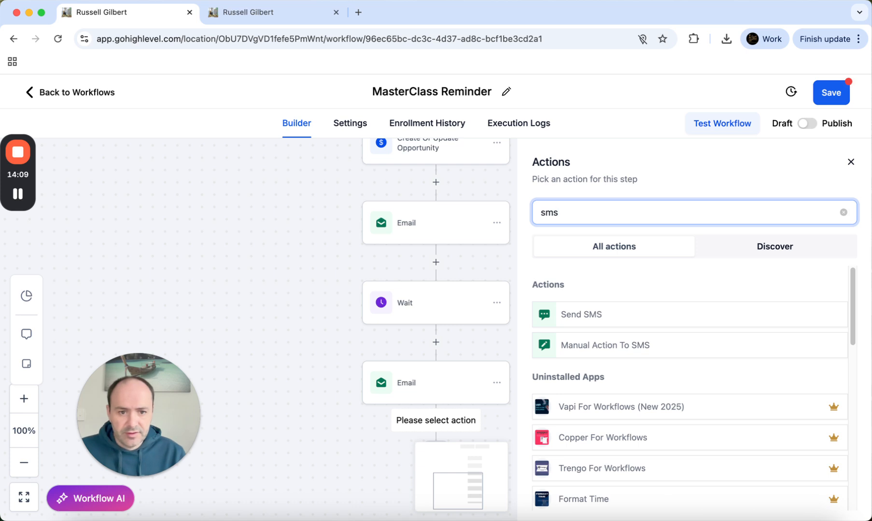
left_click(579, 325)
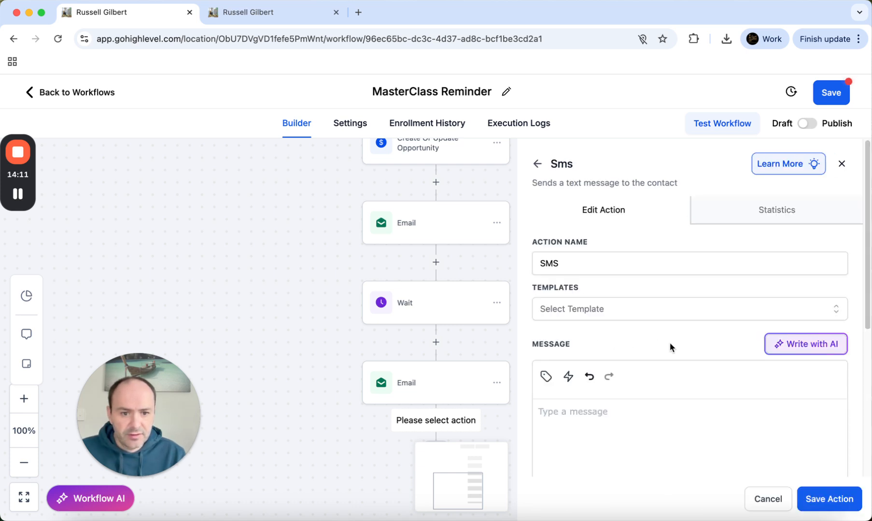
scroll(669, 346, "down", 4)
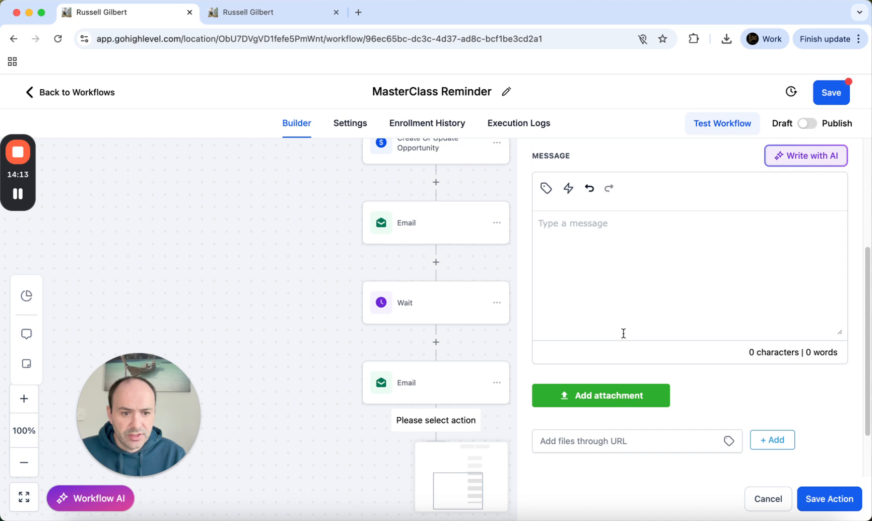
scroll(632, 319, "up", 4)
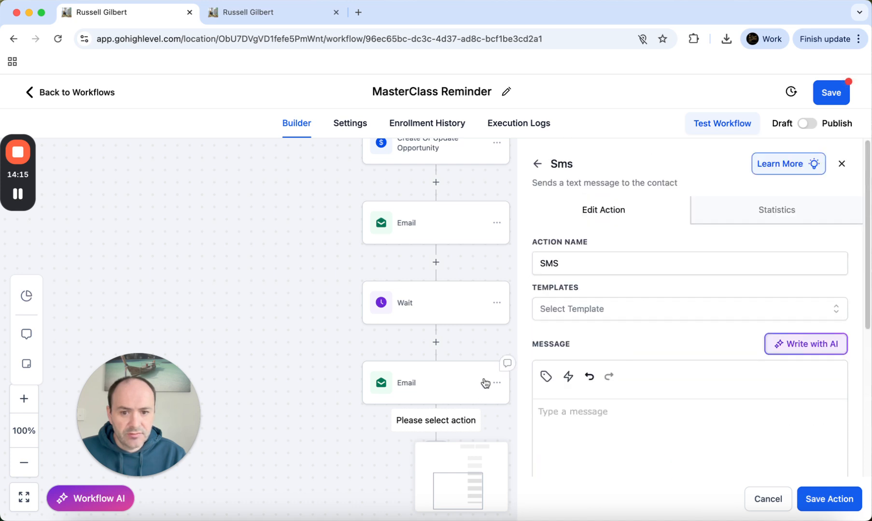
scroll(483, 379, "down", 3)
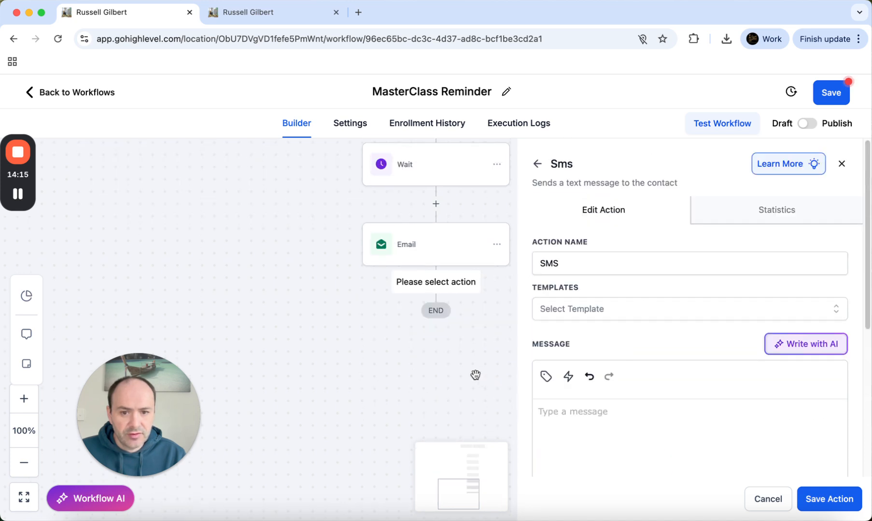
Cancel the SMS step and add a Wait action after the reminder email instead
left_click(769, 501)
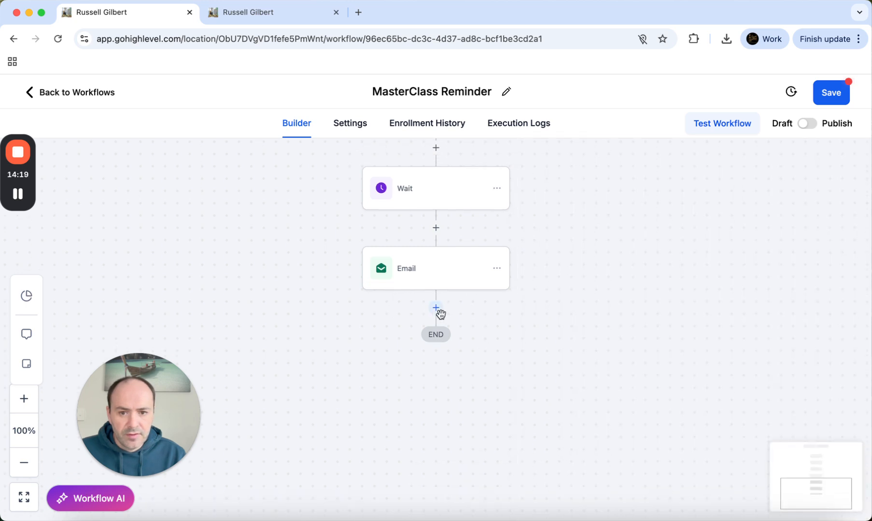
left_click(435, 308)
type("wait")
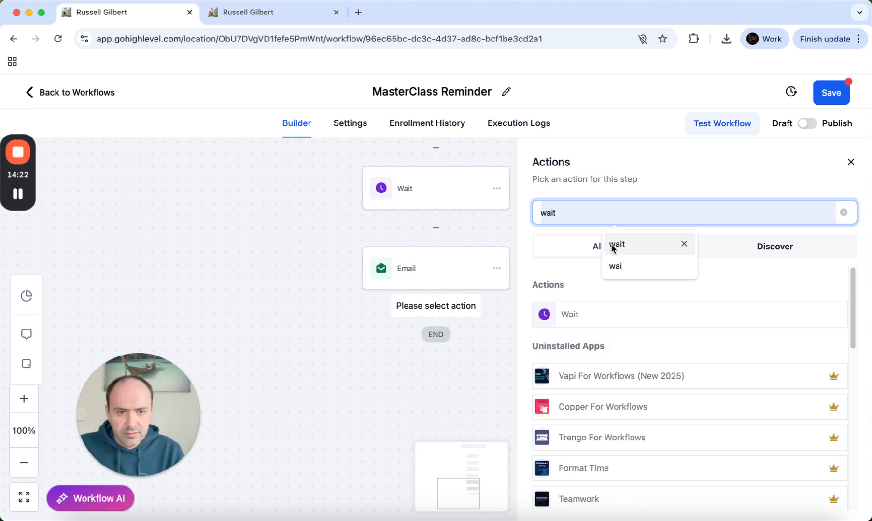
left_click(614, 246)
left_click(587, 315)
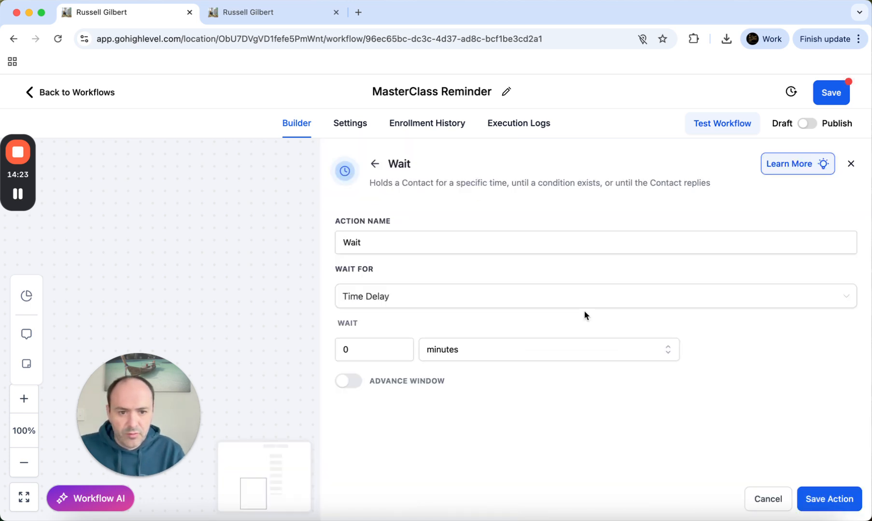
Set the wait to Event / Appointment time, 1 day before, and save it
left_click(385, 299)
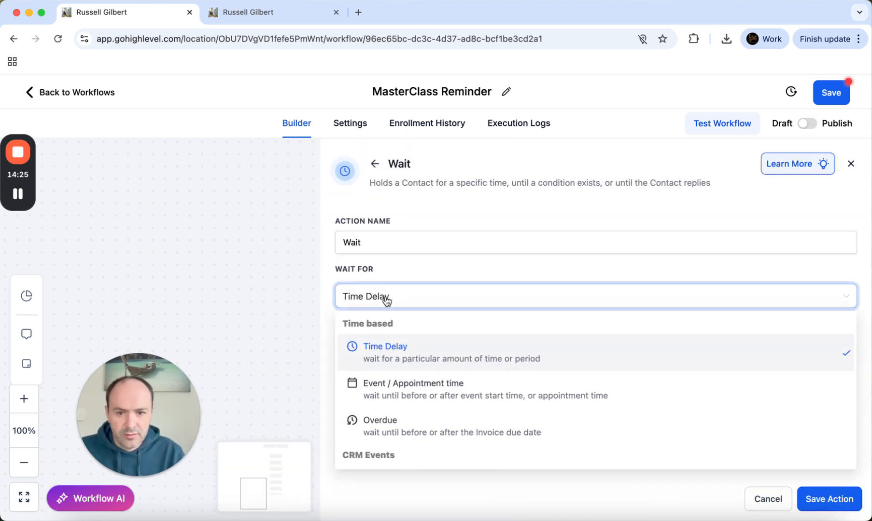
left_click(411, 387)
left_click(546, 366)
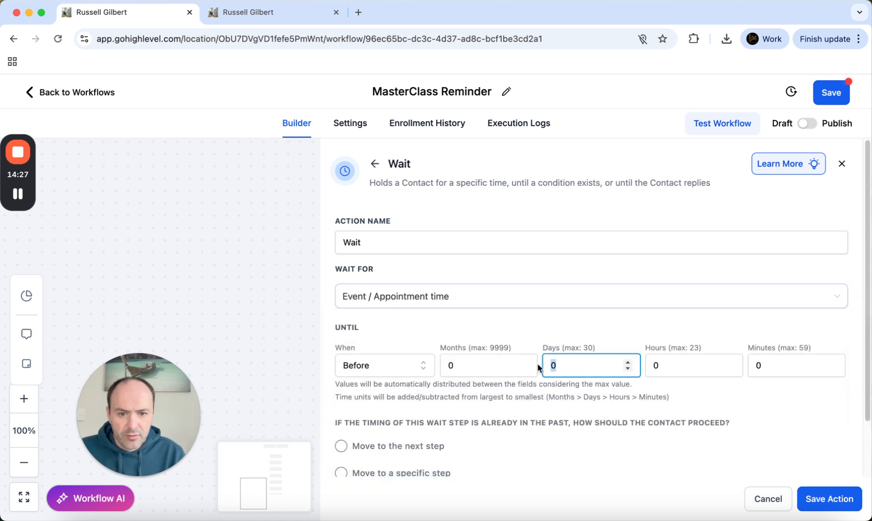
type("1")
left_click(749, 417)
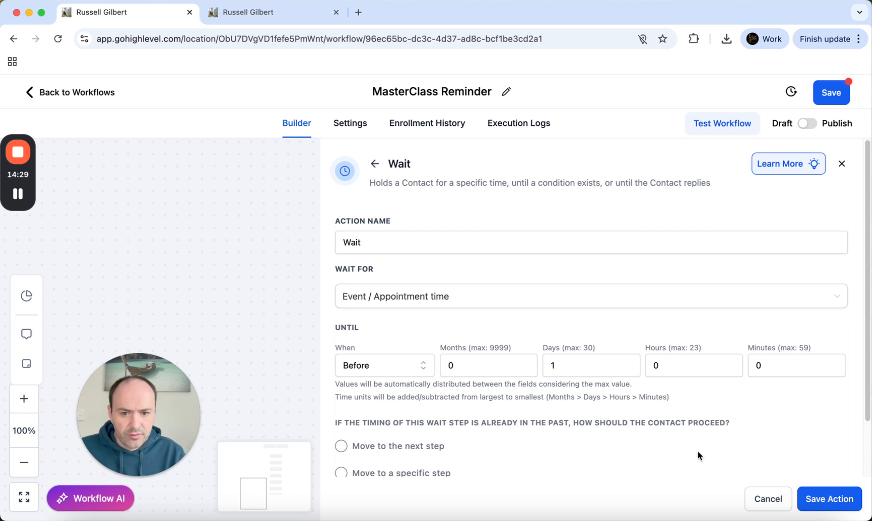
left_click(815, 497)
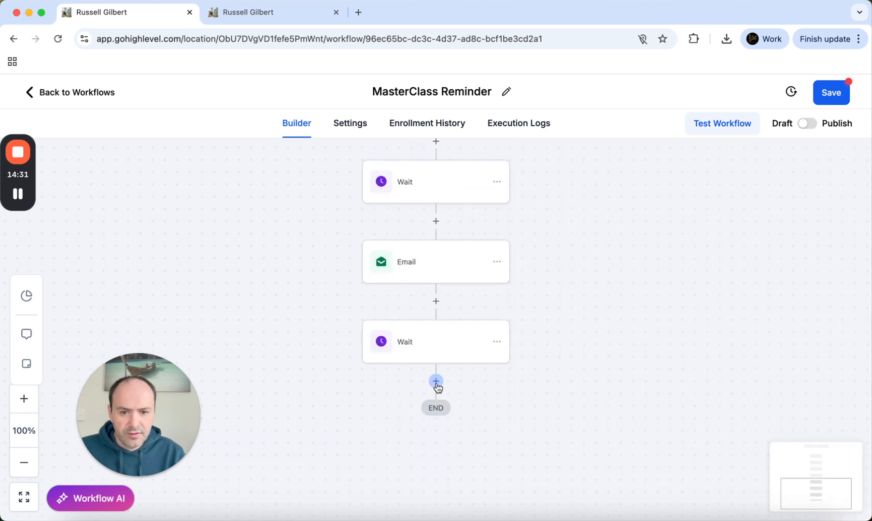
left_click(435, 381)
Make the new step a Send Email action with the saved sender name and sender address
type("email")
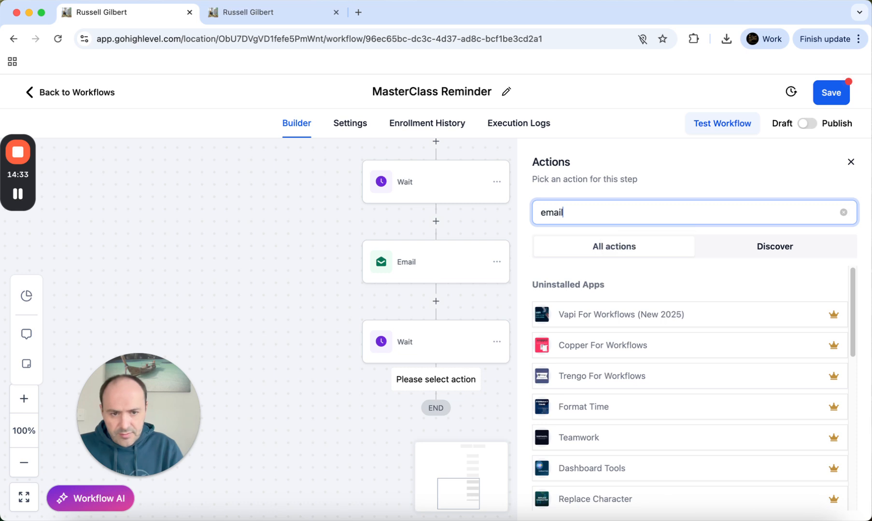
left_click(572, 317)
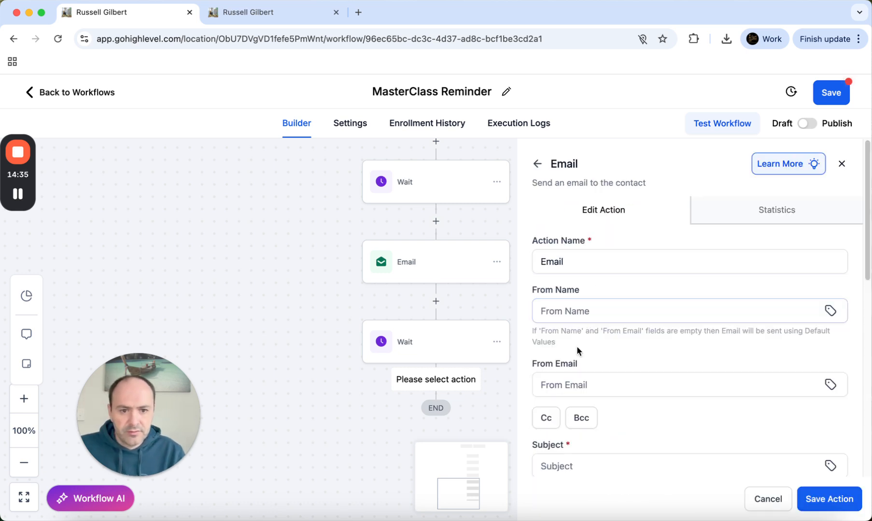
left_click(577, 310)
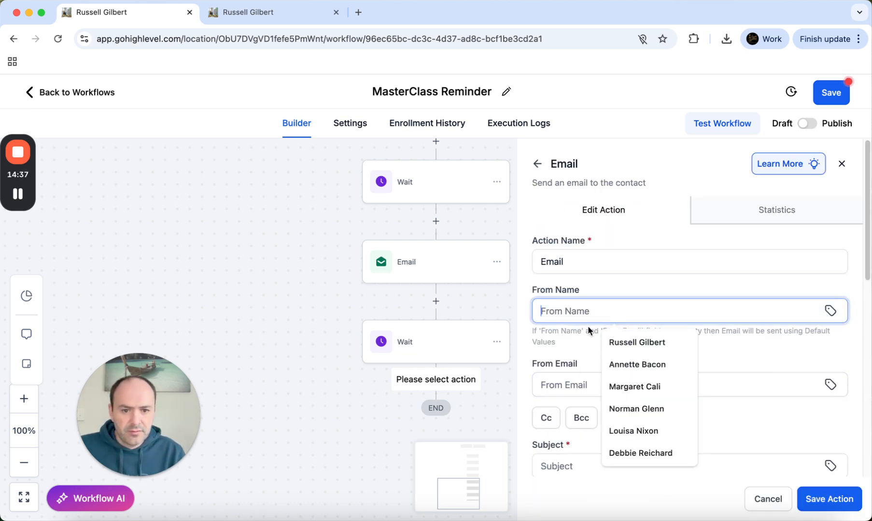
left_click(636, 344)
left_click(590, 385)
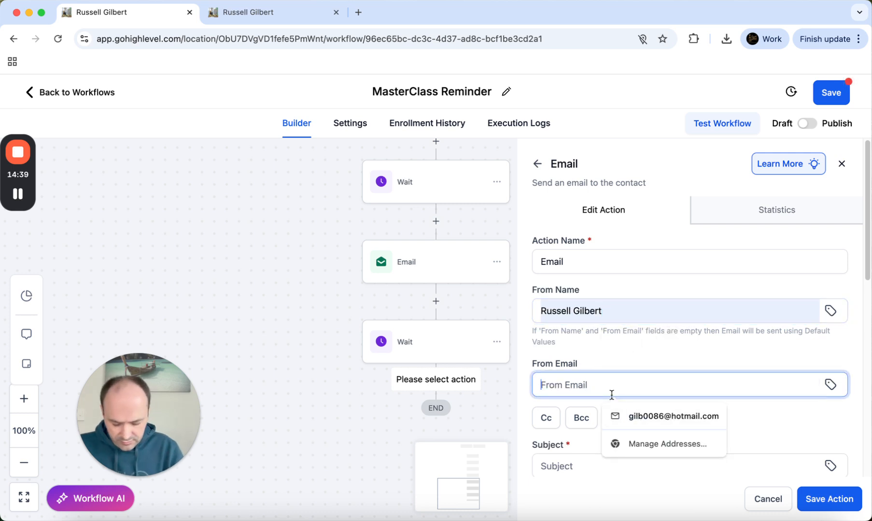
type("info")
left_click(662, 416)
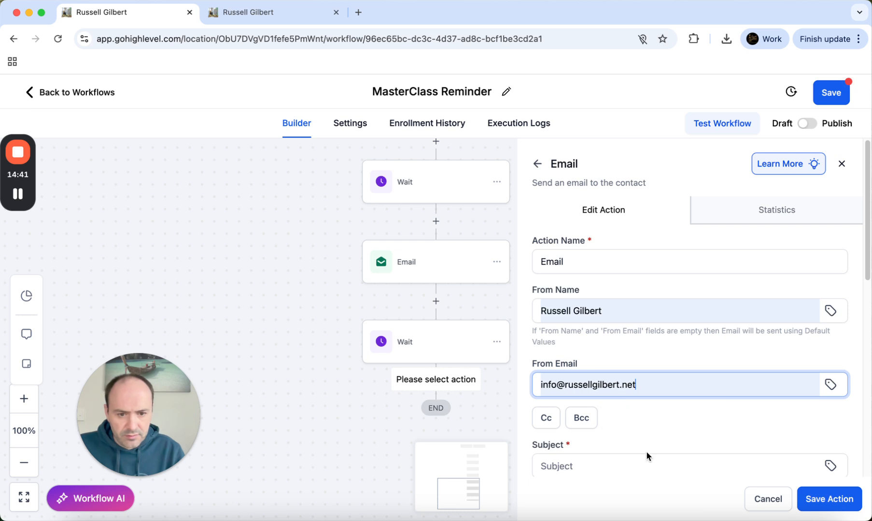
scroll(646, 450, "down", 2)
Enter the subject 'Reminder of your free training tomorrow'
left_click(578, 382)
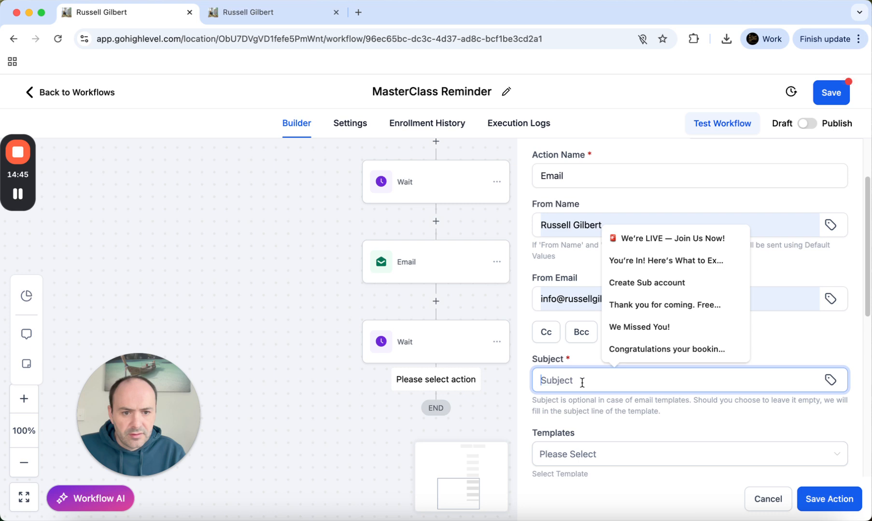
type("Remin")
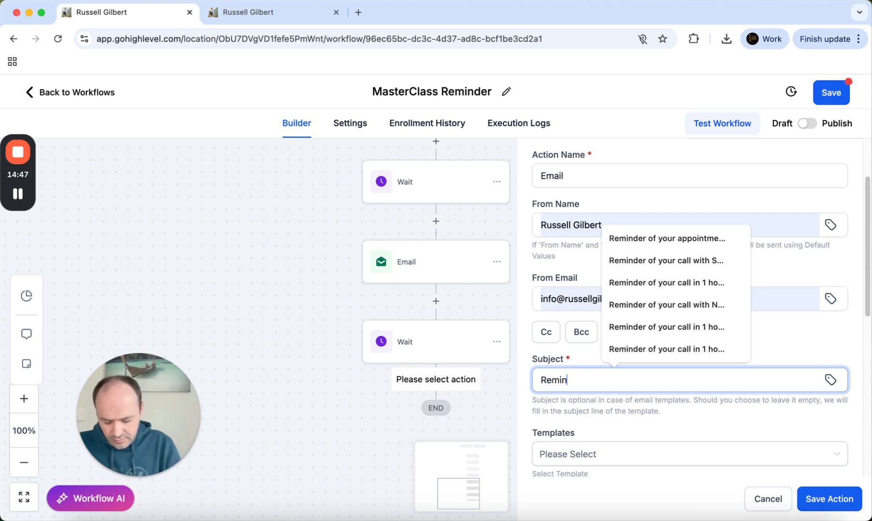
type("der of your ")
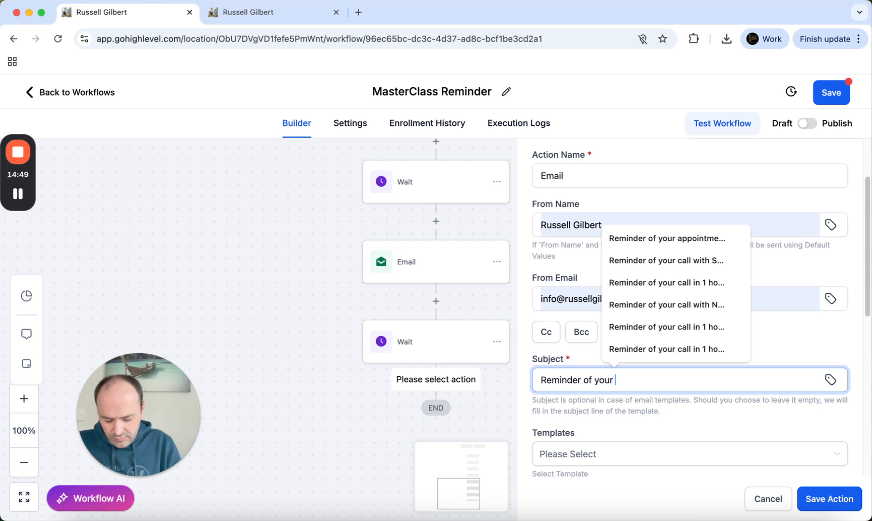
type("free training tomorrow")
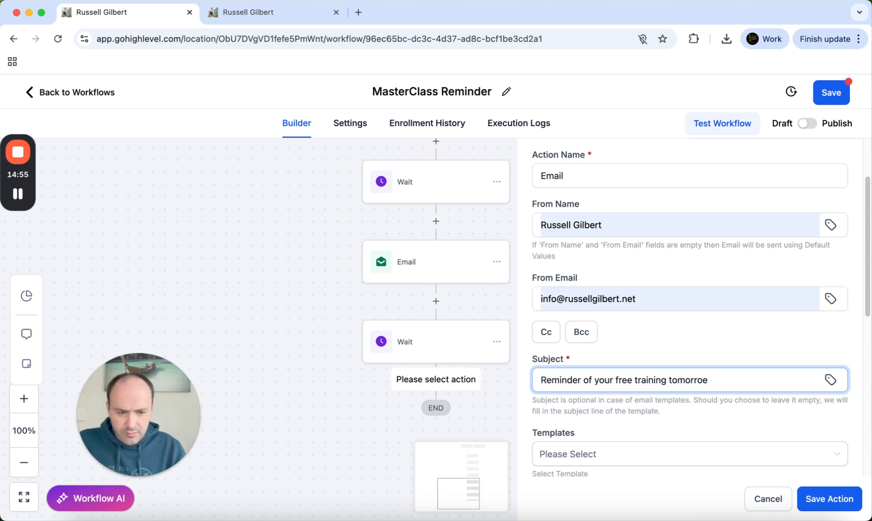
scroll(574, 415, "down", 3)
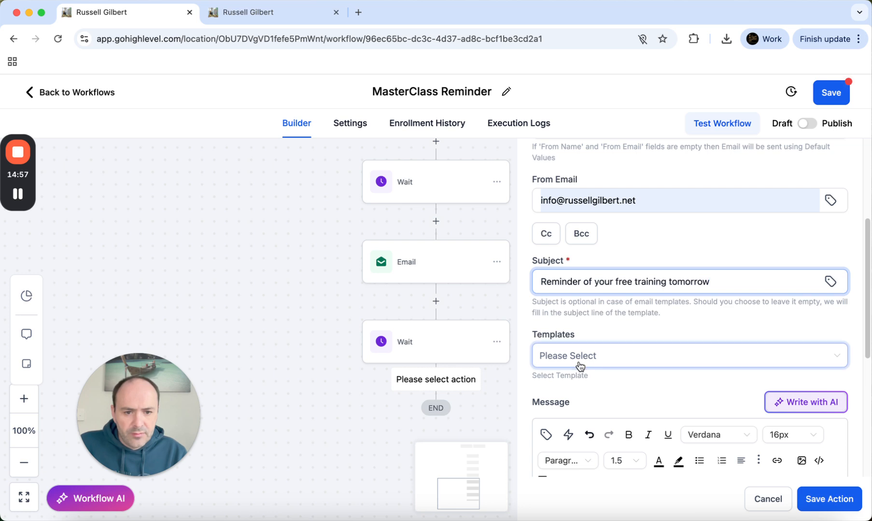
Pick the Free Training Day Before Reminder template and save the email step
left_click(577, 360)
scroll(592, 316, "down", 4)
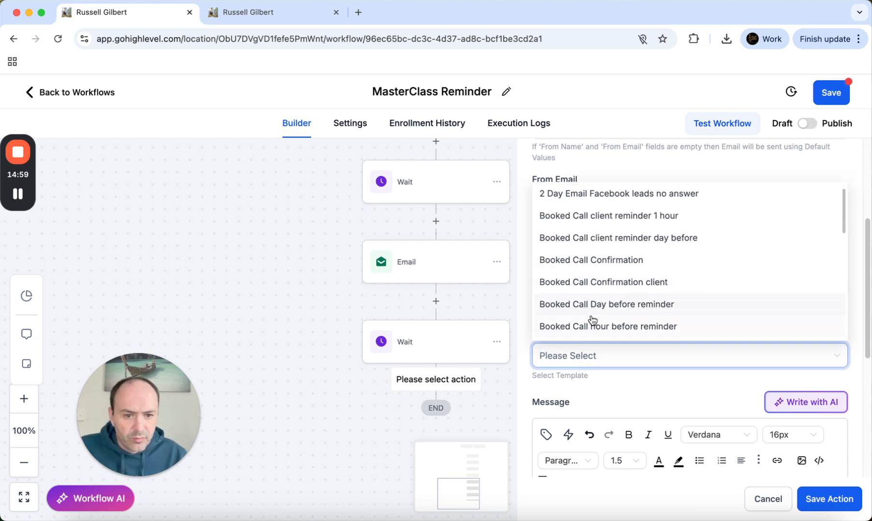
scroll(592, 319, "down", 8)
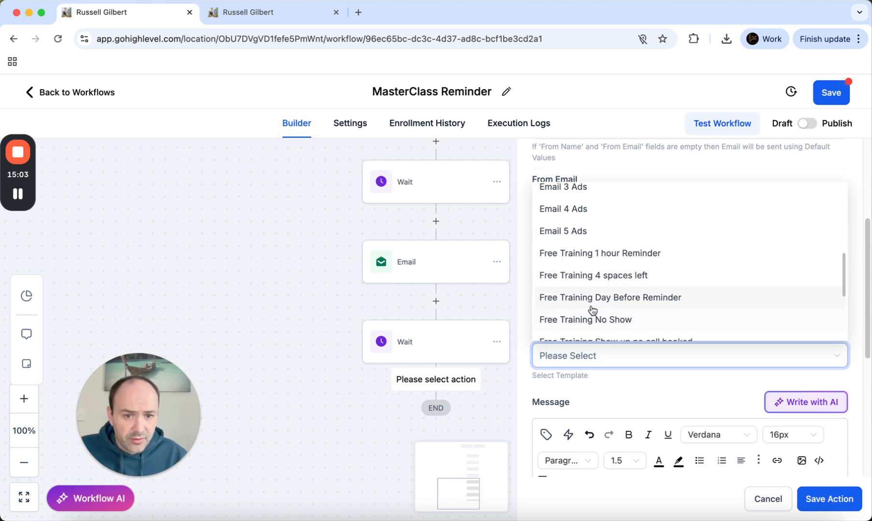
scroll(622, 331, "down", 1)
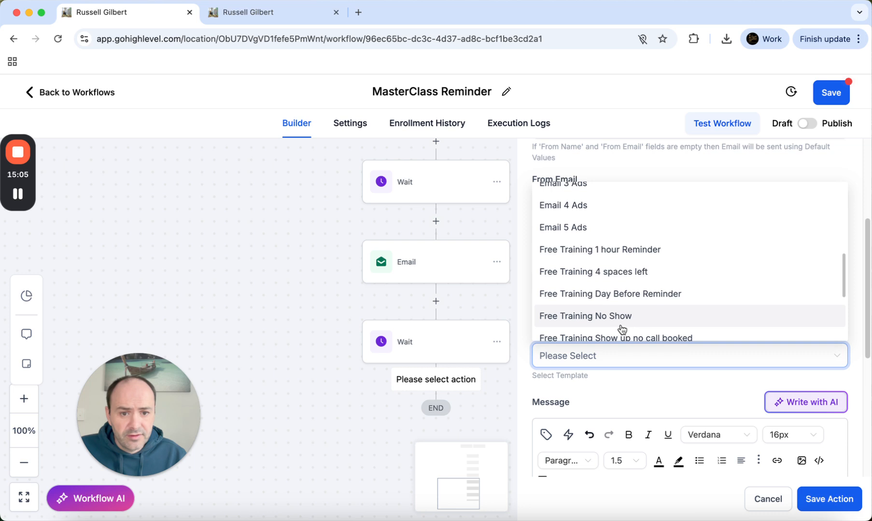
left_click(611, 295)
scroll(615, 391, "down", 4)
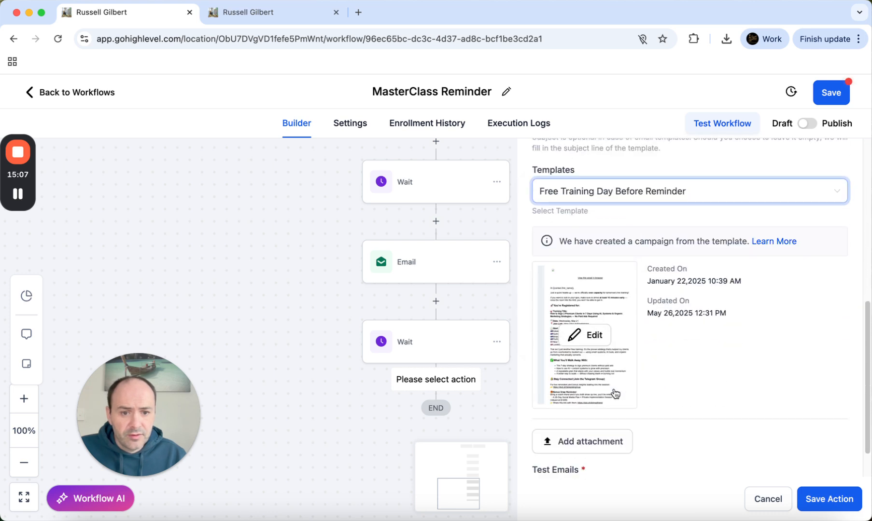
left_click(828, 499)
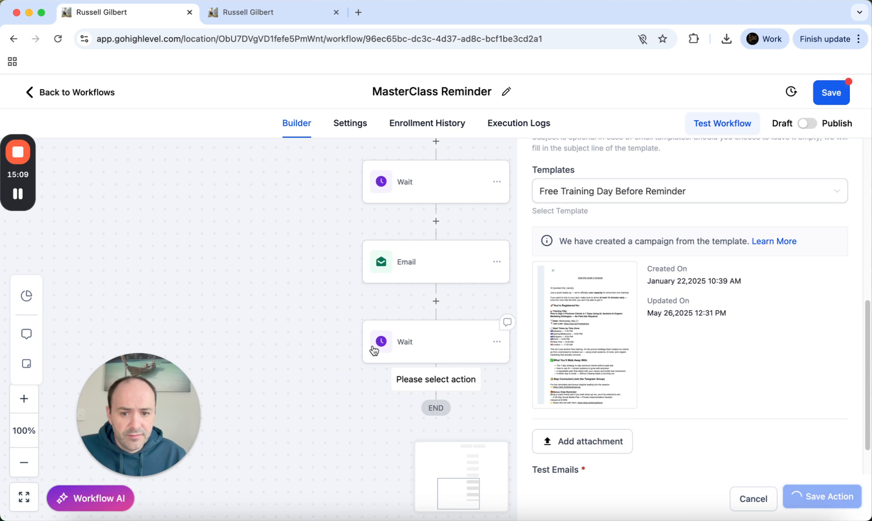
scroll(444, 442, "down", 1)
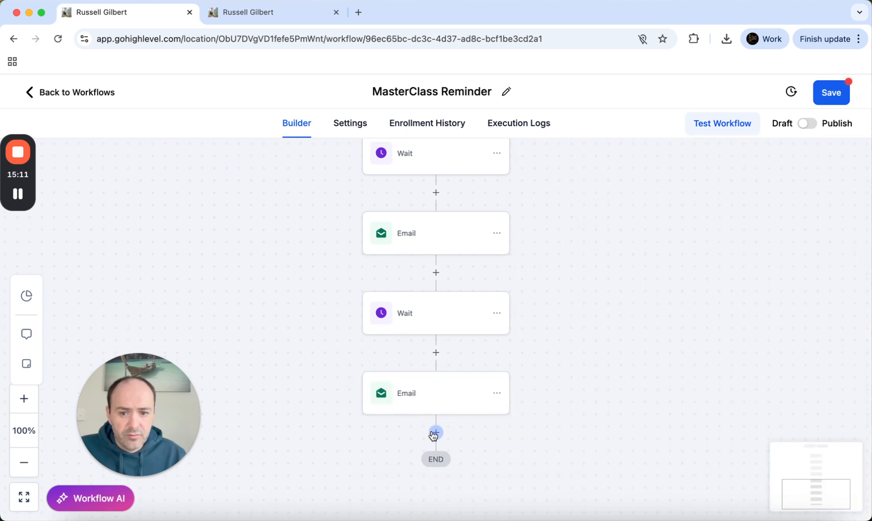
Add a Wait action after the third email
left_click(436, 433)
left_click(568, 212)
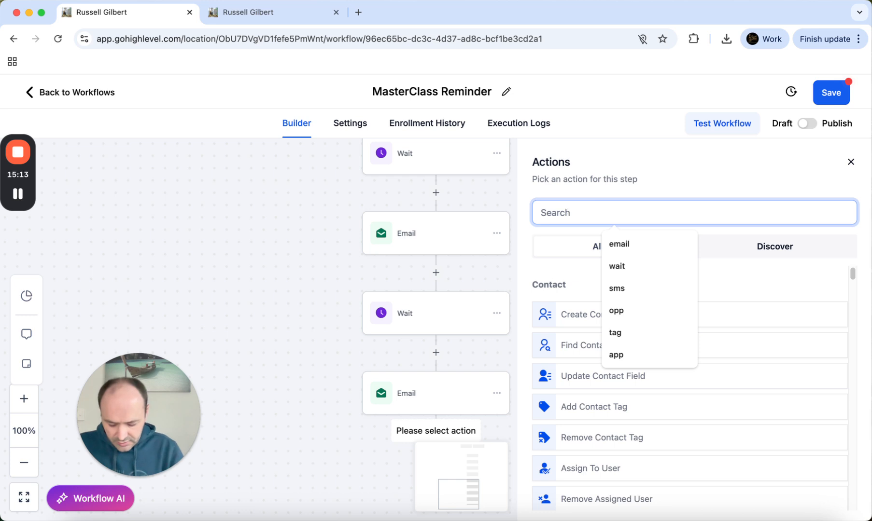
type("wait")
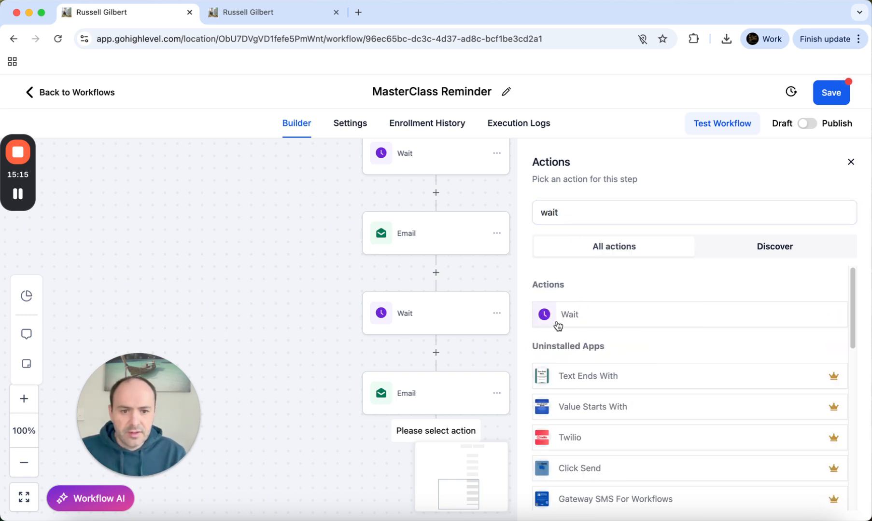
left_click(558, 322)
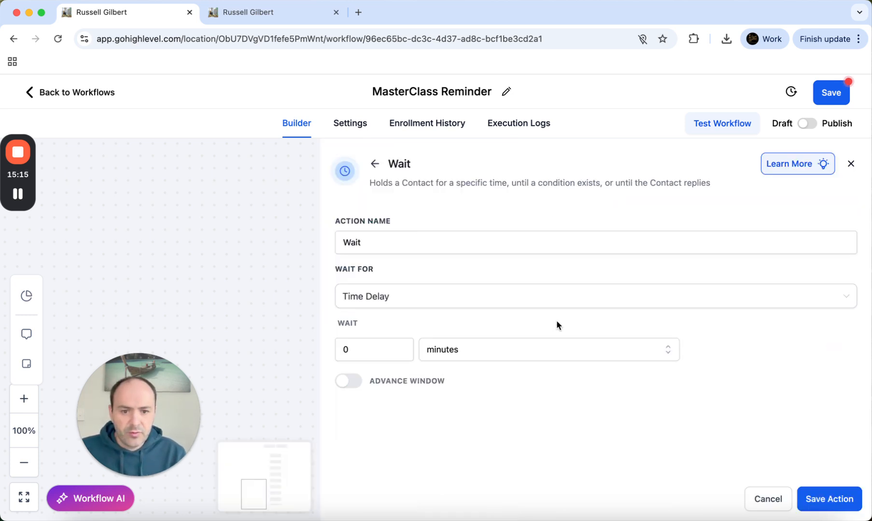
Set the wait to Event / Appointment time, 1 hour before, and save it
left_click(386, 309)
left_click(386, 387)
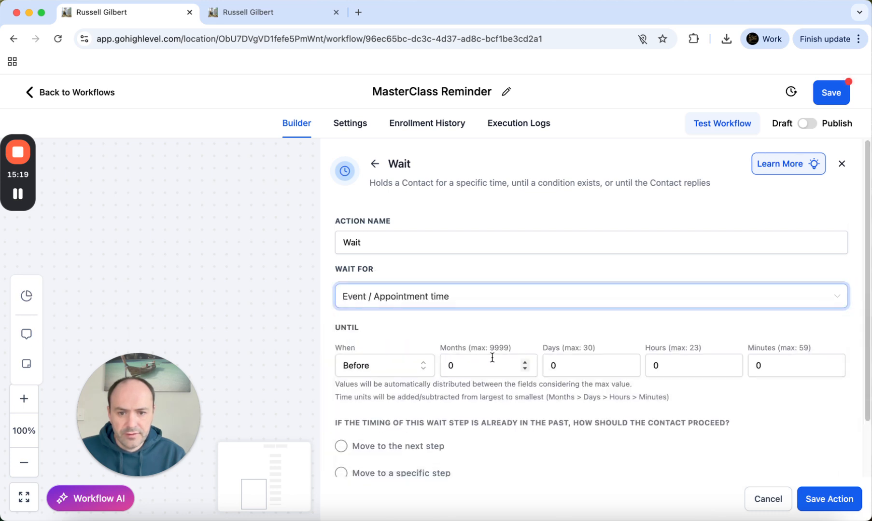
left_click(545, 363)
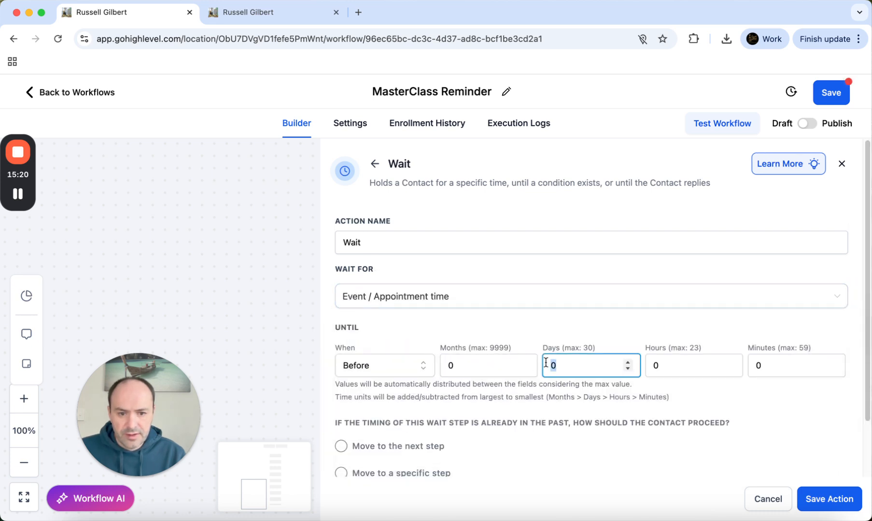
left_click(647, 364)
left_click(757, 423)
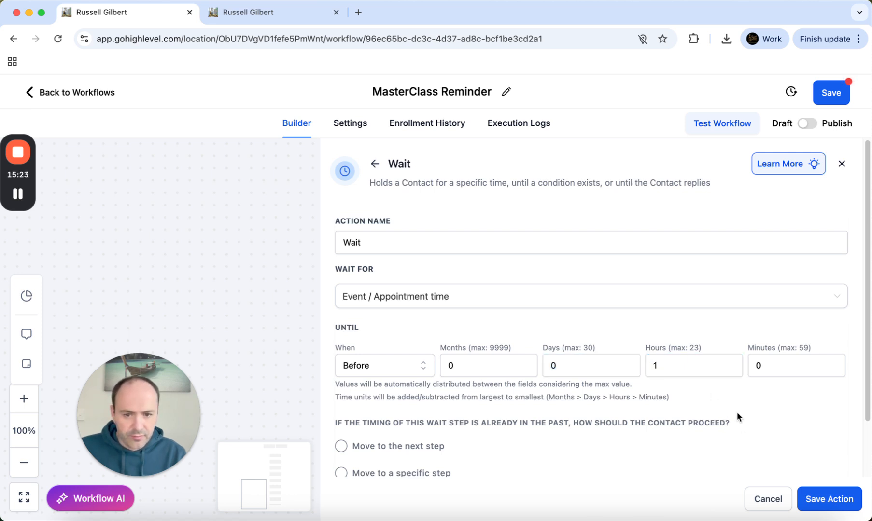
left_click(843, 507)
scroll(579, 449, "down", 3)
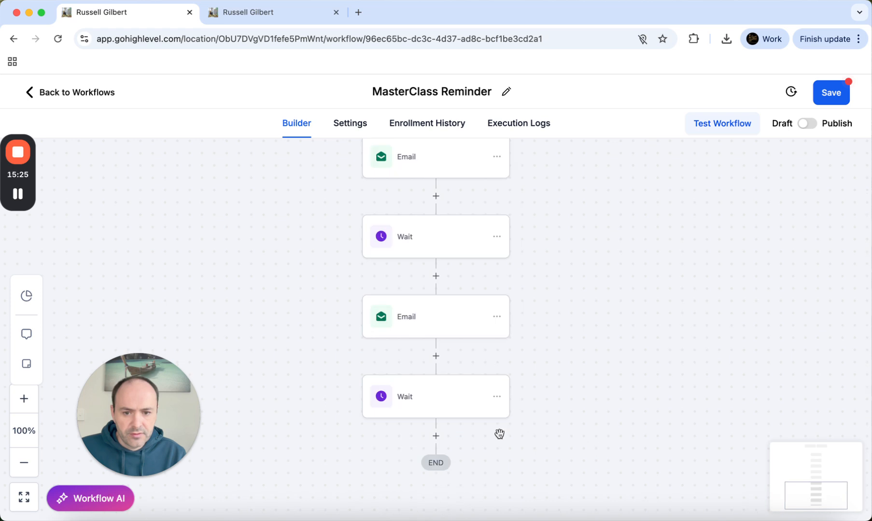
left_click(435, 436)
type("email")
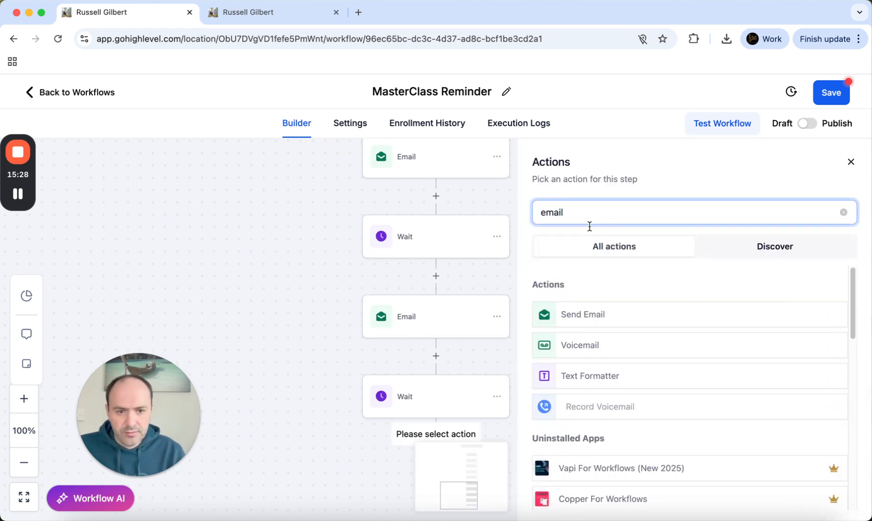
left_click(569, 315)
scroll(591, 357, "down", 3)
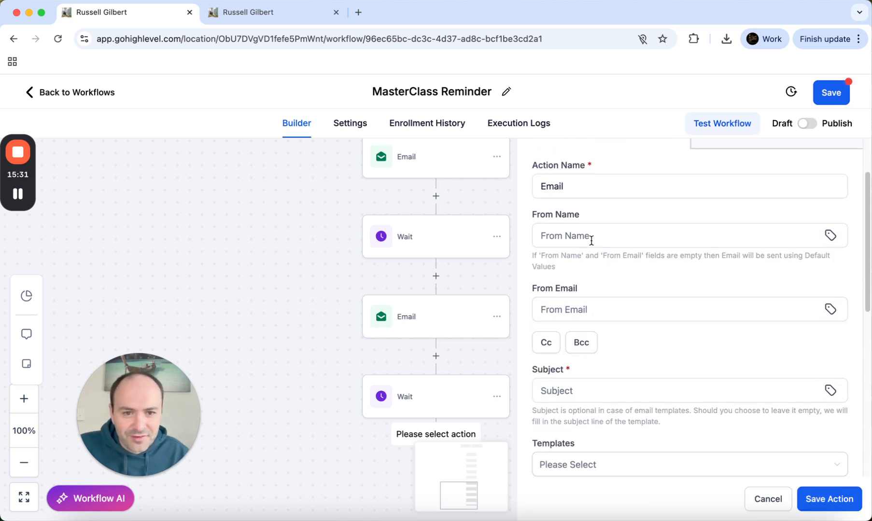
scroll(509, 352, "down", 2)
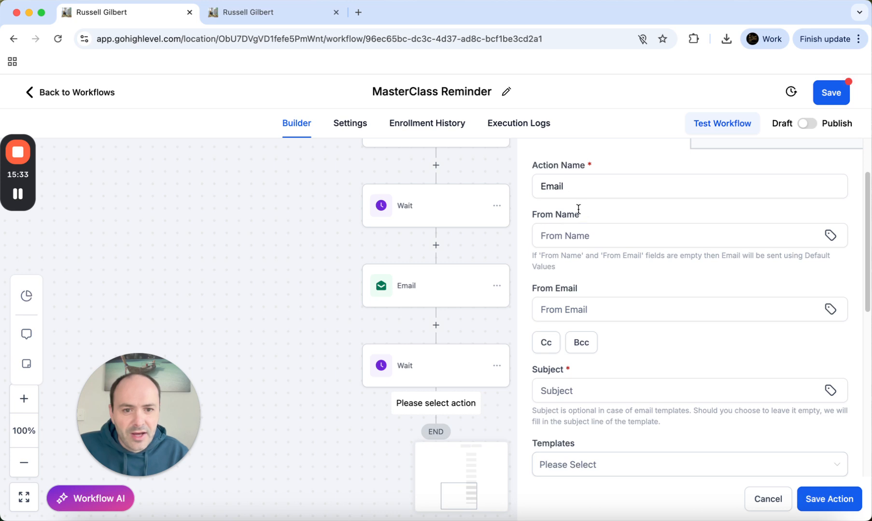
scroll(696, 262, "down", 3)
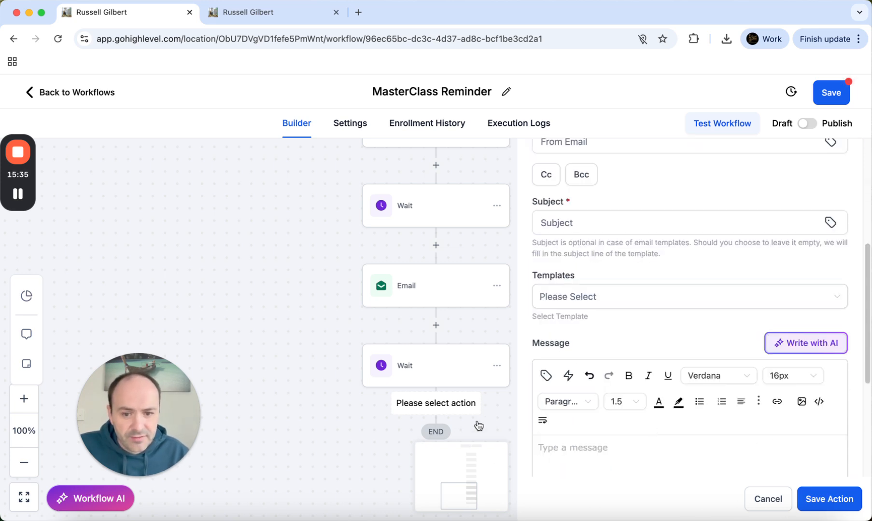
scroll(478, 425, "down", 3)
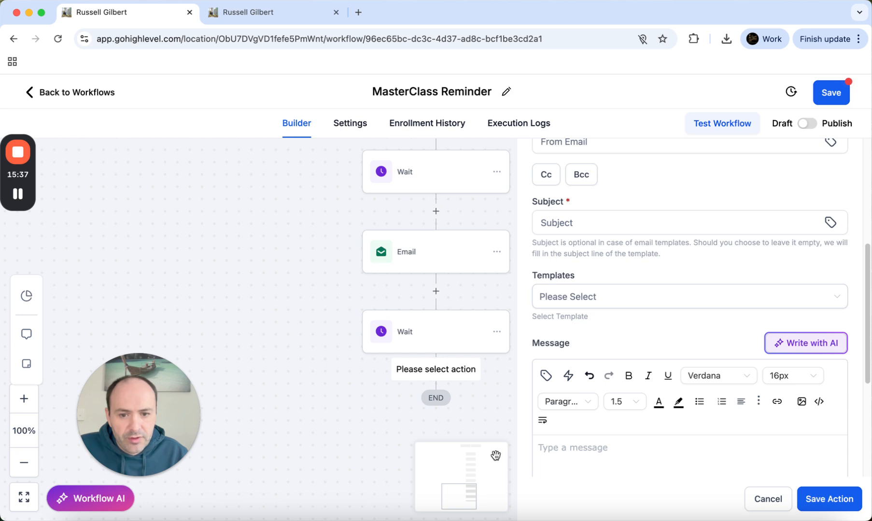
left_click(826, 503)
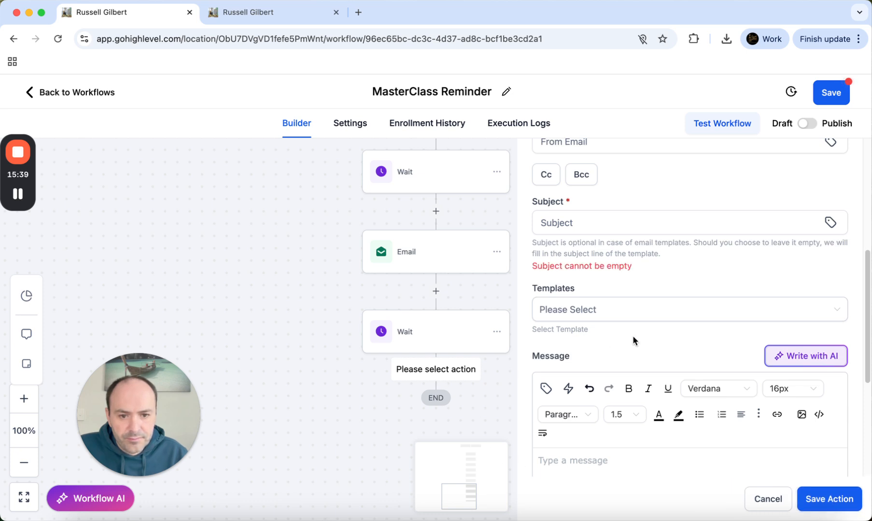
scroll(484, 414, "down", 1)
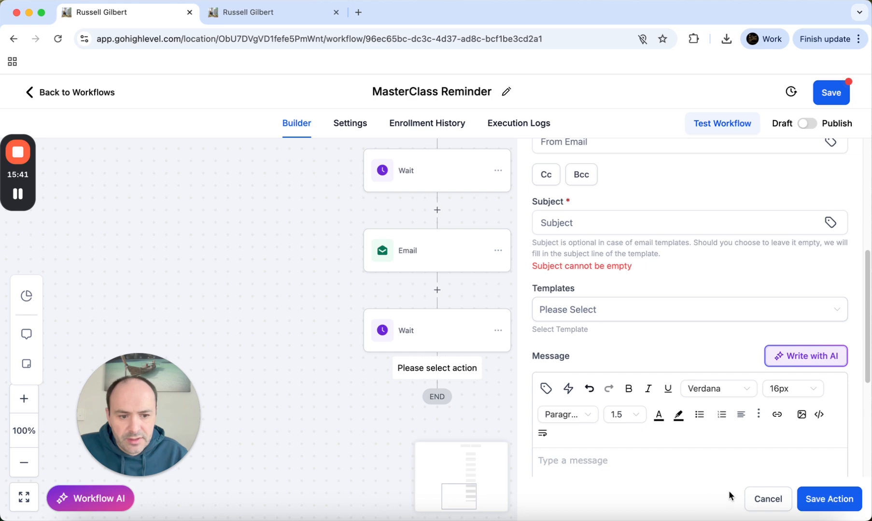
left_click(759, 495)
left_click(515, 341)
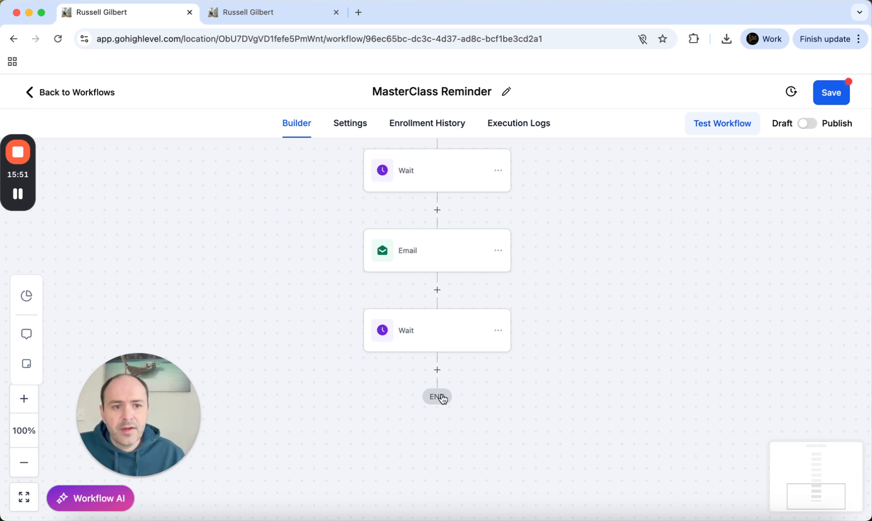
scroll(275, 342, "up", 15)
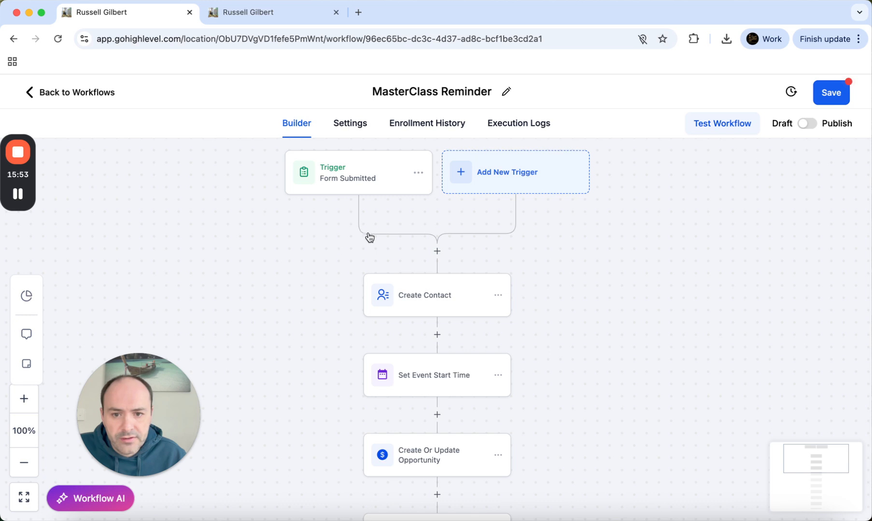
Switch the MasterClass Reminder workflow from Draft to Publish and save it
left_click(808, 125)
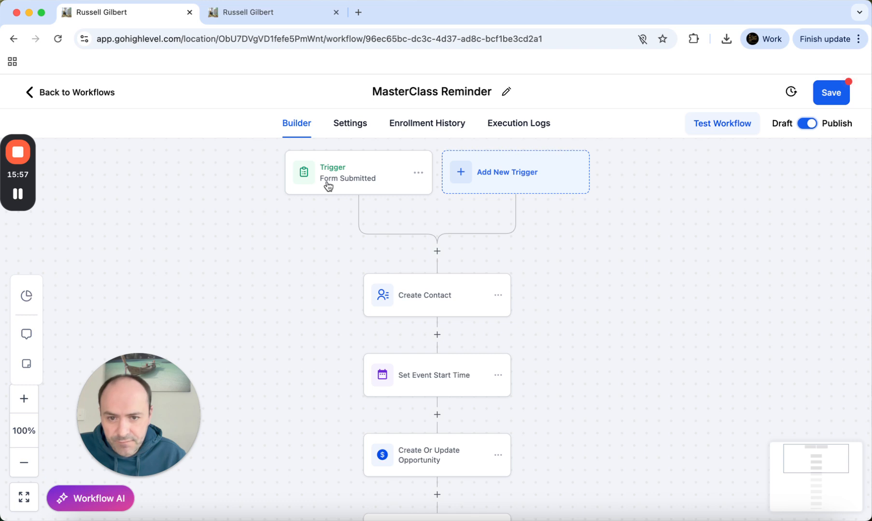
left_click(827, 95)
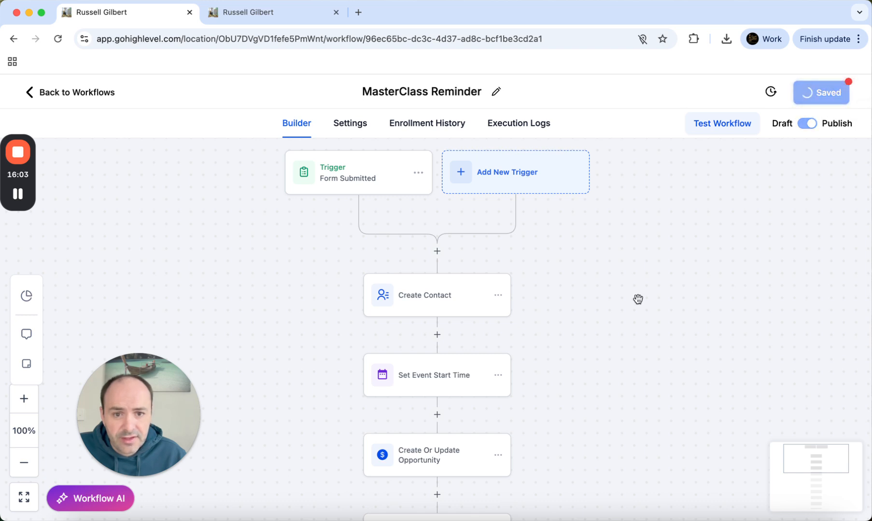
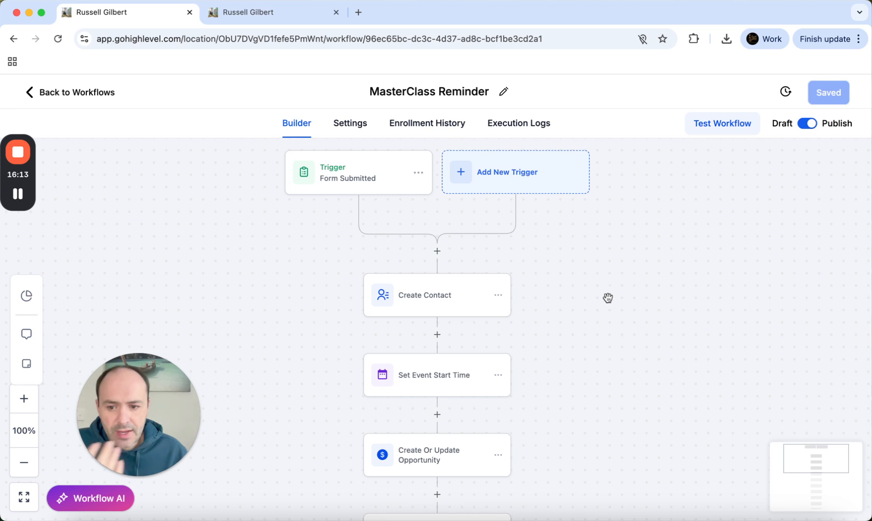
Check the MasterClass Reminder workflow's execution logs, still empty, then go back to the workflow list
left_click(519, 124)
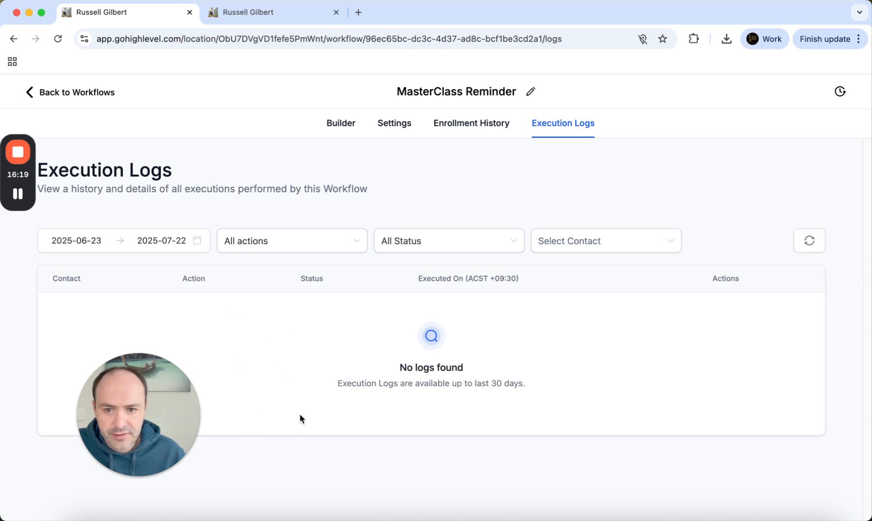
left_click(62, 94)
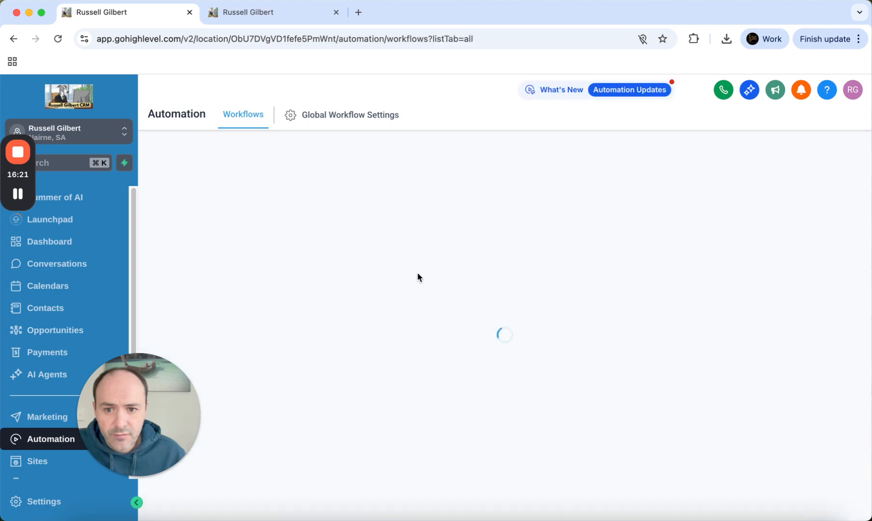
Open the Updated Free Training (Start Time Automated) workflow and look over its steps
scroll(454, 311, "down", 15)
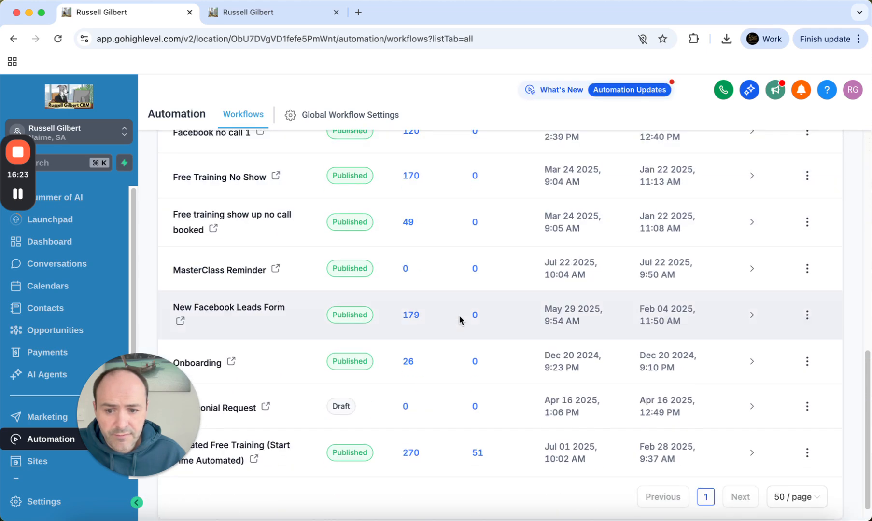
left_click(234, 459)
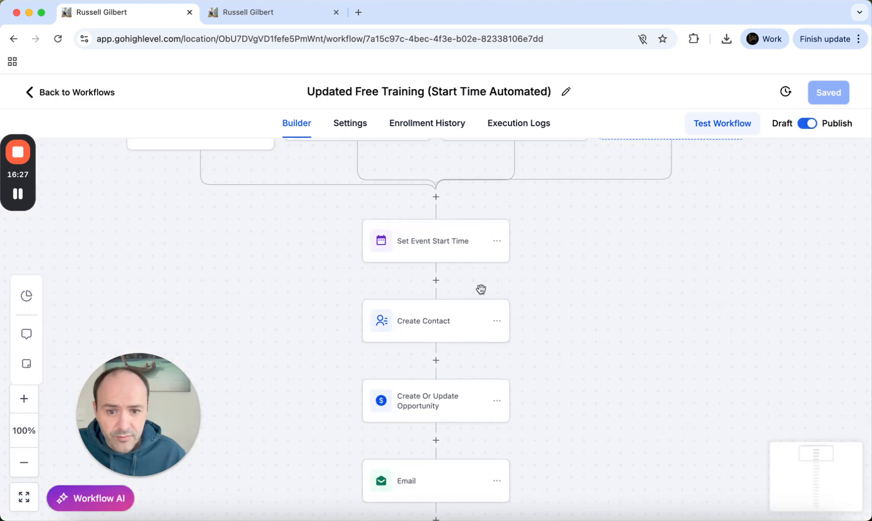
scroll(481, 291, "down", 4)
scroll(480, 292, "up", 10)
scroll(462, 294, "down", 1)
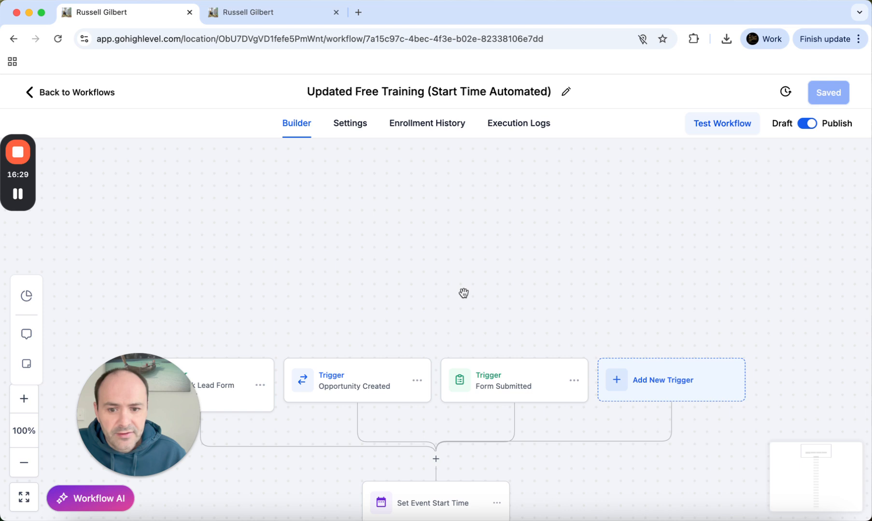
scroll(463, 293, "down", 3)
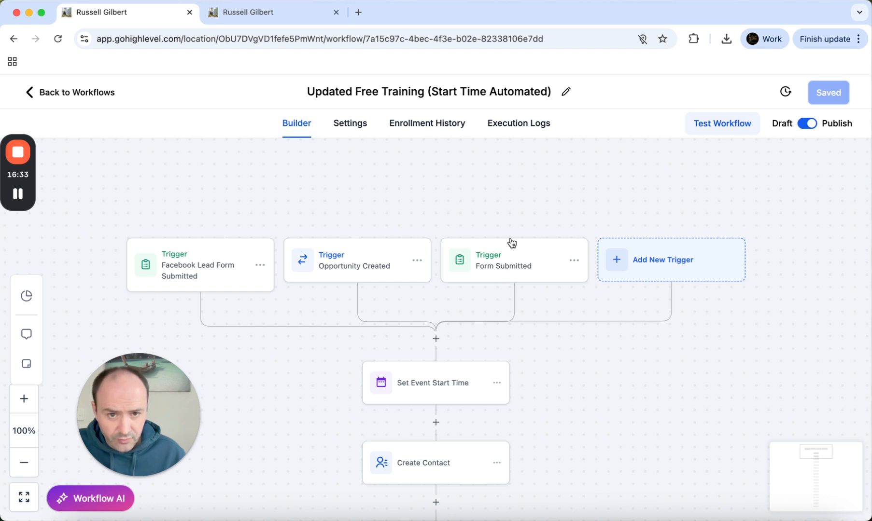
Review its execution logs of executed, skipped and waiting steps, then return to the workflow list
left_click(512, 130)
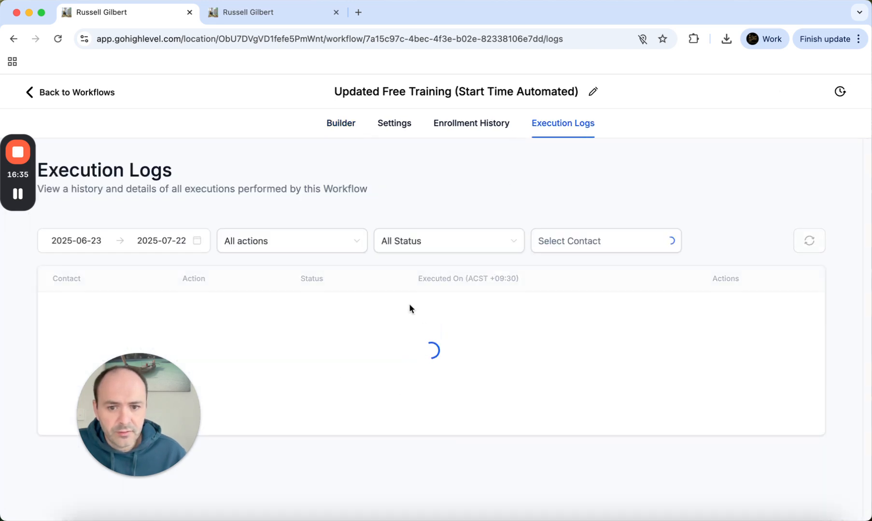
scroll(387, 345, "down", 3)
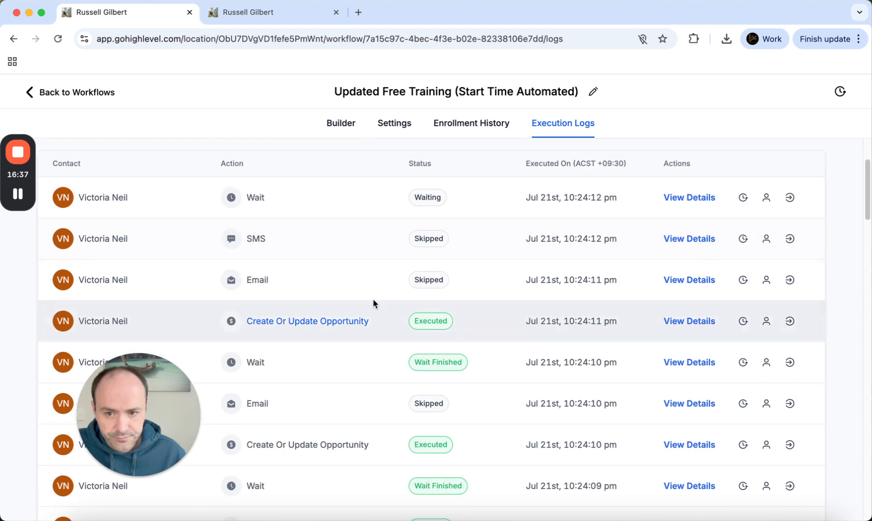
scroll(364, 328, "down", 1)
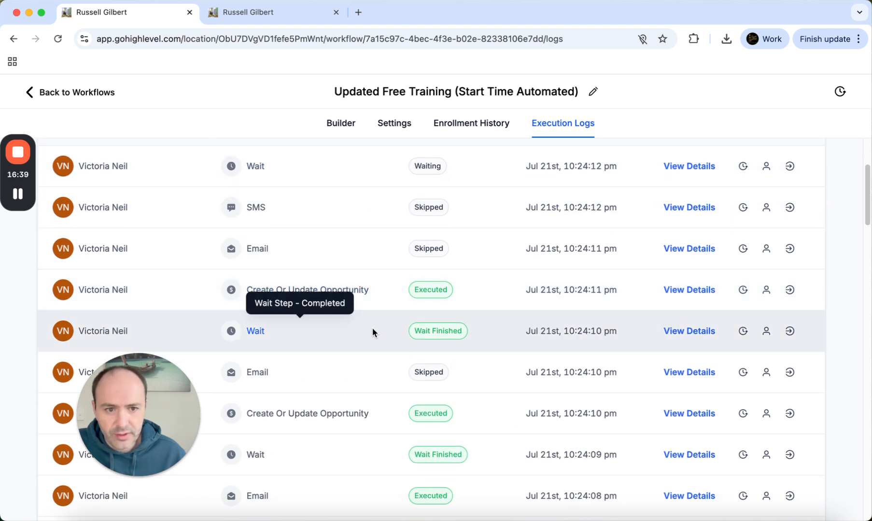
scroll(395, 333, "down", 1)
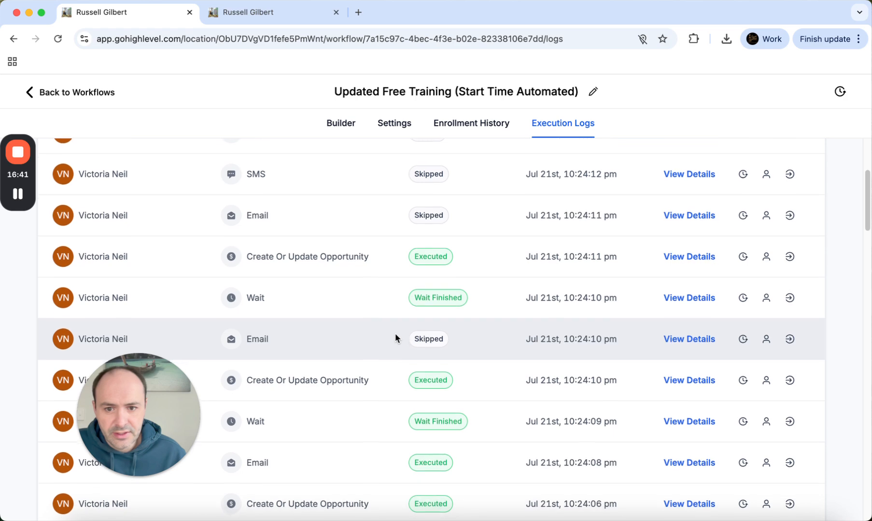
scroll(396, 337, "up", 3)
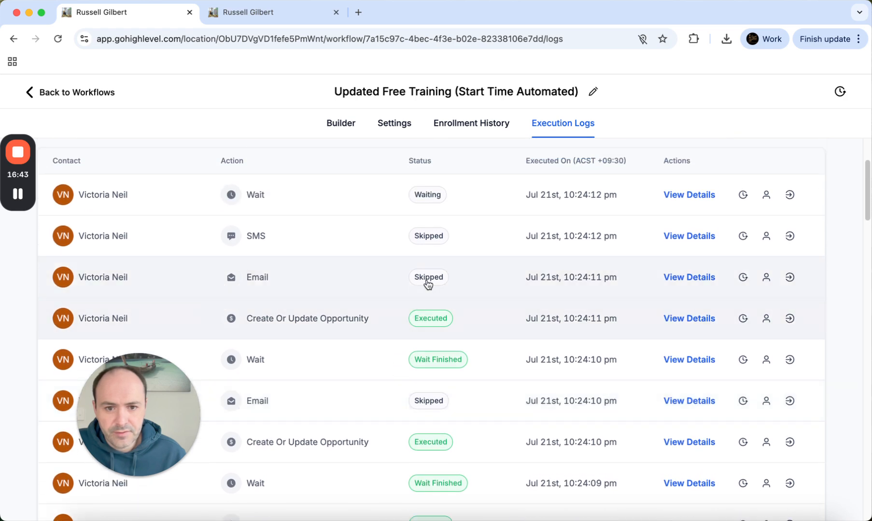
scroll(427, 285, "up", 2)
scroll(424, 291, "down", 20)
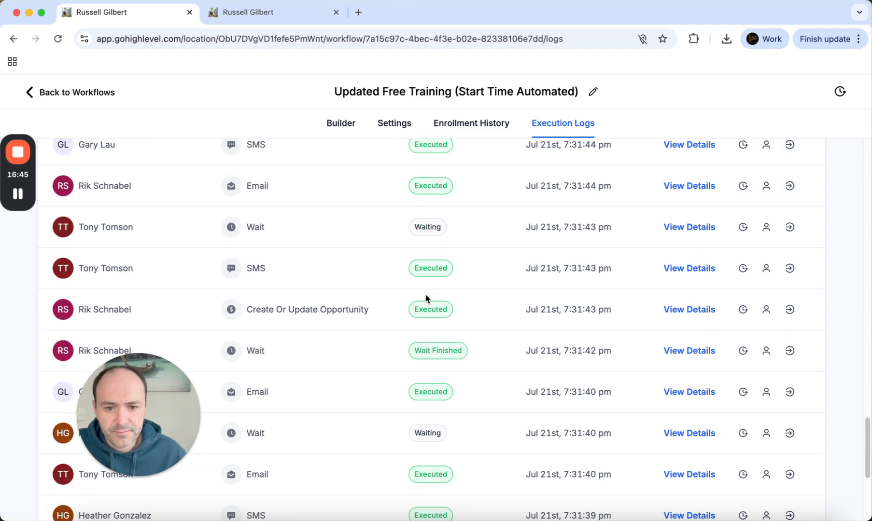
scroll(424, 295, "up", 20)
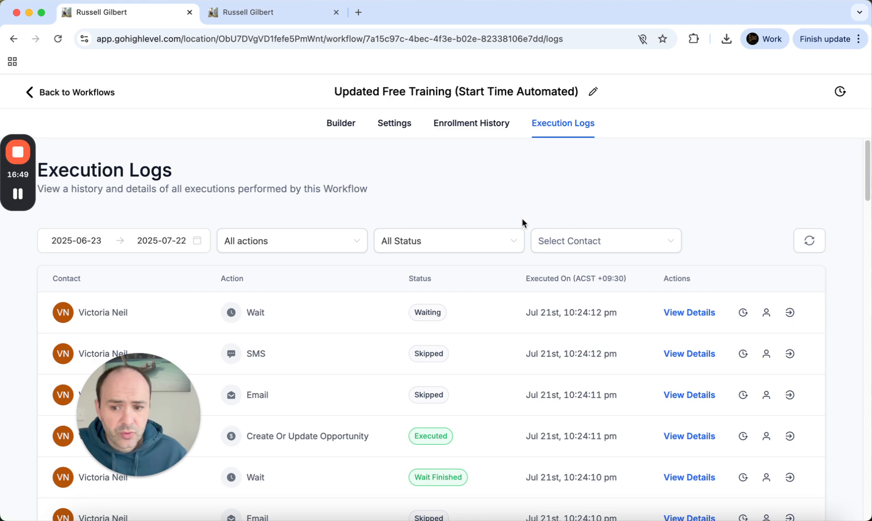
left_click(32, 92)
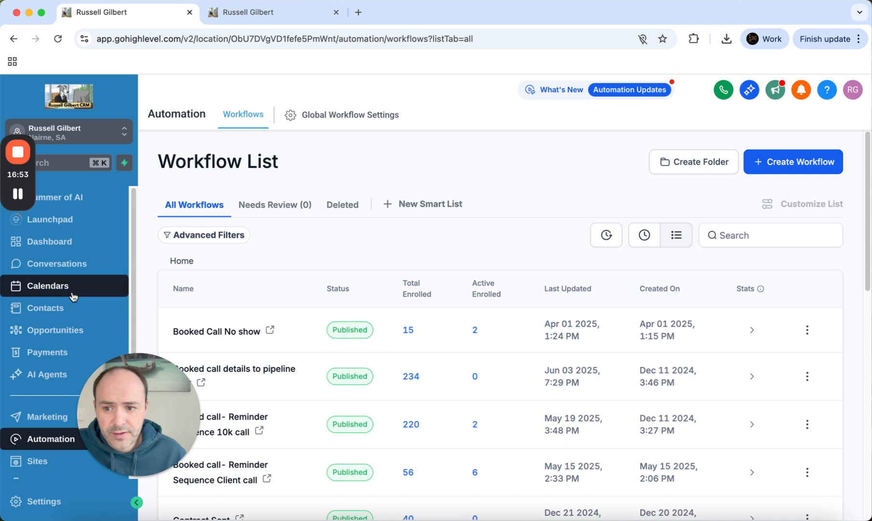
Browse the Free Training pipeline board, showing 51 opportunities in Email Day Before, then return to Automation
scroll(187, 286, "down", 1)
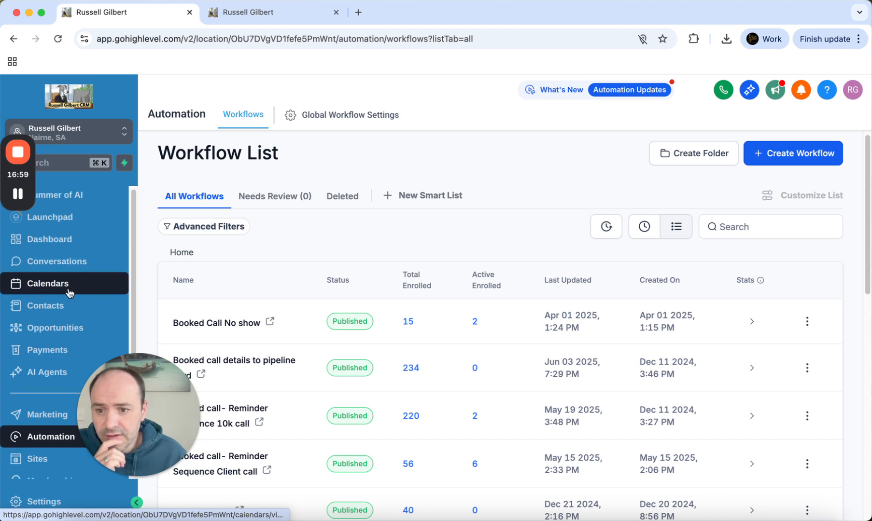
scroll(72, 304, "down", 1)
left_click(79, 328)
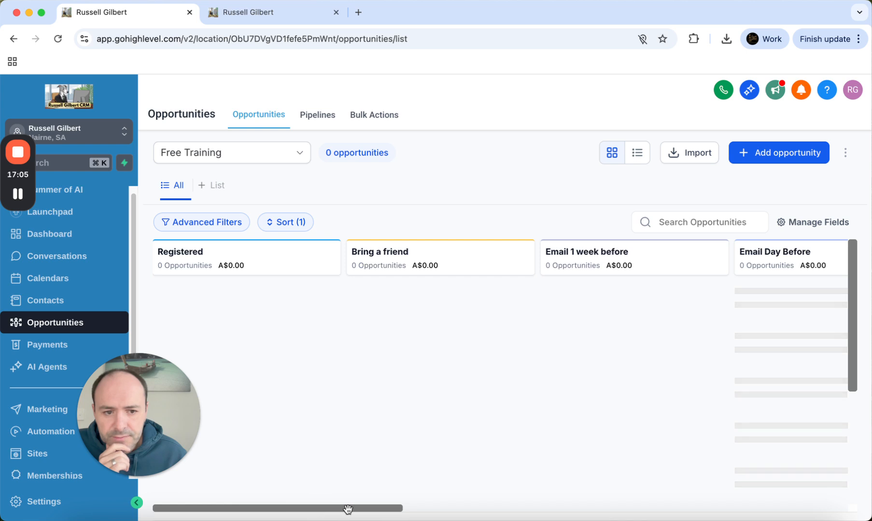
left_click_drag(348, 508, 621, 505)
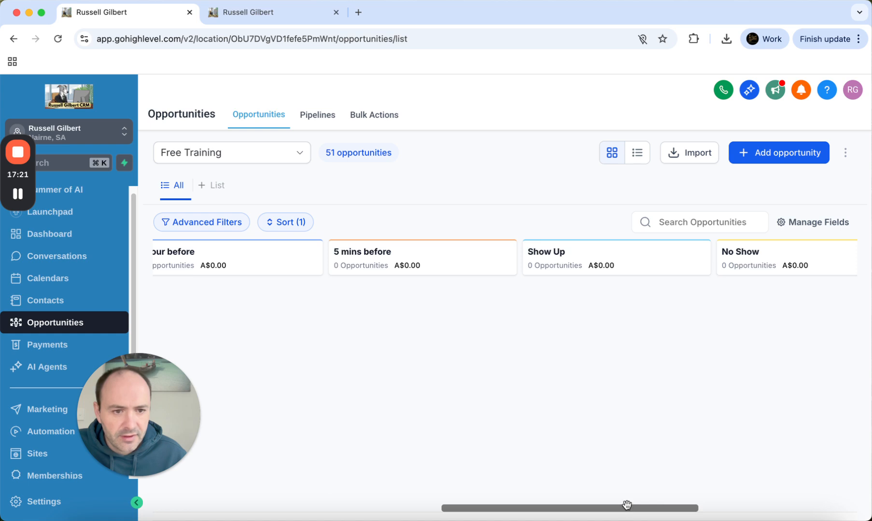
left_click_drag(627, 510, 694, 510)
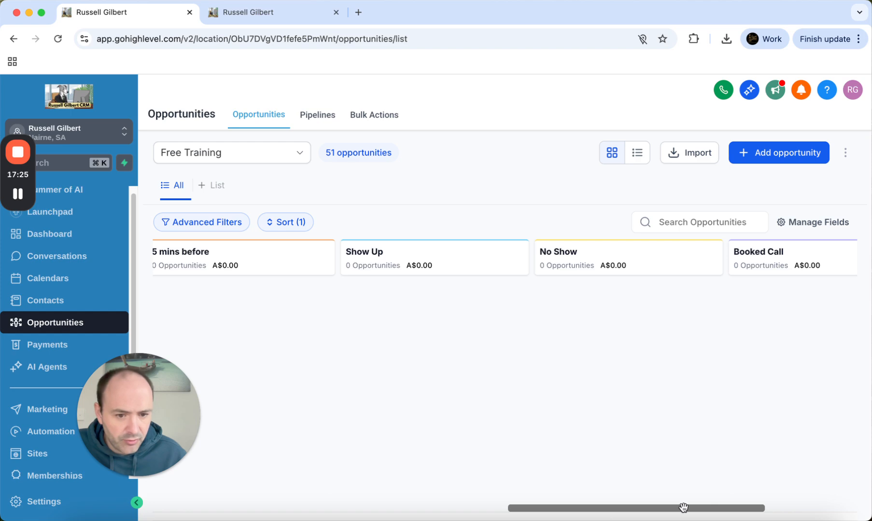
left_click_drag(678, 507, 313, 504)
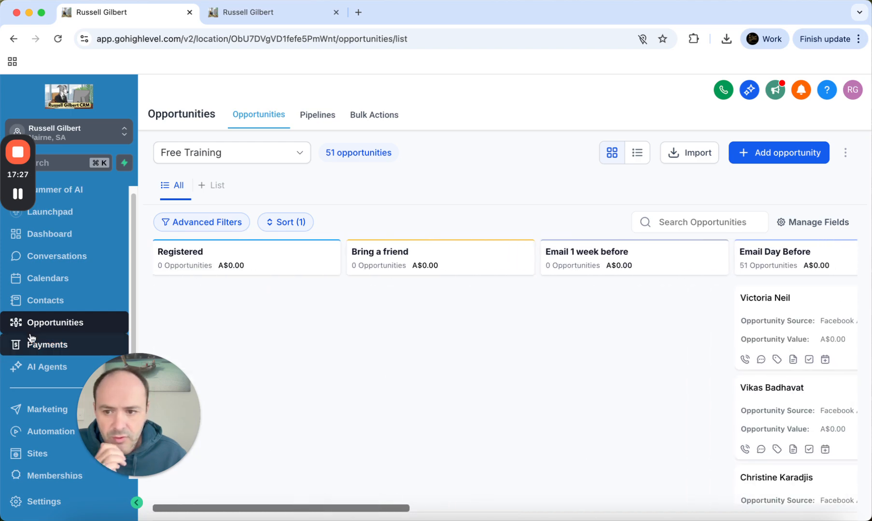
left_click(32, 440)
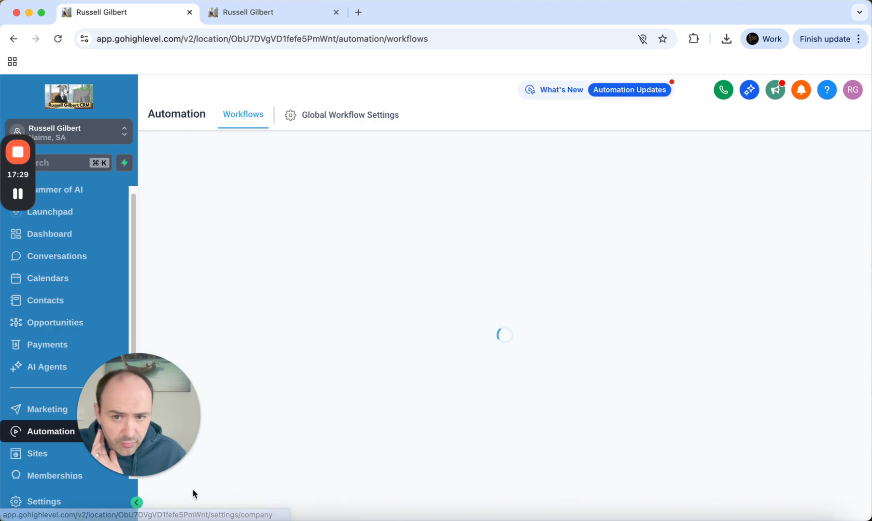
Open Free Training No Show and confirm its trigger fires when an opportunity enters No Show
scroll(384, 396, "down", 5)
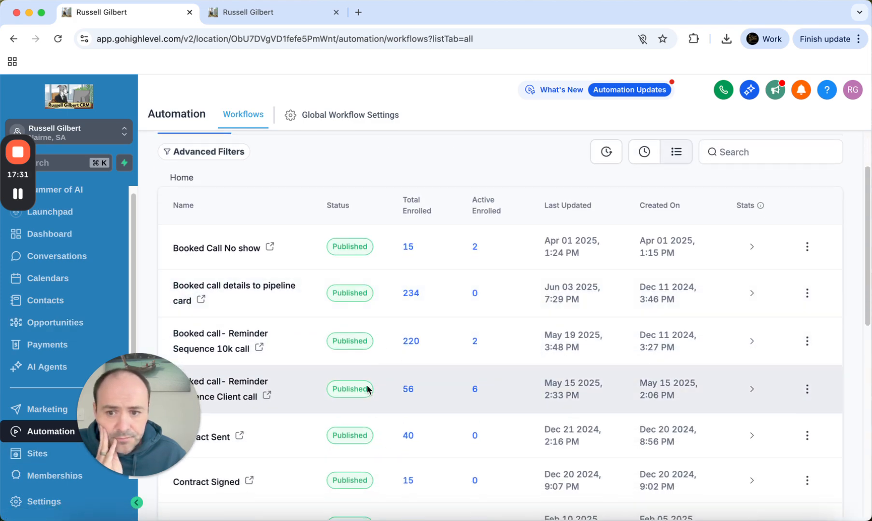
scroll(366, 386, "down", 5)
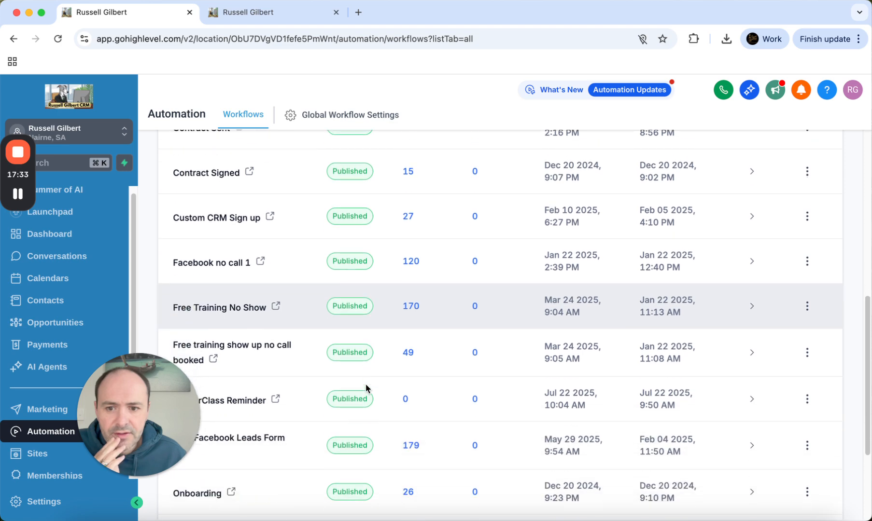
scroll(362, 384, "down", 1)
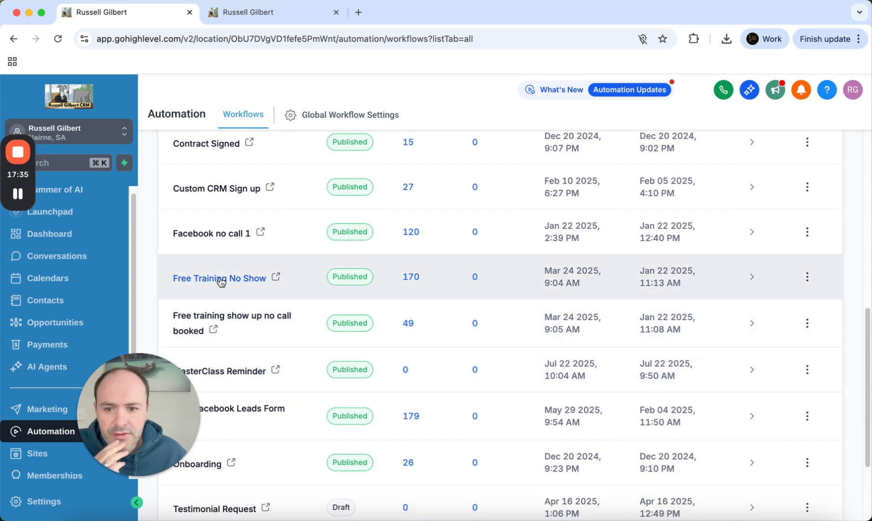
left_click(219, 279)
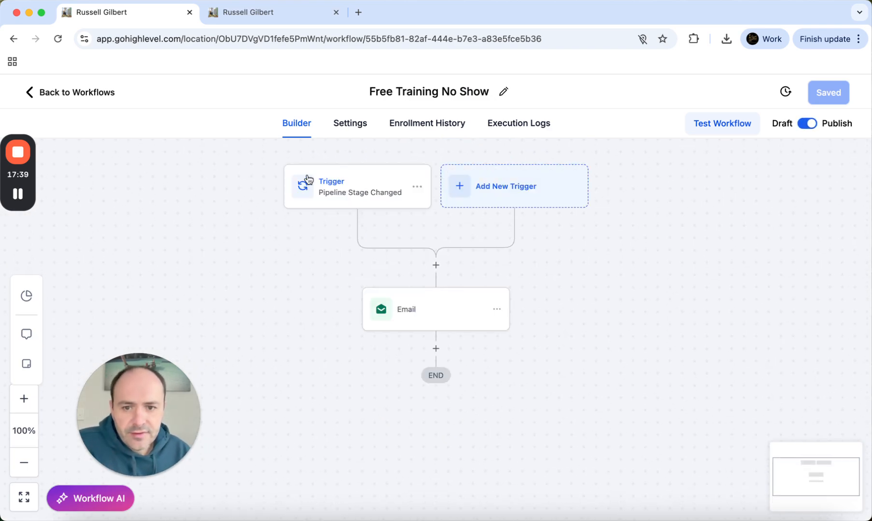
left_click(360, 200)
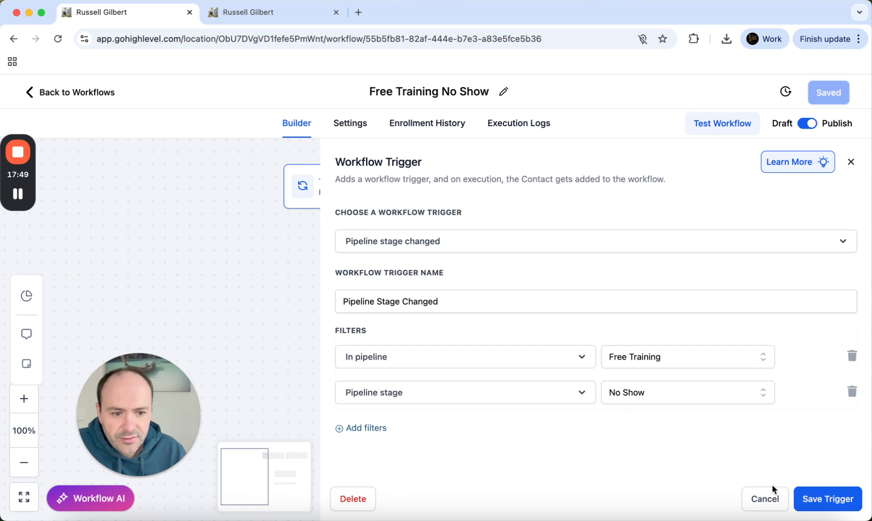
left_click(820, 507)
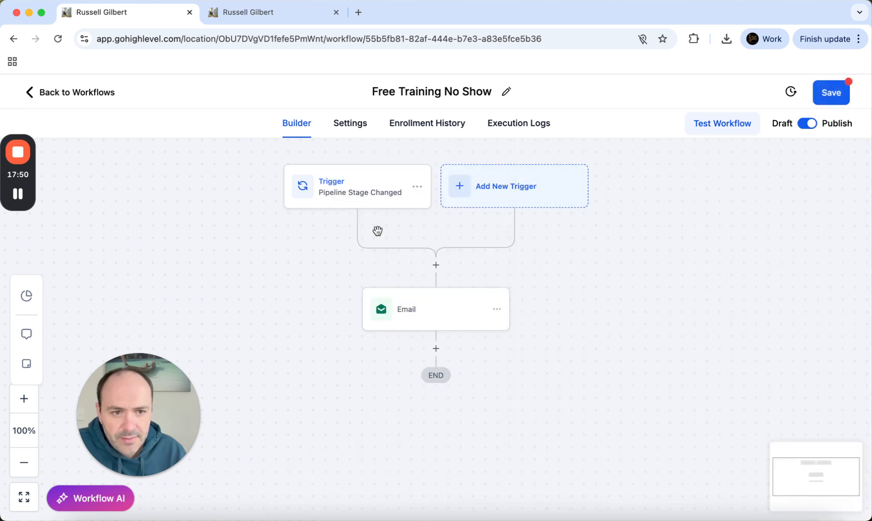
Inspect the No Show Email step, subject 'We Missed You!', and read through its template content
left_click(419, 309)
scroll(650, 370, "down", 3)
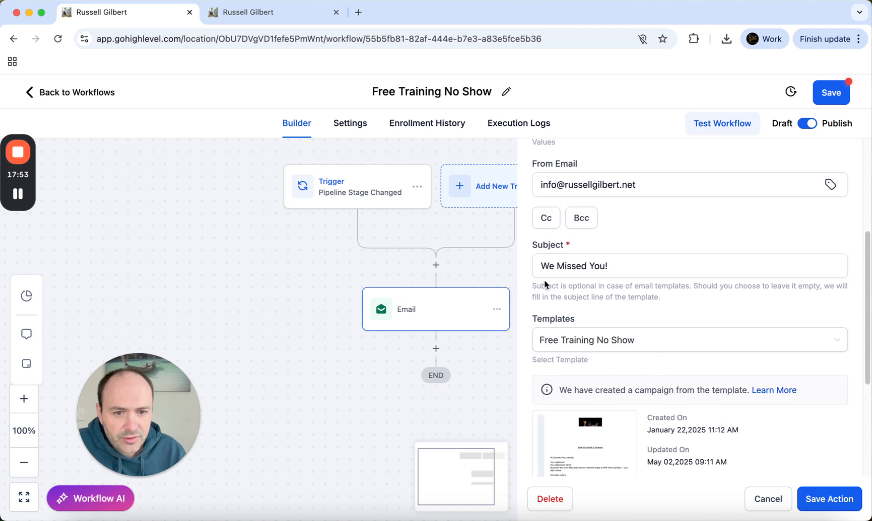
scroll(610, 283, "down", 4)
left_click(587, 311)
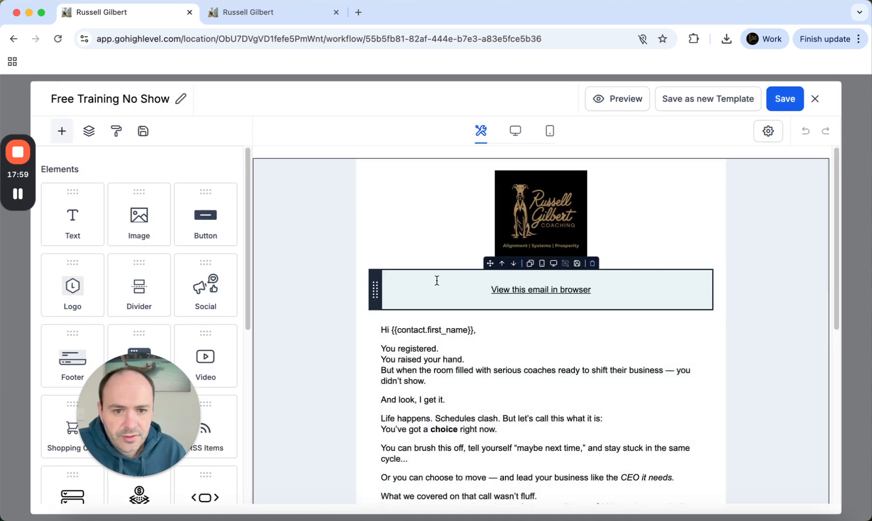
scroll(458, 287, "down", 10)
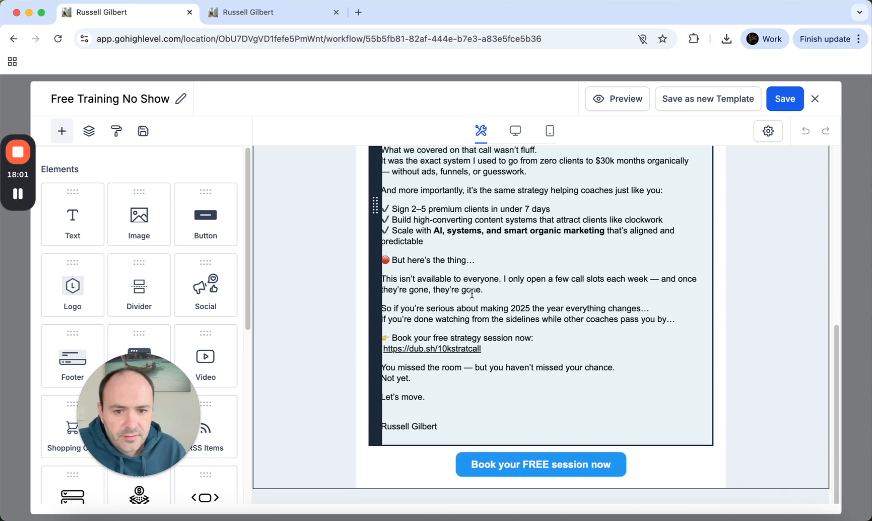
scroll(472, 294, "up", 10)
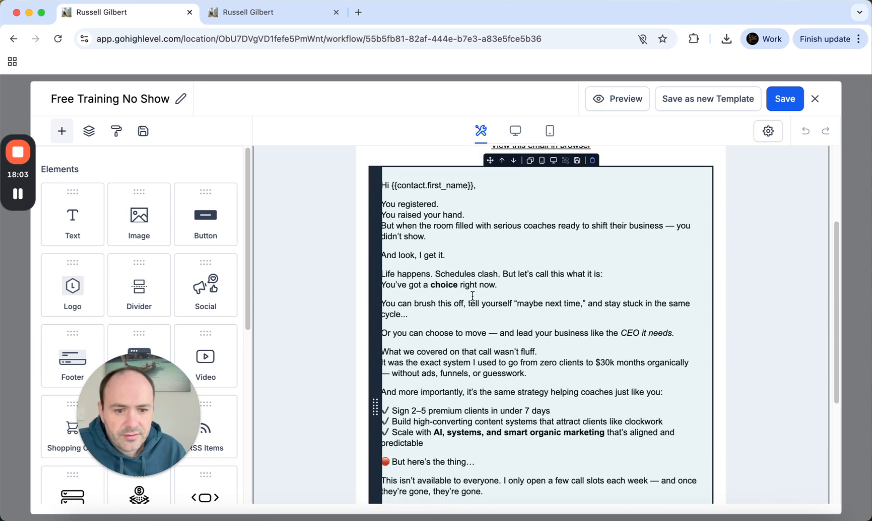
left_click(815, 99)
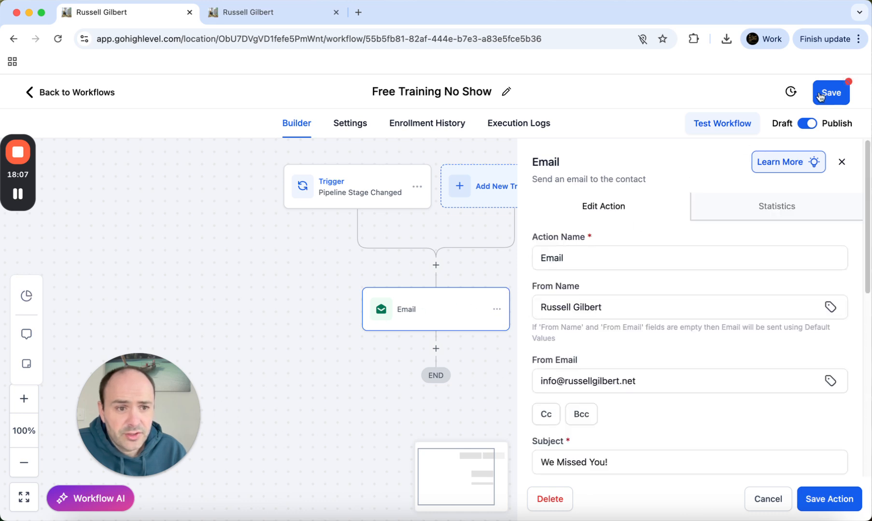
left_click(76, 94)
Leave without saving, scan the workflow list for the published MasterClass Reminder, and check the New Template tab
left_click(574, 335)
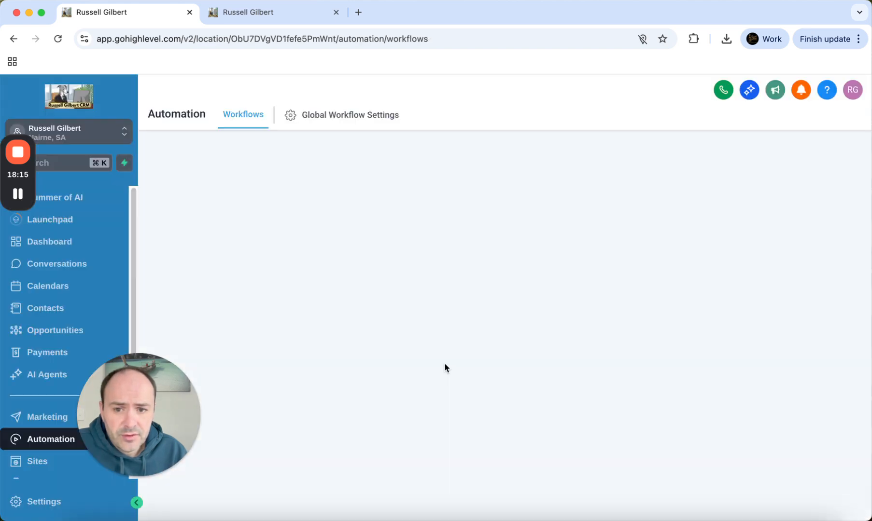
scroll(338, 361, "down", 6)
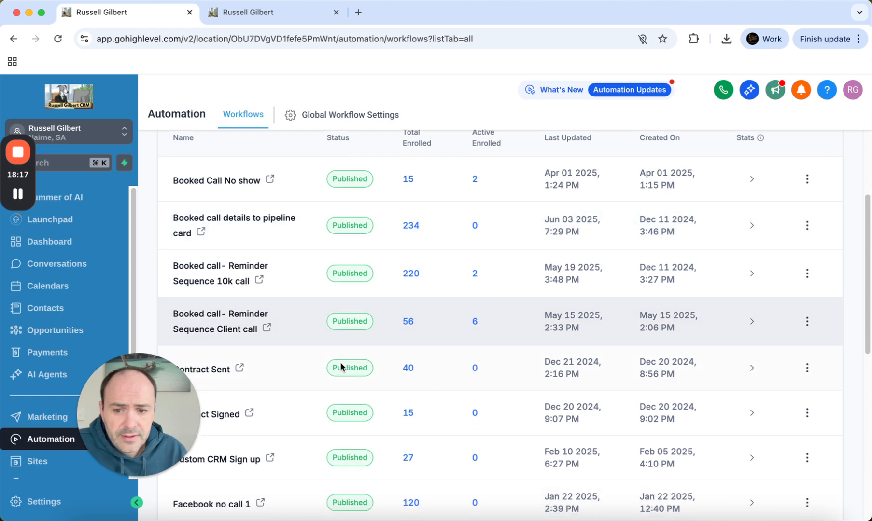
scroll(333, 362, "down", 5)
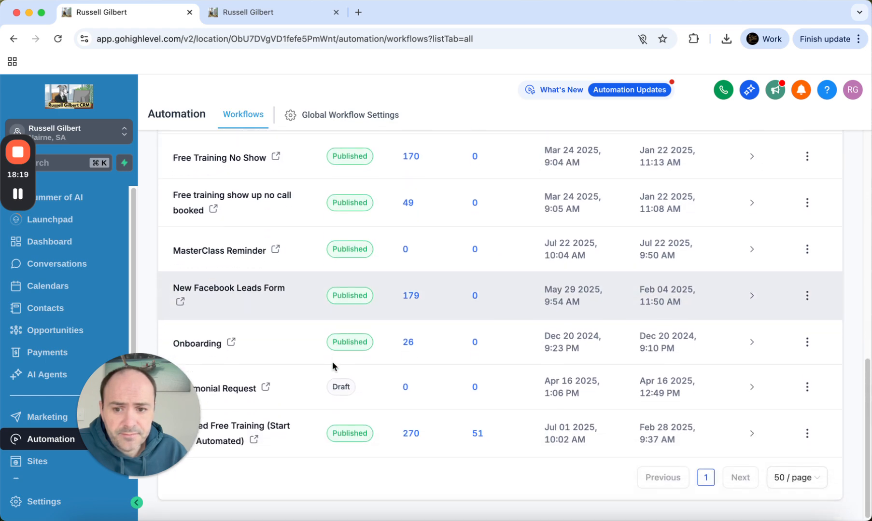
left_click_drag(167, 402, 772, 354)
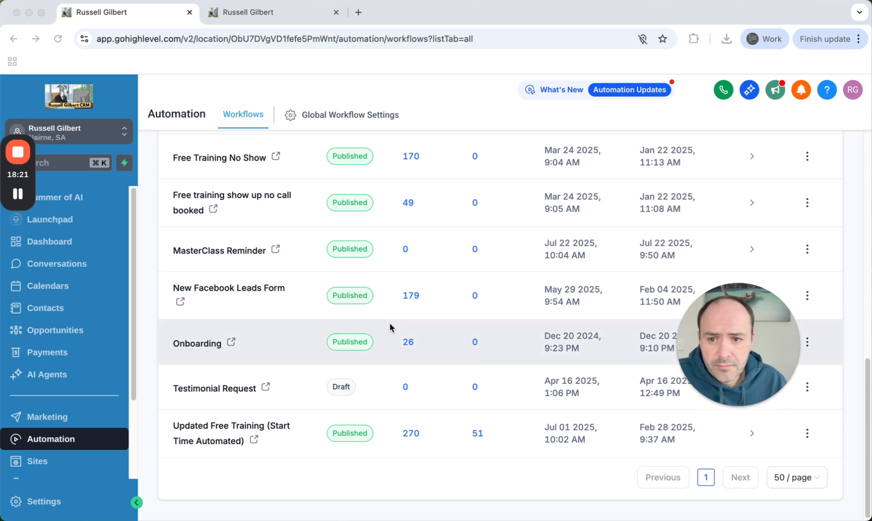
scroll(313, 302, "up", 1)
scroll(314, 297, "up", 5)
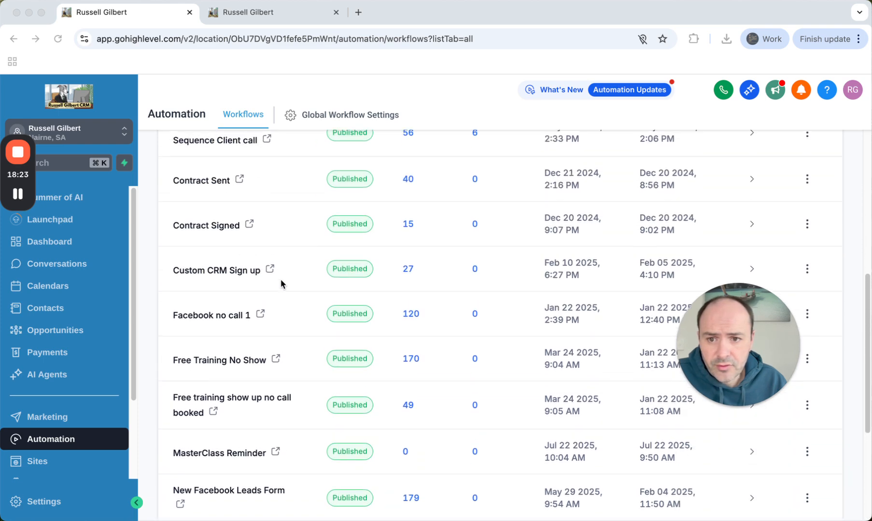
scroll(276, 285, "up", 3)
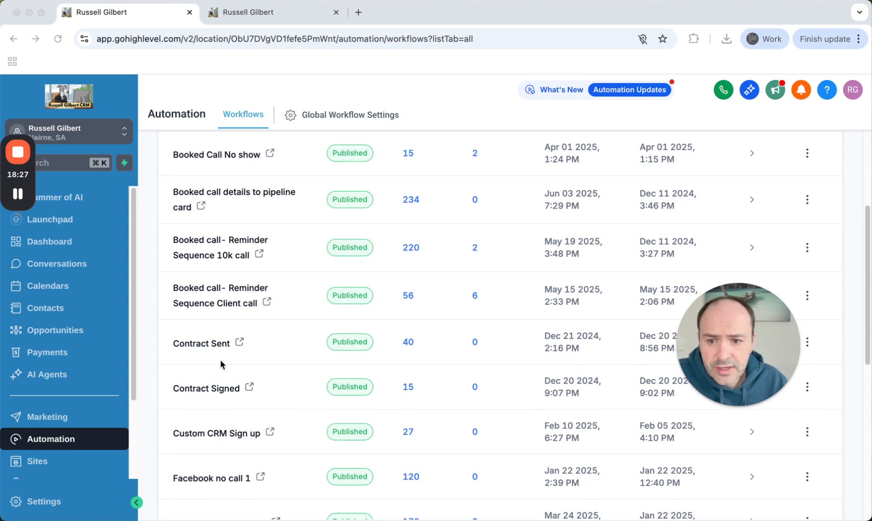
scroll(220, 361, "up", 1)
scroll(221, 363, "up", 4)
scroll(225, 363, "down", 9)
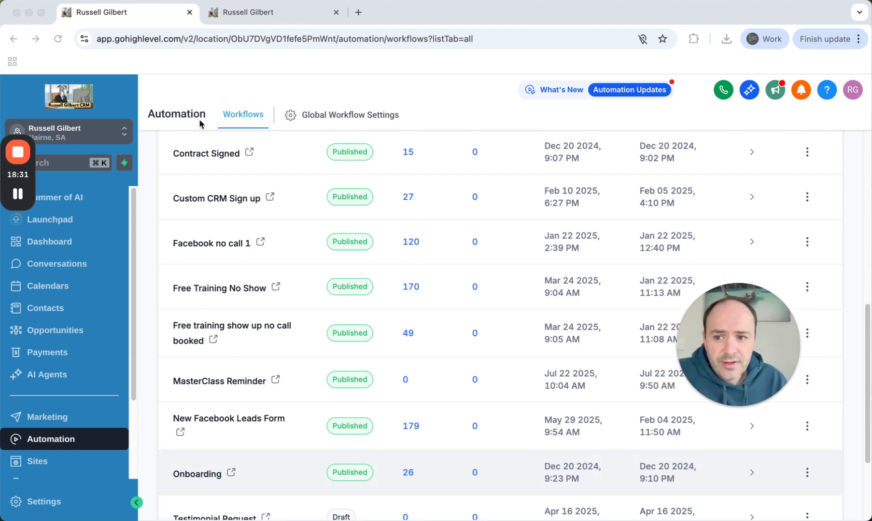
left_click(272, 12)
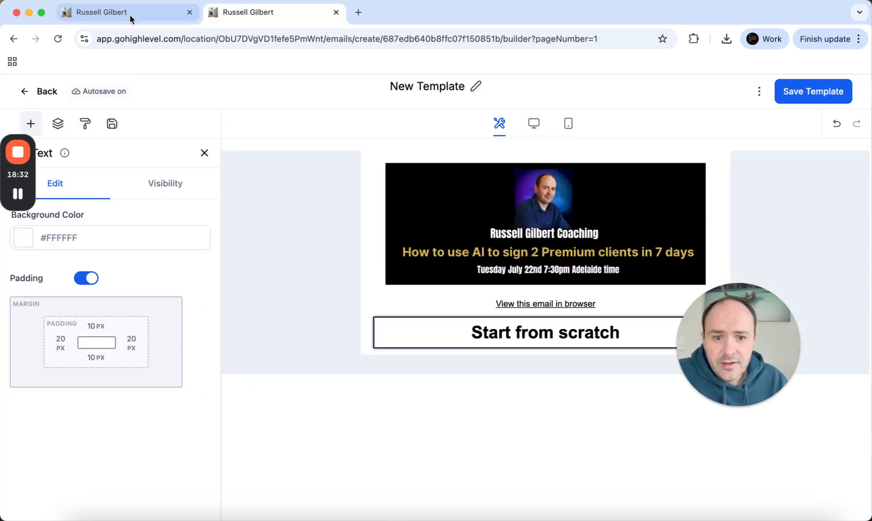
left_click(173, 13)
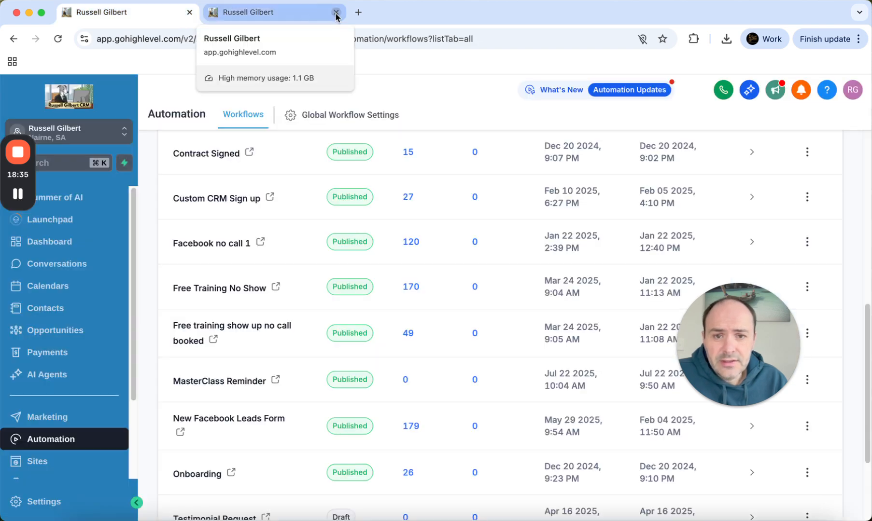